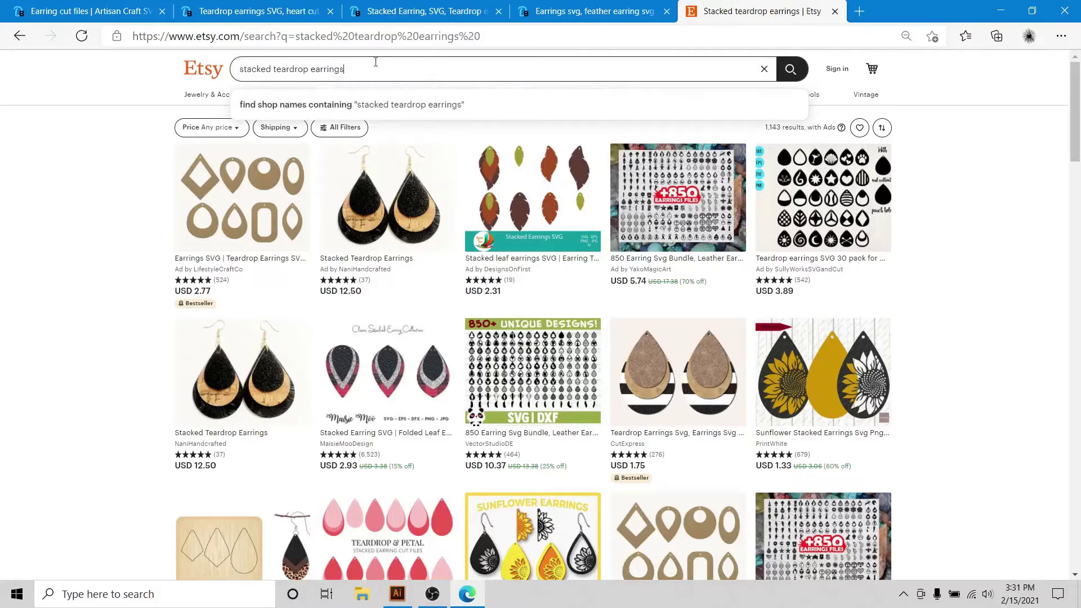
# - Browse the Etsy search results for stacked teardrop earrings to examine the layered designs on offer
pyautogui.moveTo(375, 62); pyautogui.dragTo(212, 62)
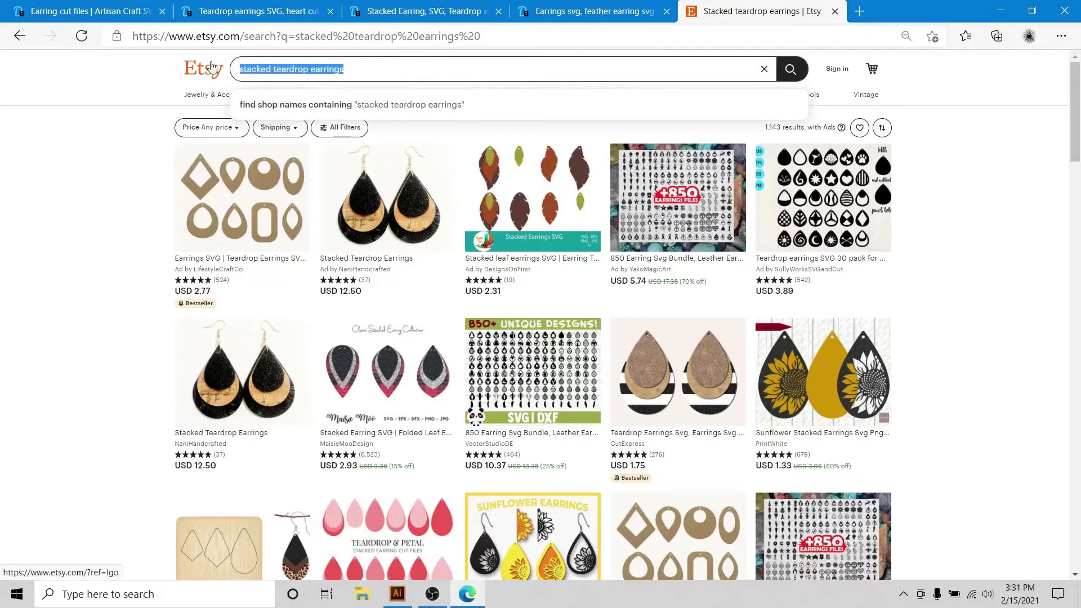
pyautogui.click(68, 241)
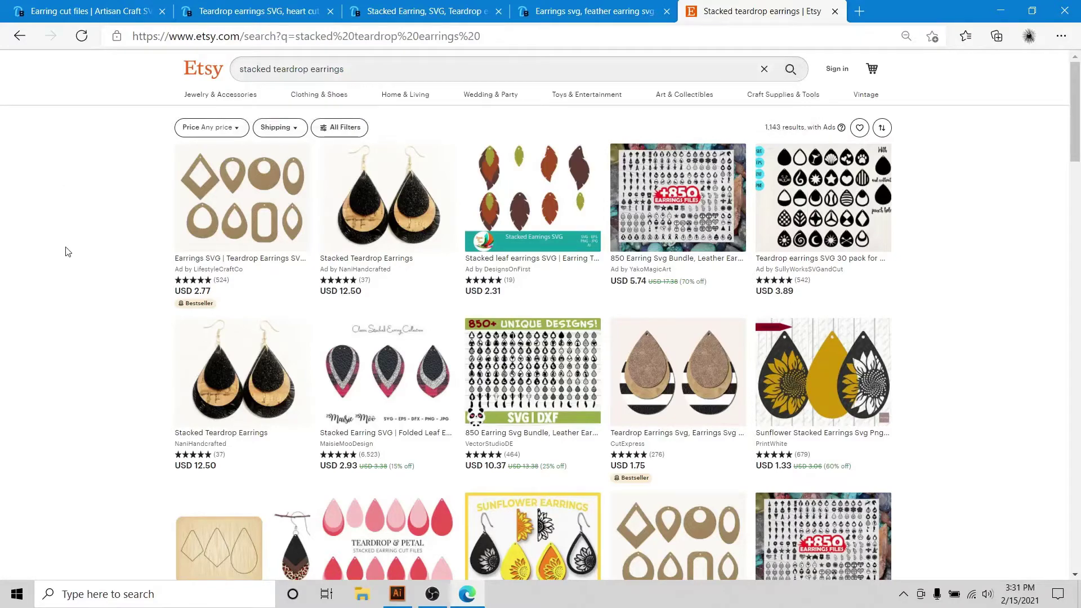
pyautogui.scroll(-3, 68, 252)
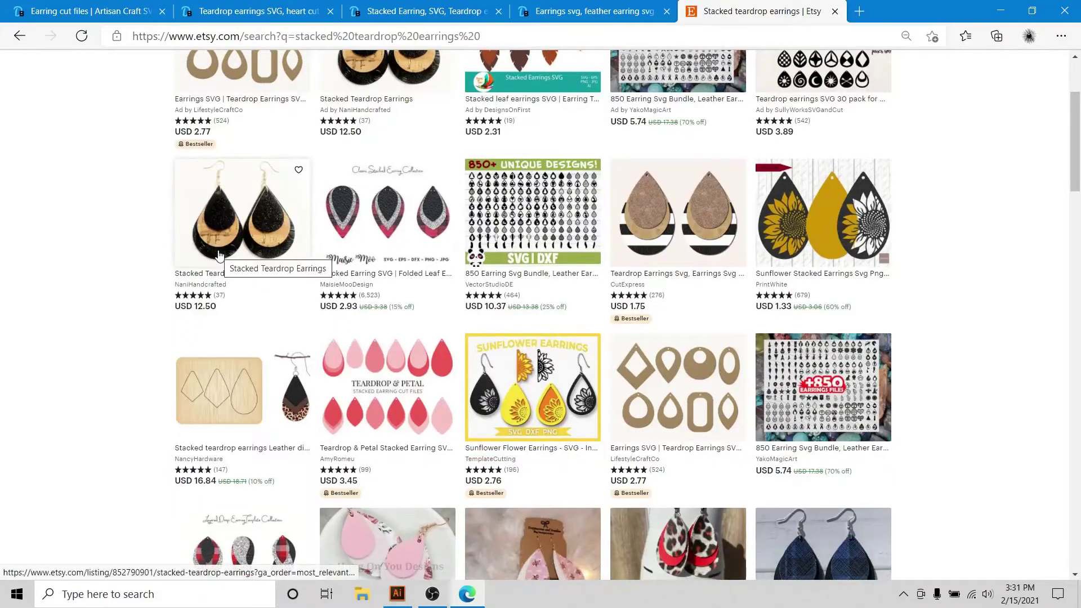
pyautogui.scroll(-3, 53, 343)
pyautogui.scroll(3, 53, 343)
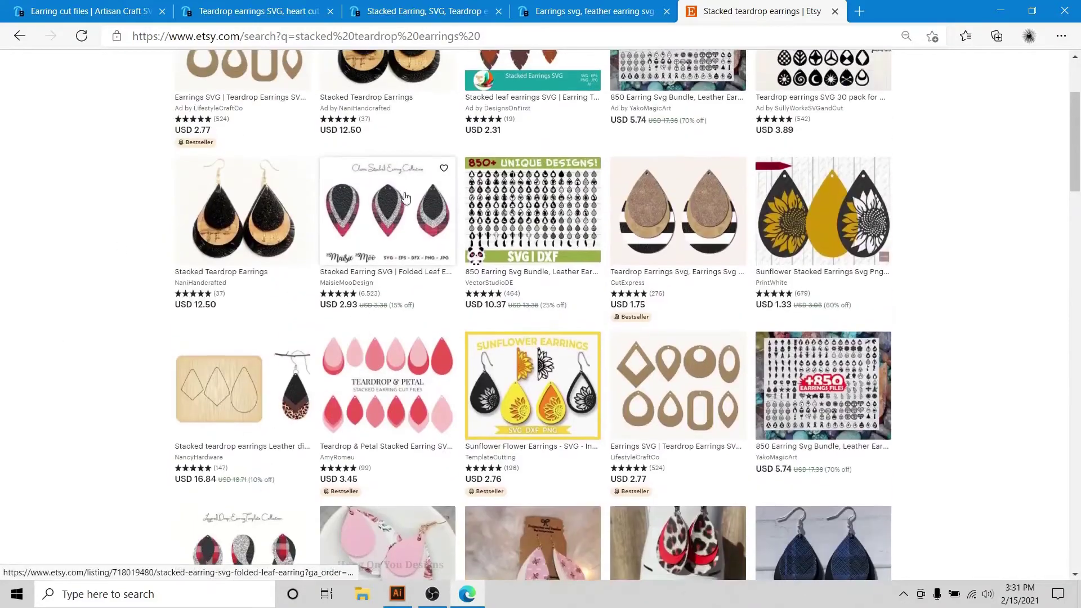
pyautogui.scroll(-7, 473, 237)
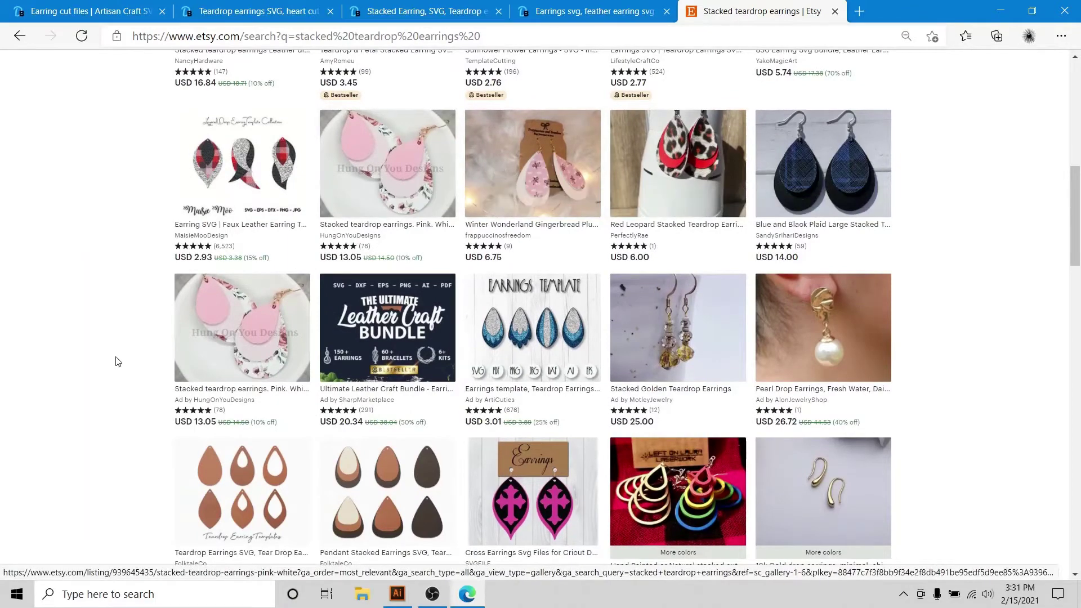
pyautogui.scroll(-7, 110, 361)
pyautogui.scroll(-7, 94, 336)
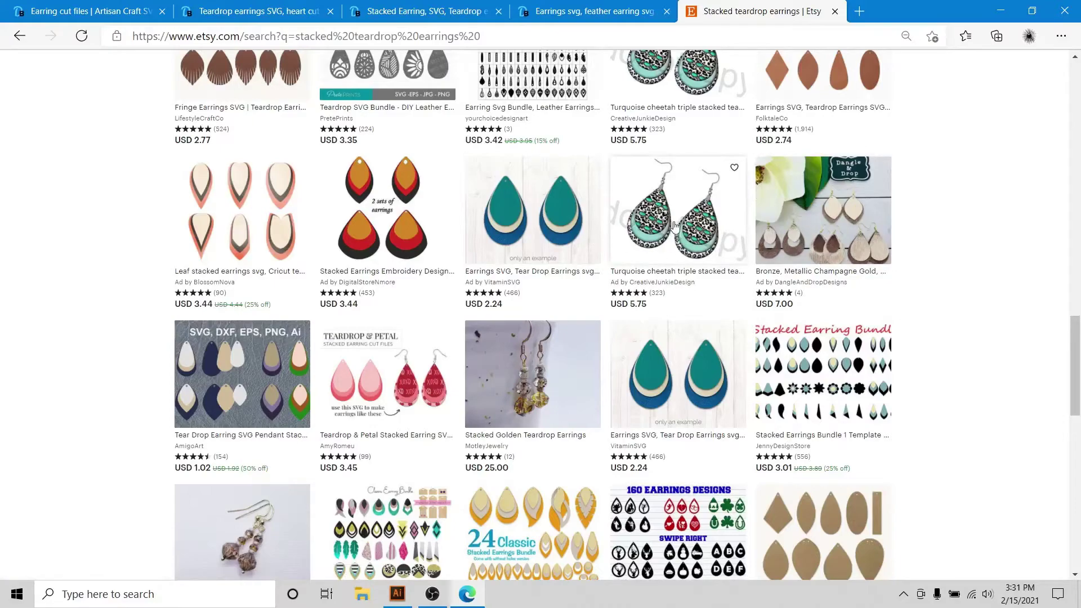
pyautogui.scroll(-5, 32, 372)
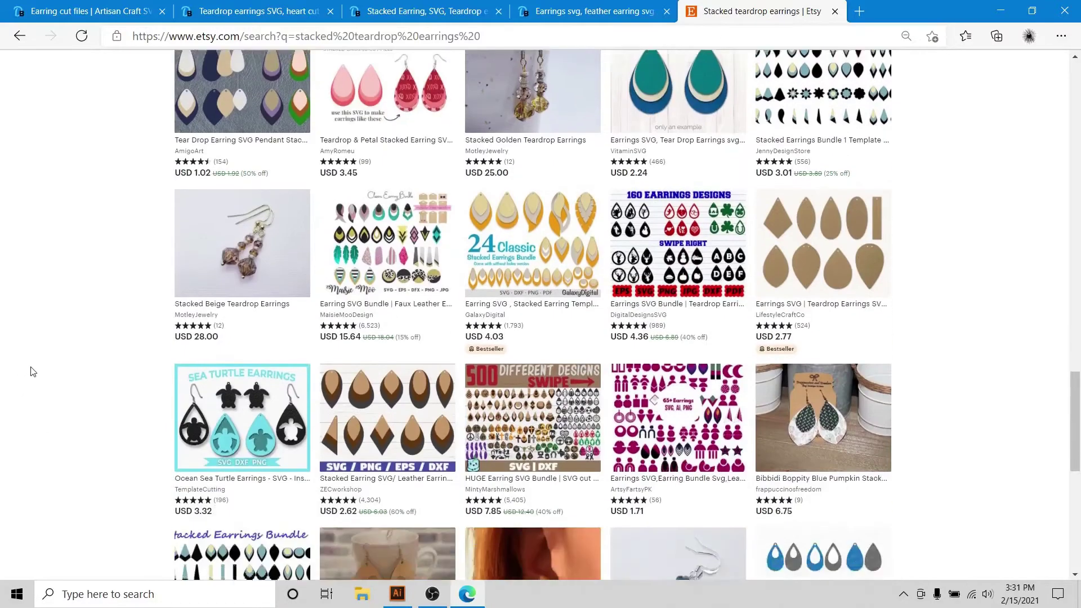
pyautogui.scroll(-4, 32, 371)
pyautogui.scroll(8, 36, 354)
# - Examine the stacked earring listing's preview images on Design Bundles, comparing the worn earring with its separate teardrop layers
pyautogui.click(458, 4)
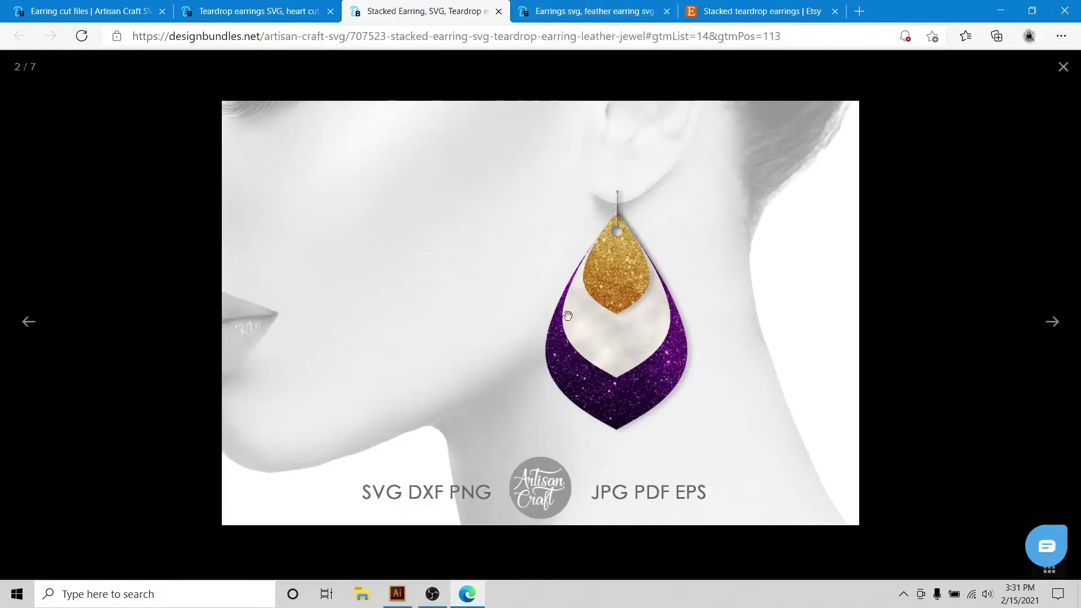
pyautogui.click(1051, 322)
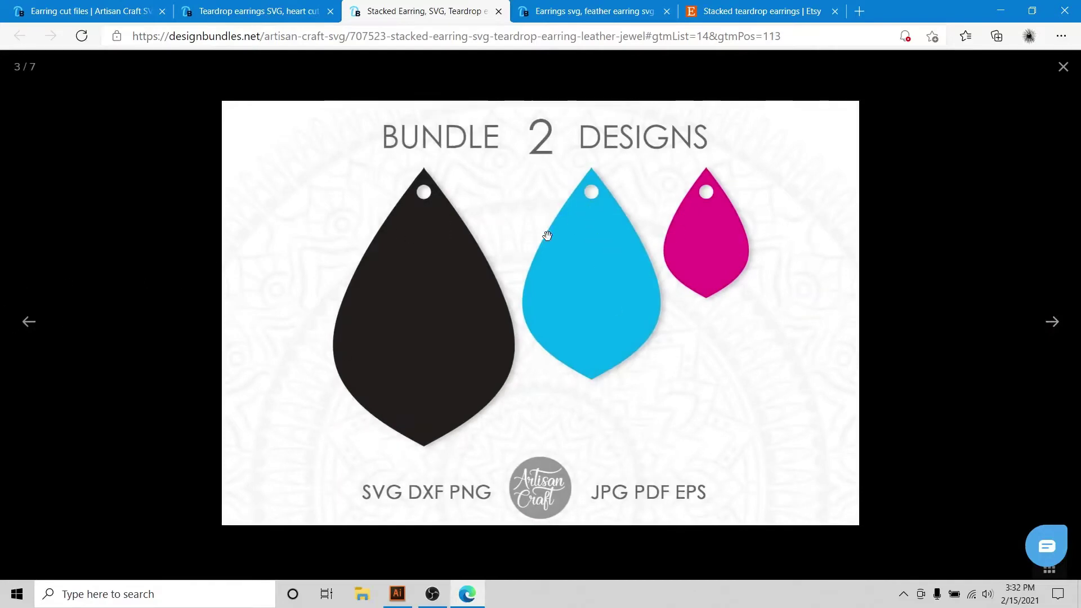
pyautogui.click(27, 322)
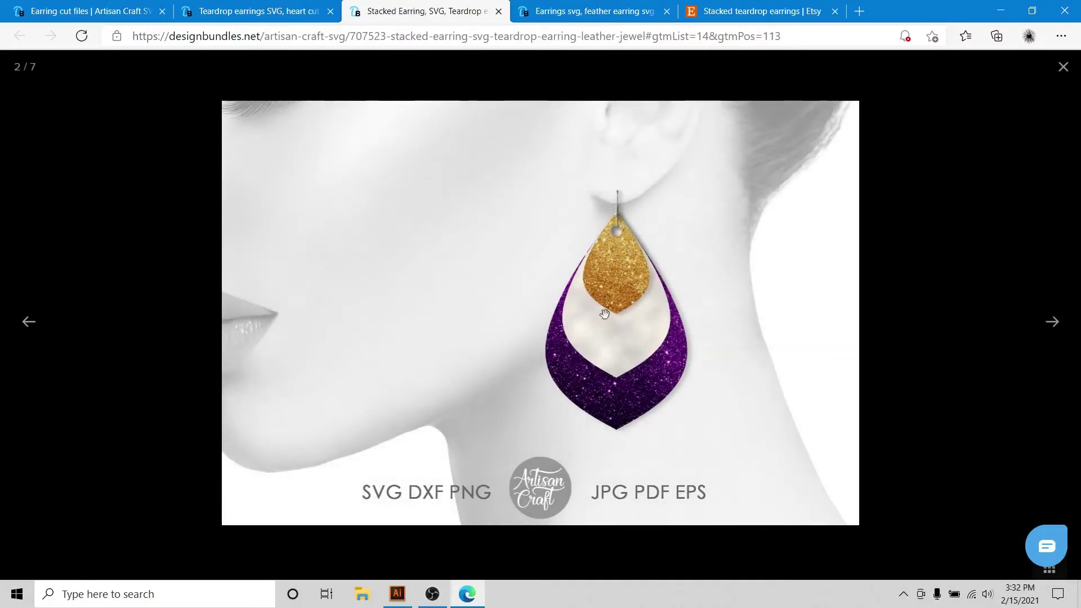
# - Switch to Illustrator, hide the working file and 2x2 layers, and make working 2 the active layer
pyautogui.click(397, 593)
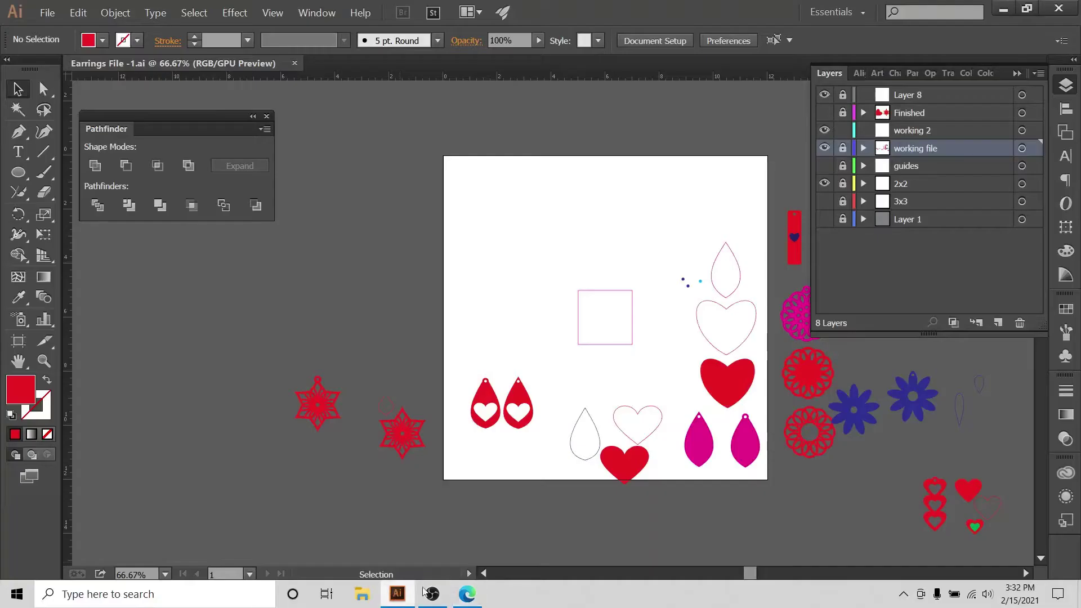
pyautogui.click(1027, 574)
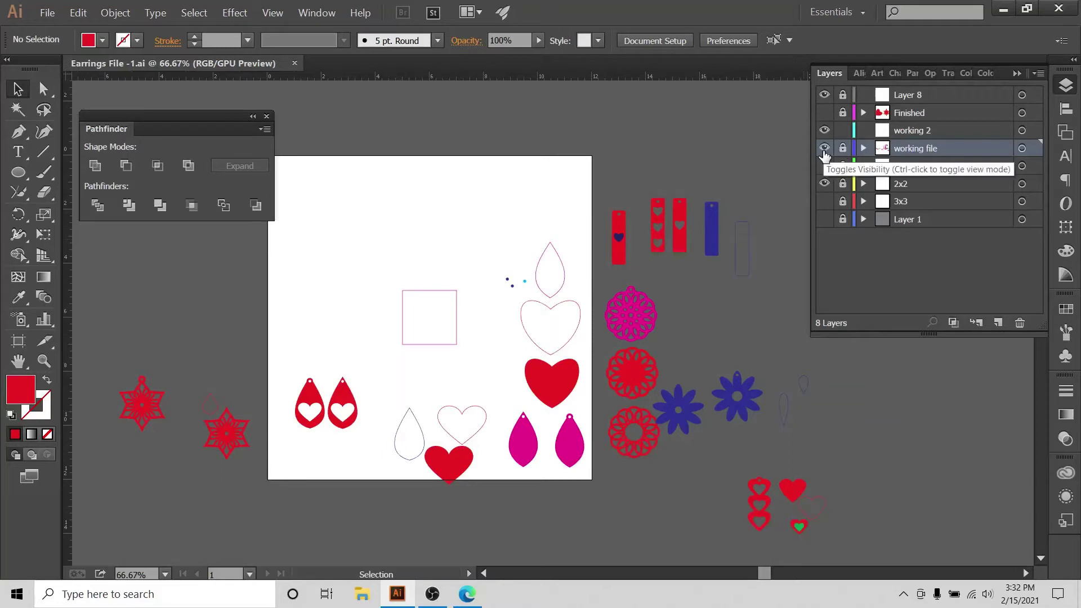
pyautogui.click(825, 154)
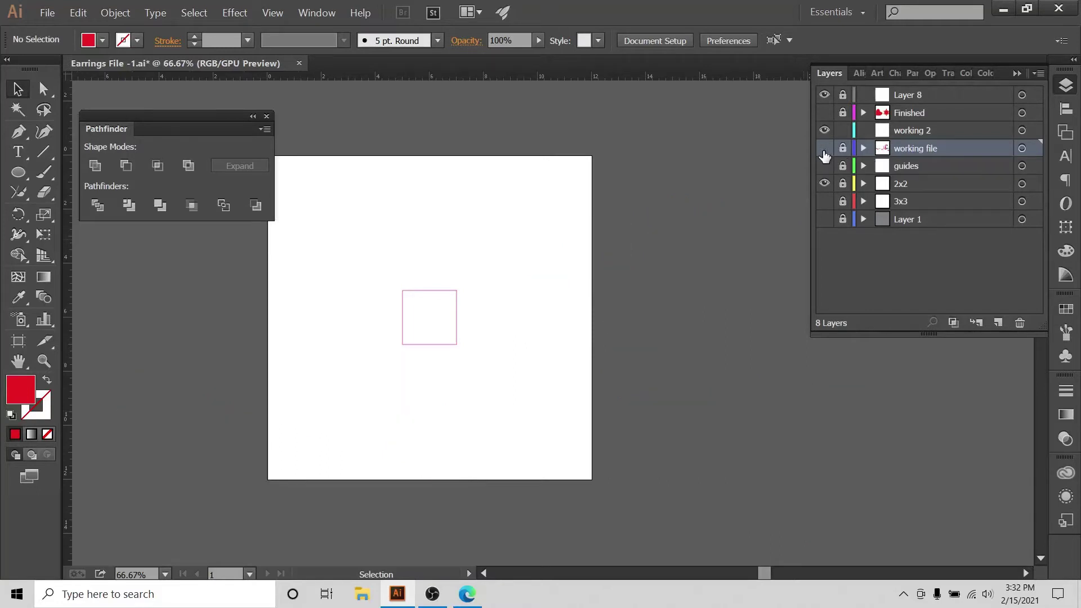
pyautogui.click(915, 134)
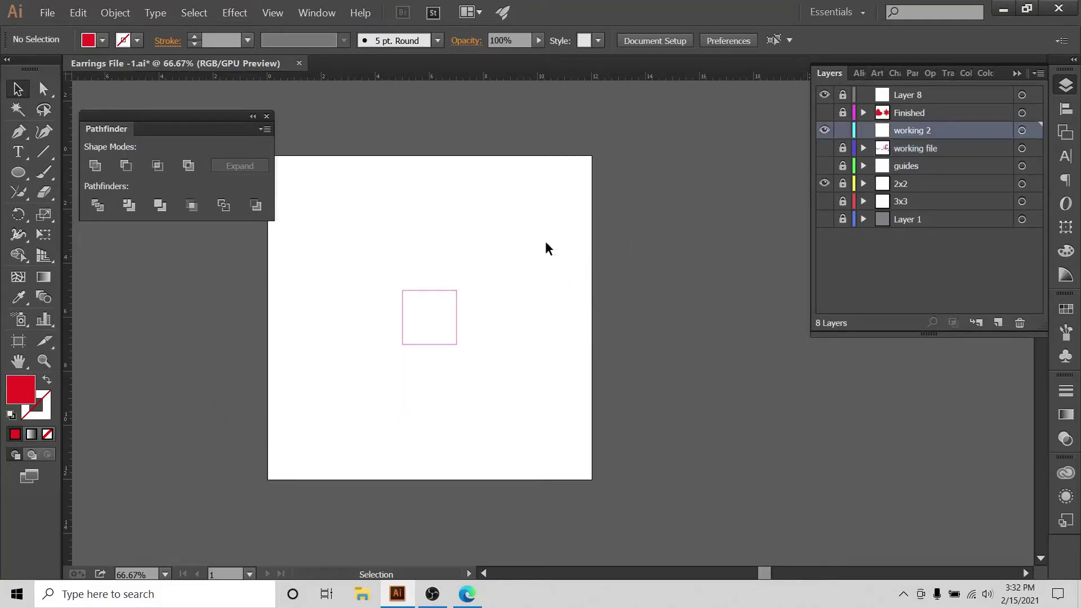
pyautogui.click(824, 184)
pyautogui.hotkey('ctrl', '+')
pyautogui.hotkey('ctrl', '+')
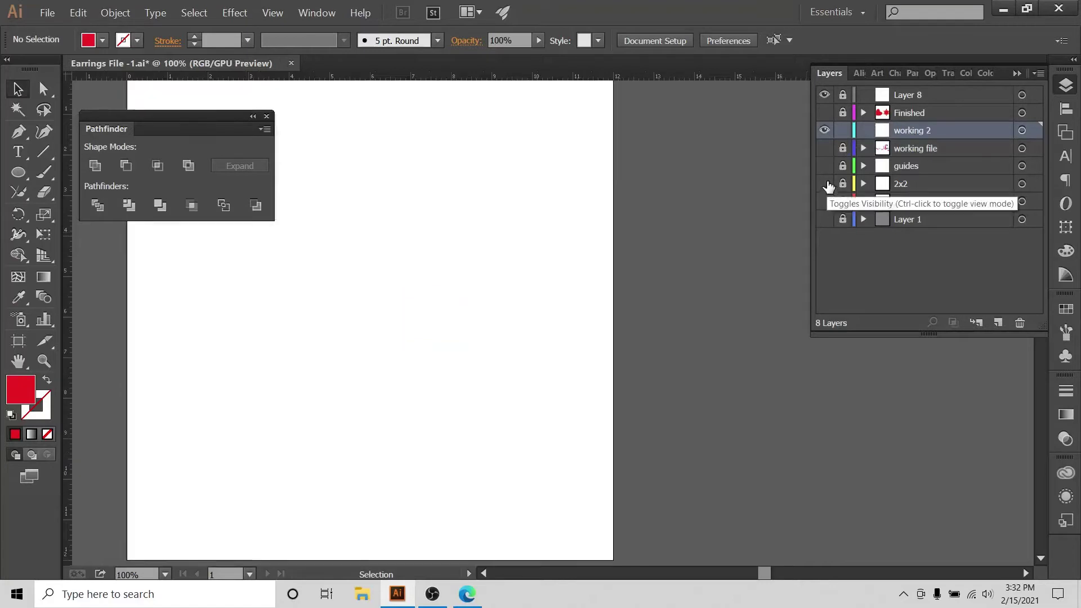
pyautogui.click(484, 572)
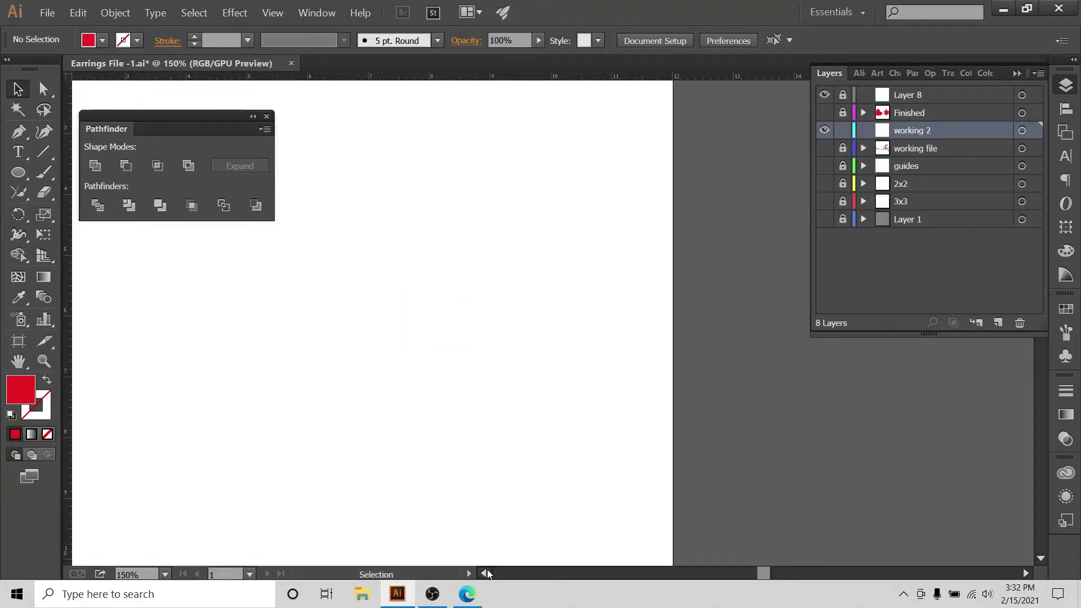
pyautogui.click(484, 572)
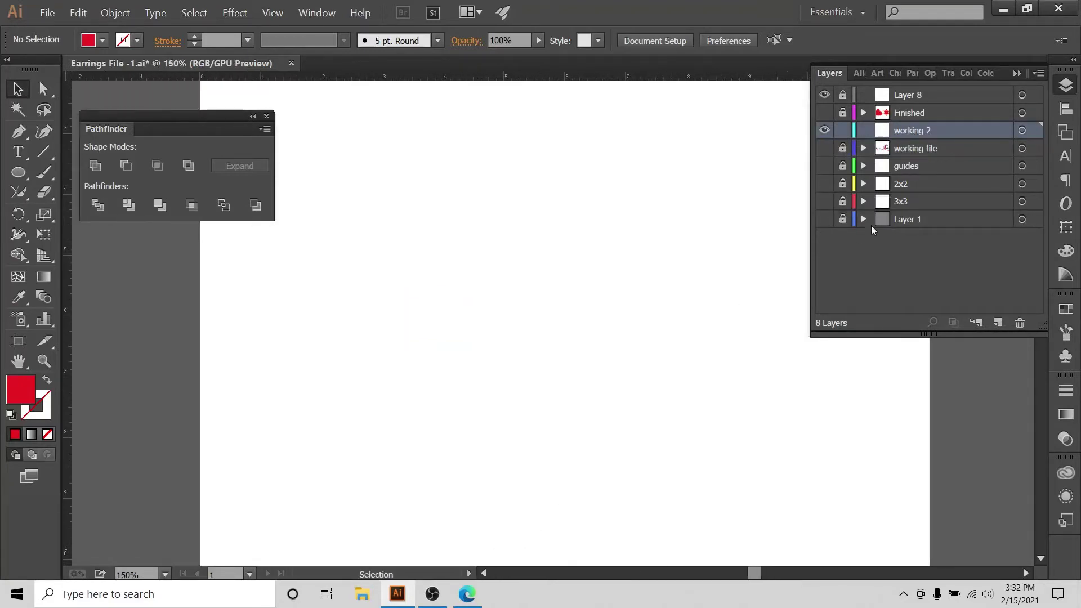
# - Show the guides and 2x2 layers, previewing the 3x3 layer and hiding it again
pyautogui.click(825, 166)
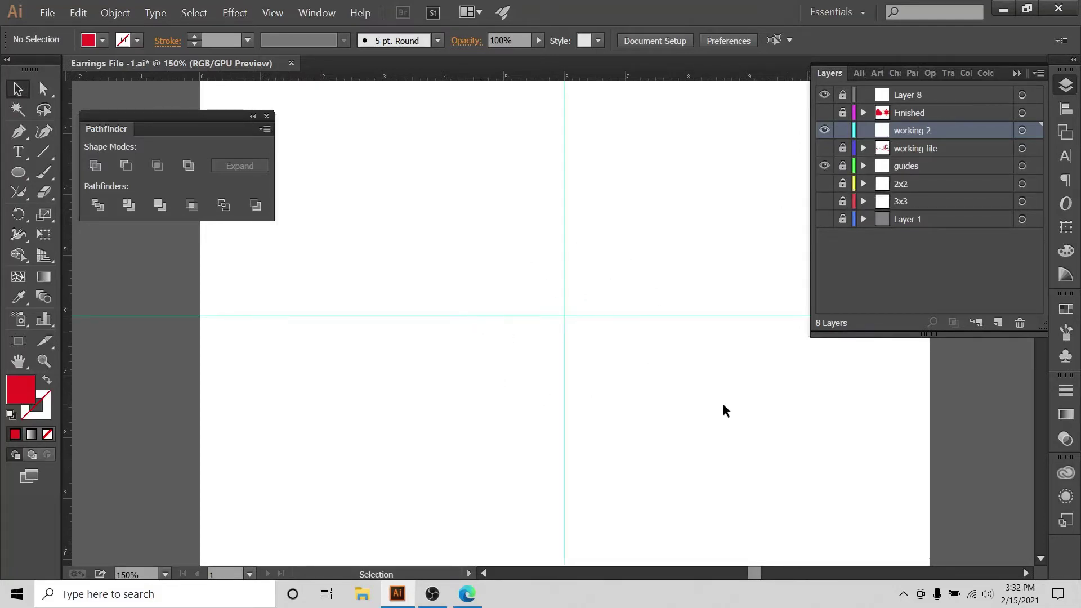
pyautogui.click(824, 183)
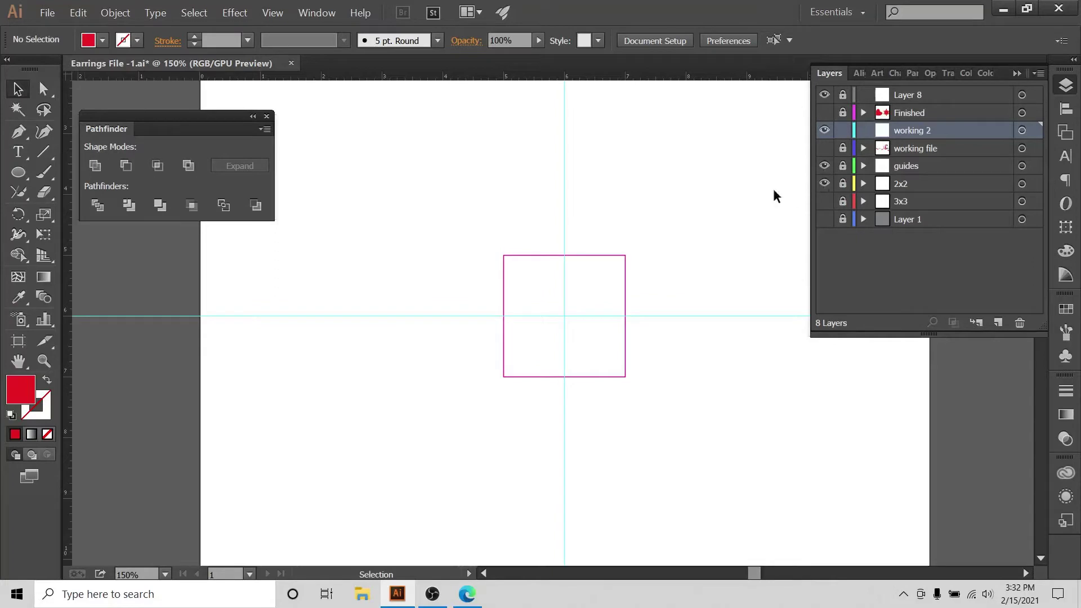
pyautogui.click(824, 202)
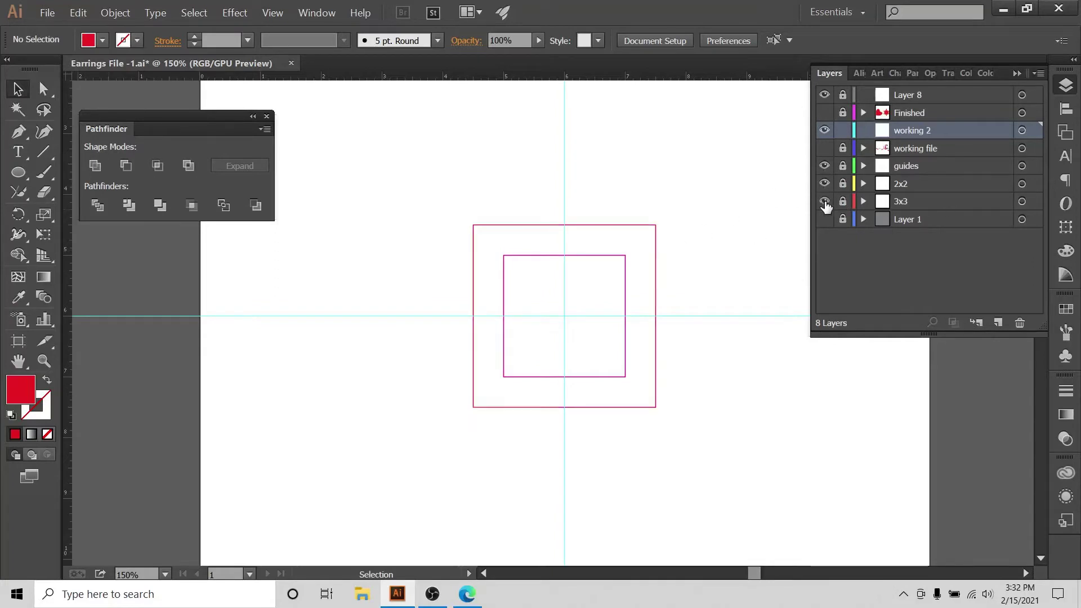
pyautogui.click(825, 203)
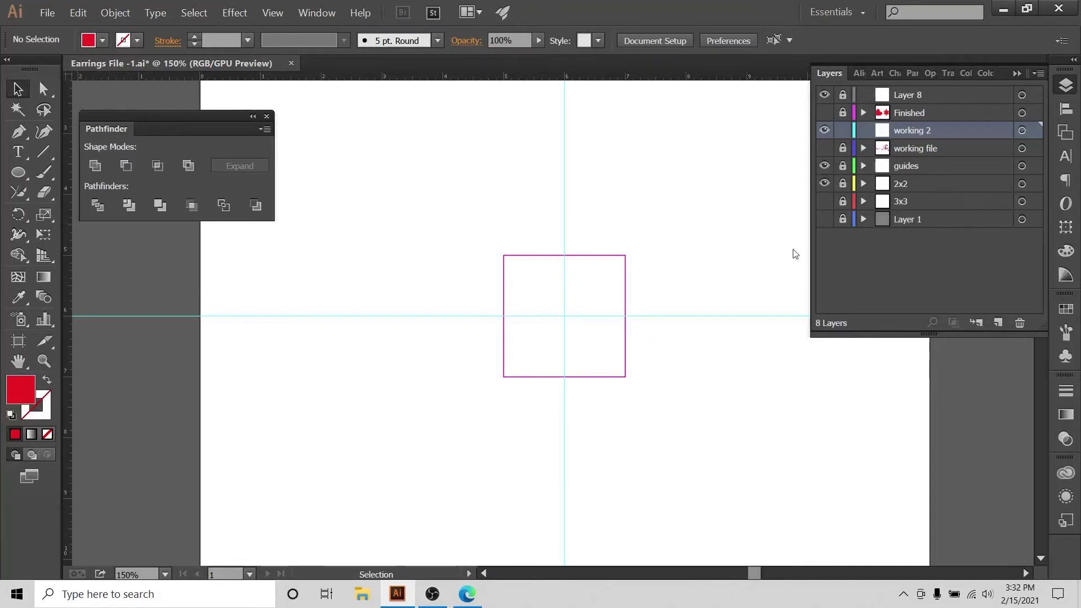
# - Draw a tall red ellipse over the 2x2 square and centre it on the vertical guide
pyautogui.hotkey('ctrl', '+')
pyautogui.hotkey('ctrl', '+')
pyautogui.hotkey('ctrl', '+')
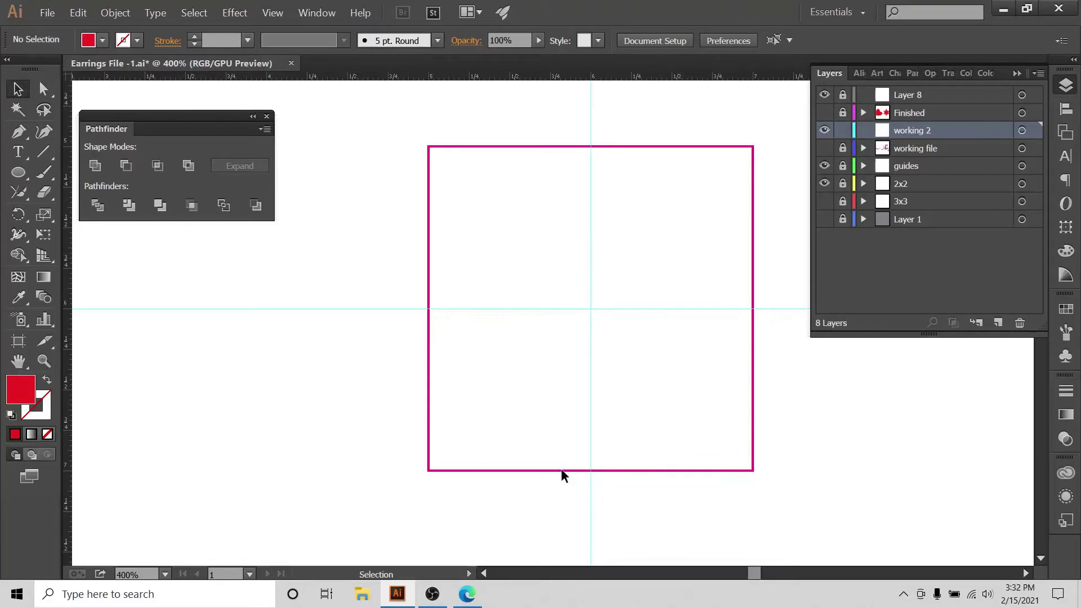
pyautogui.click(1024, 573)
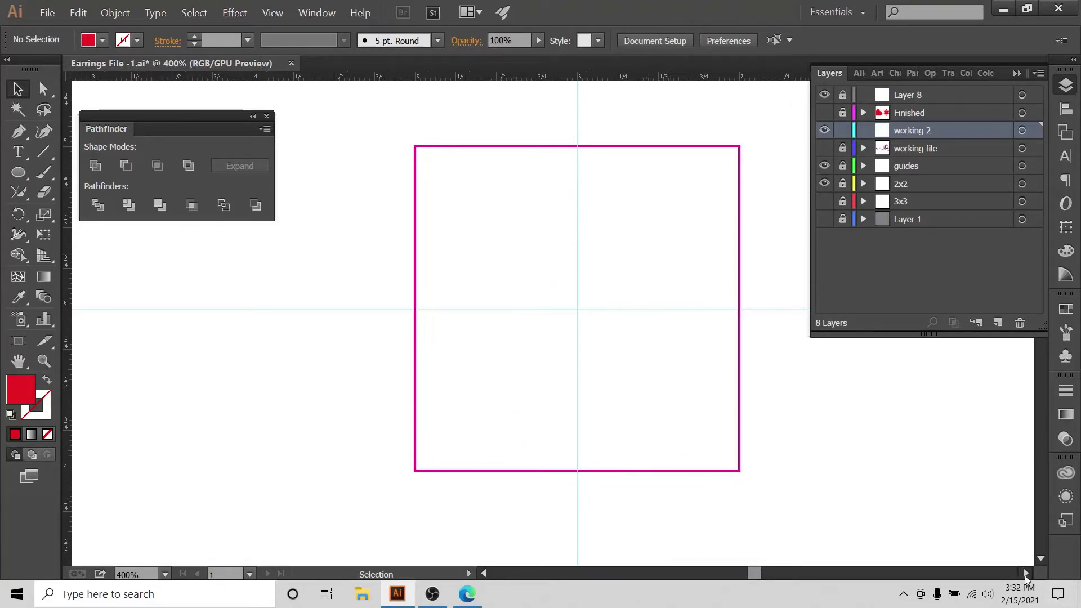
pyautogui.click(16, 178)
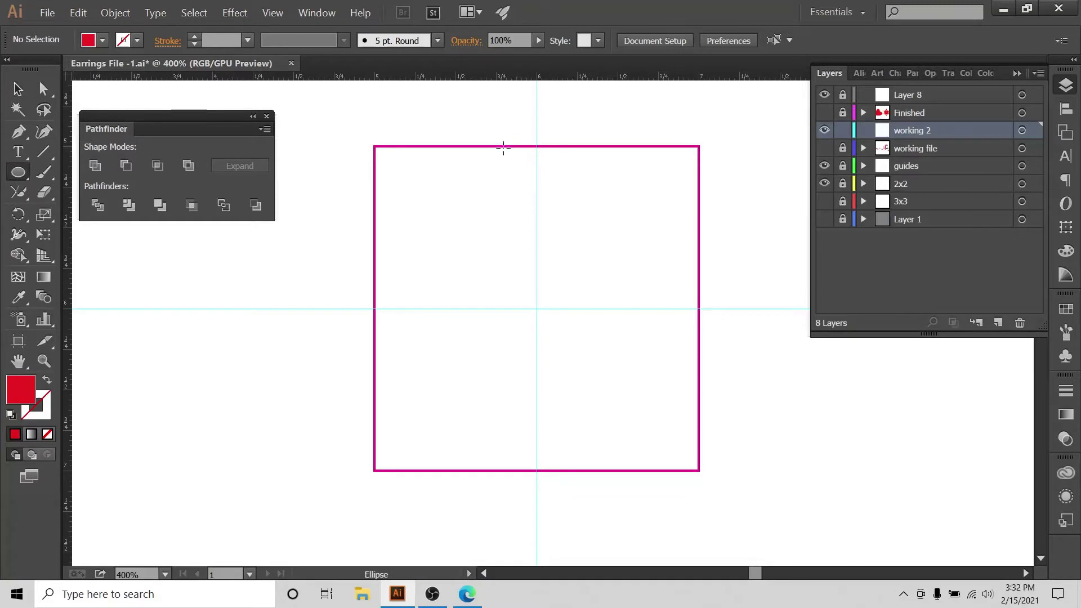
pyautogui.moveTo(502, 148); pyautogui.dragTo(701, 501)
pyautogui.click(19, 87)
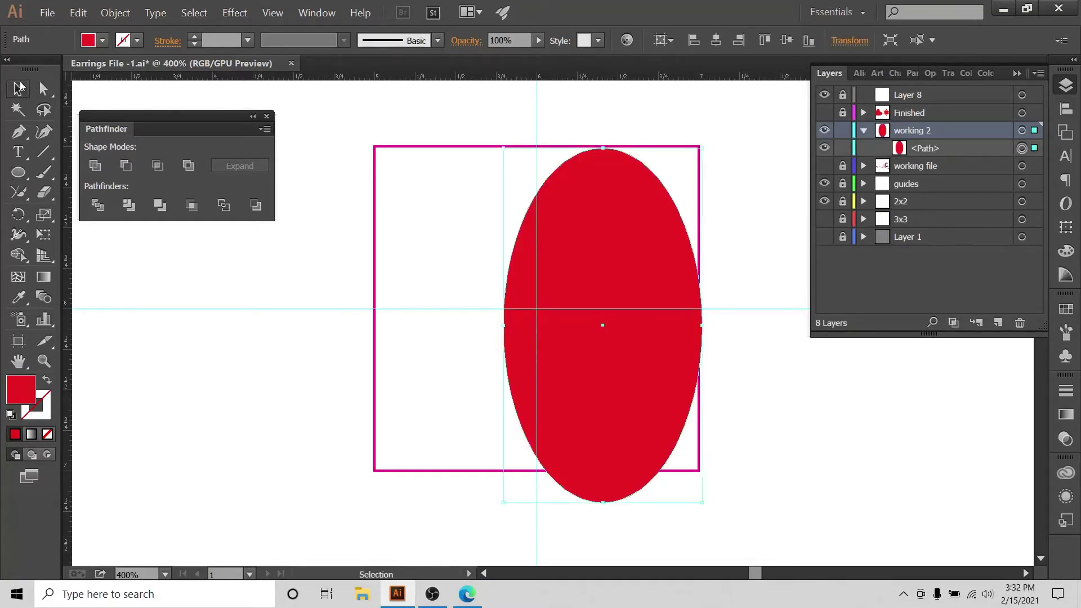
pyautogui.moveTo(630, 256); pyautogui.dragTo(566, 250)
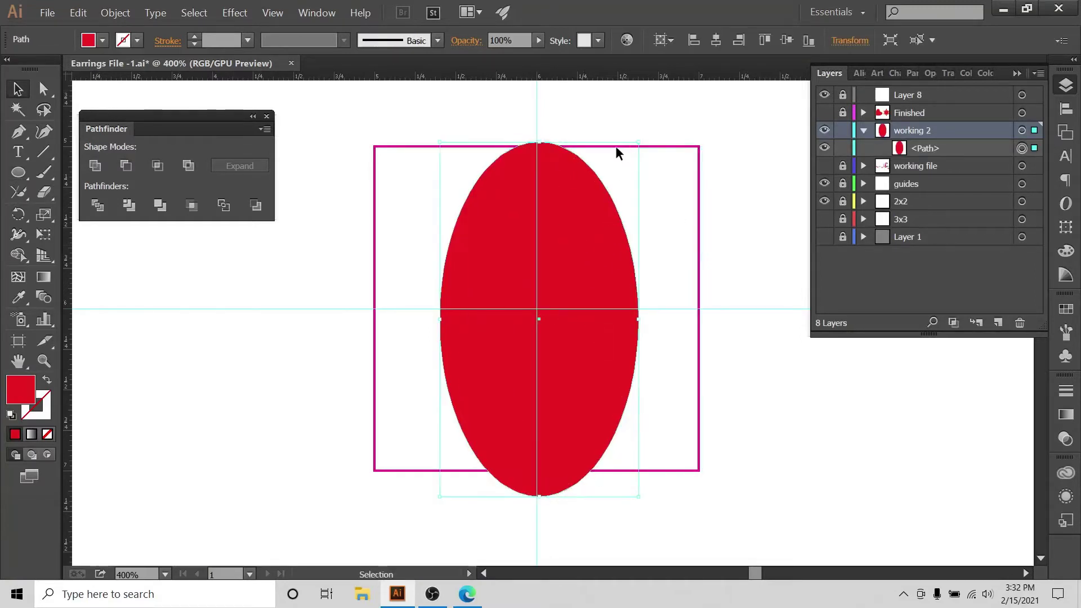
# - Scale and reposition the red ellipse so it fits the height of the 2x2 square
pyautogui.moveTo(637, 146); pyautogui.dragTo(634, 147)
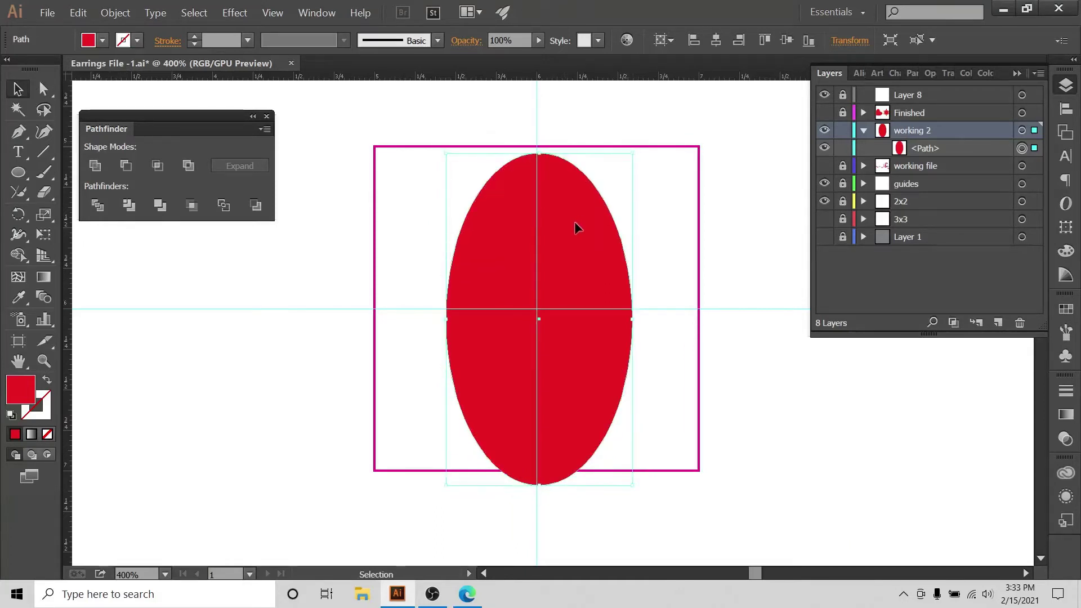
pyautogui.moveTo(574, 224); pyautogui.dragTo(575, 226)
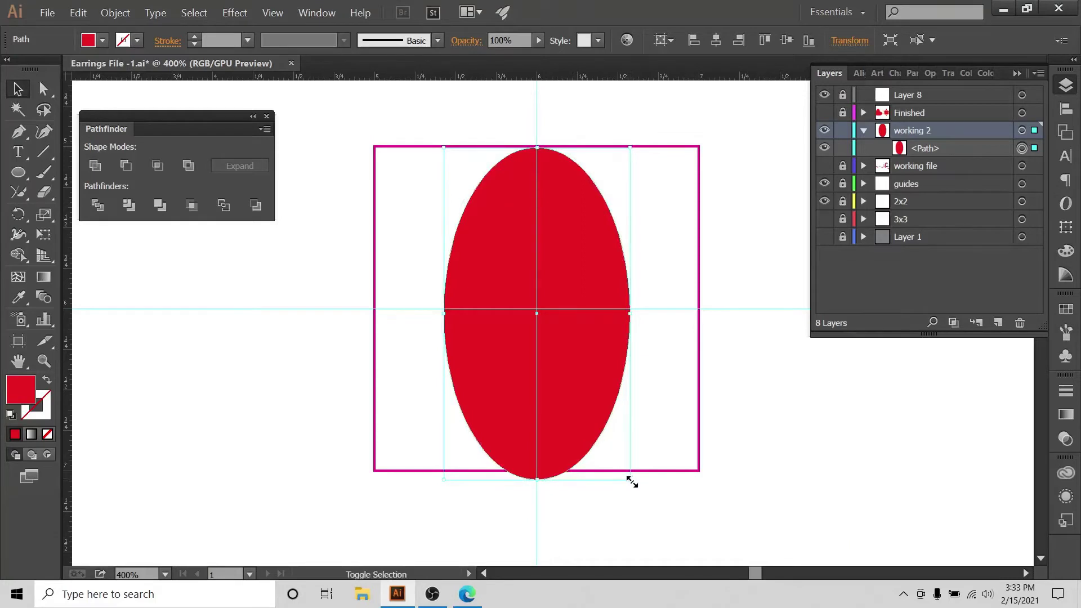
pyautogui.moveTo(632, 483); pyautogui.dragTo(625, 470)
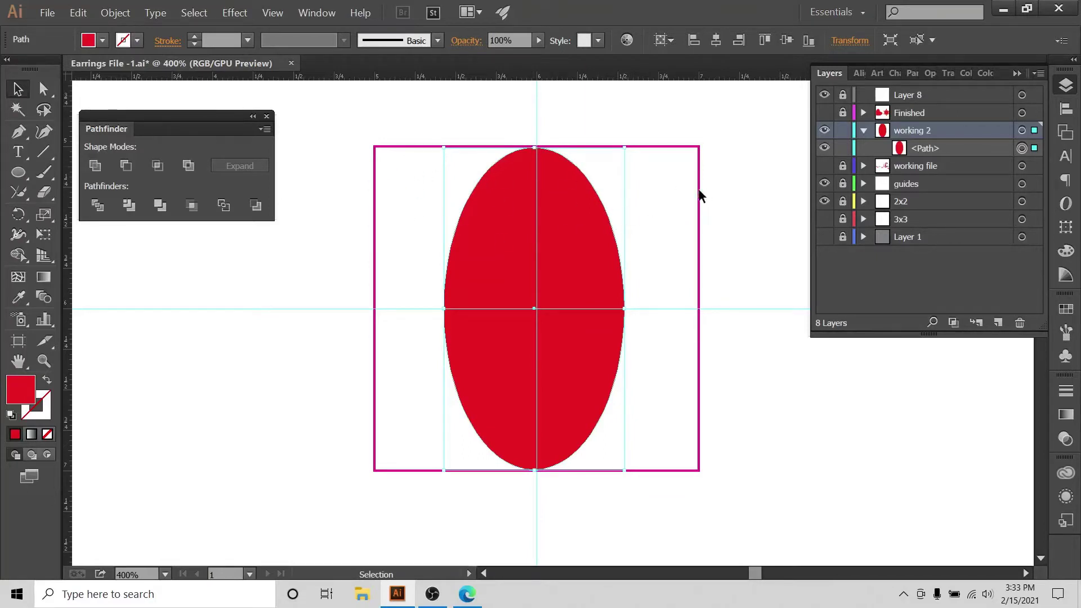
# - Delete the red ellipse from the working 2 layer
pyautogui.click(656, 240)
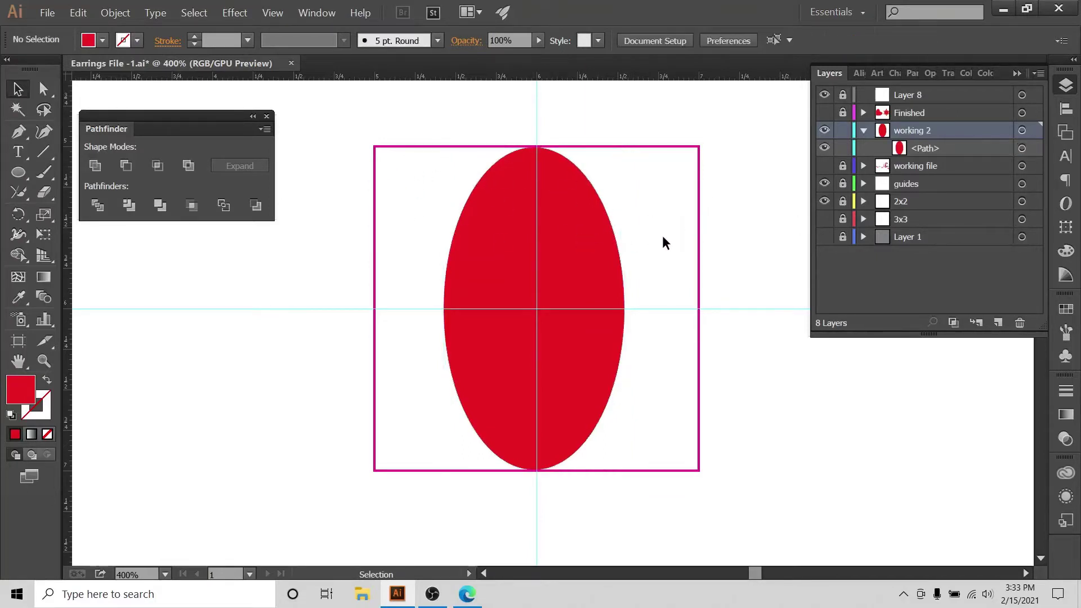
pyautogui.click(595, 306)
pyautogui.press('Delete')
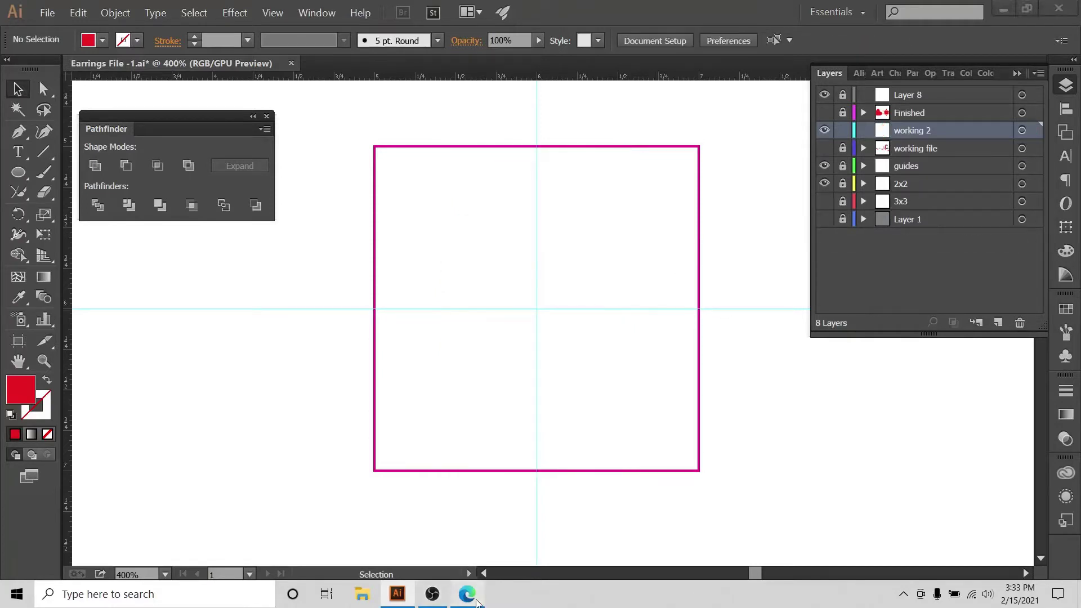
# - Switch to Edge to review the stacked earring preview, and open the feather earring listing's images for comparison
pyautogui.click(461, 600)
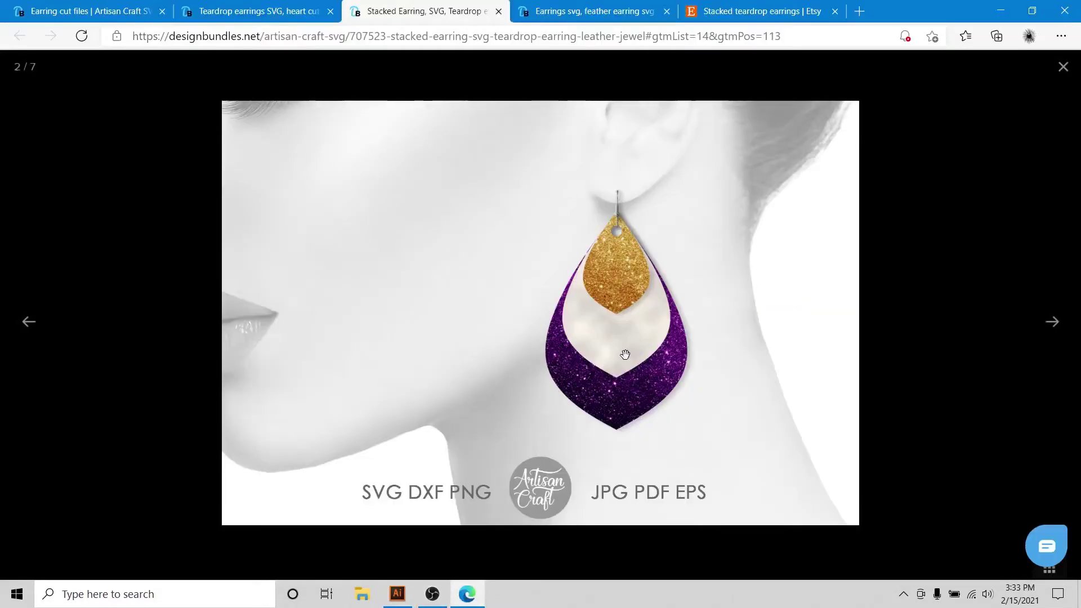
pyautogui.click(398, 593)
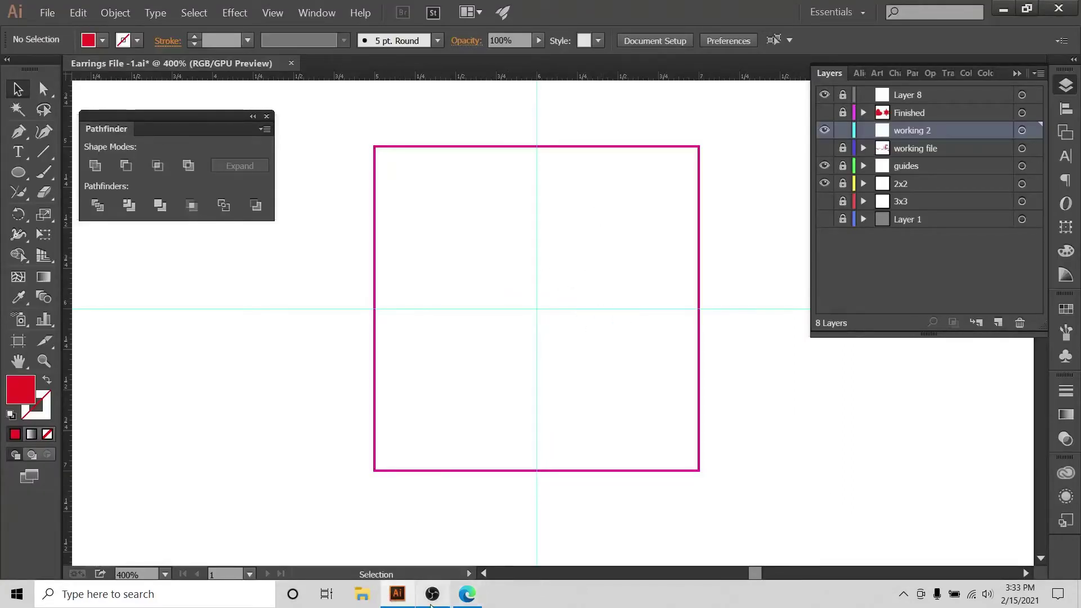
pyautogui.click(461, 597)
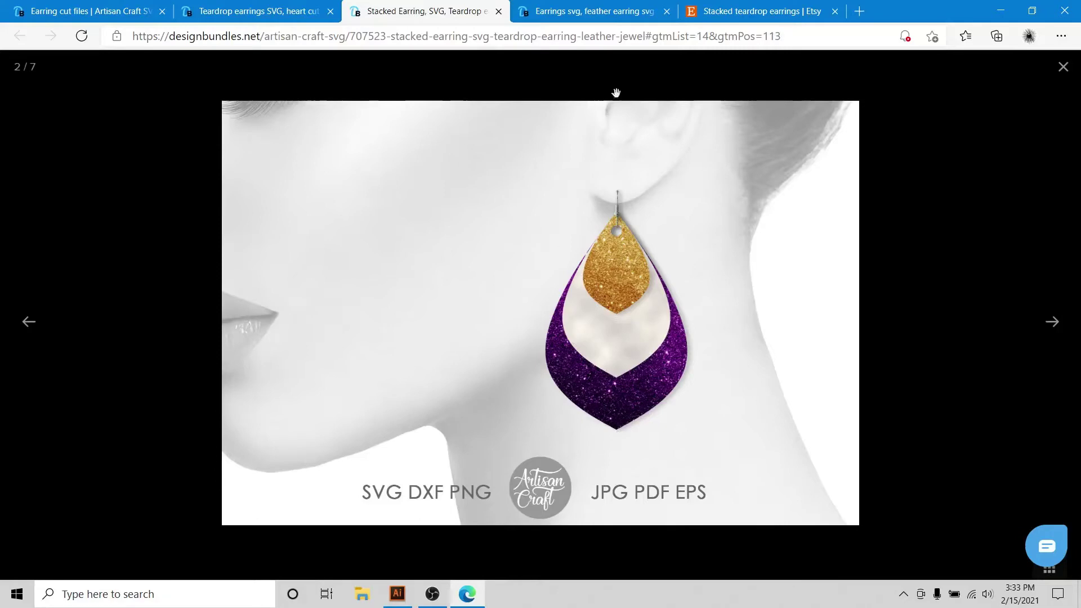
pyautogui.click(562, 9)
pyautogui.click(386, 9)
pyautogui.click(563, 10)
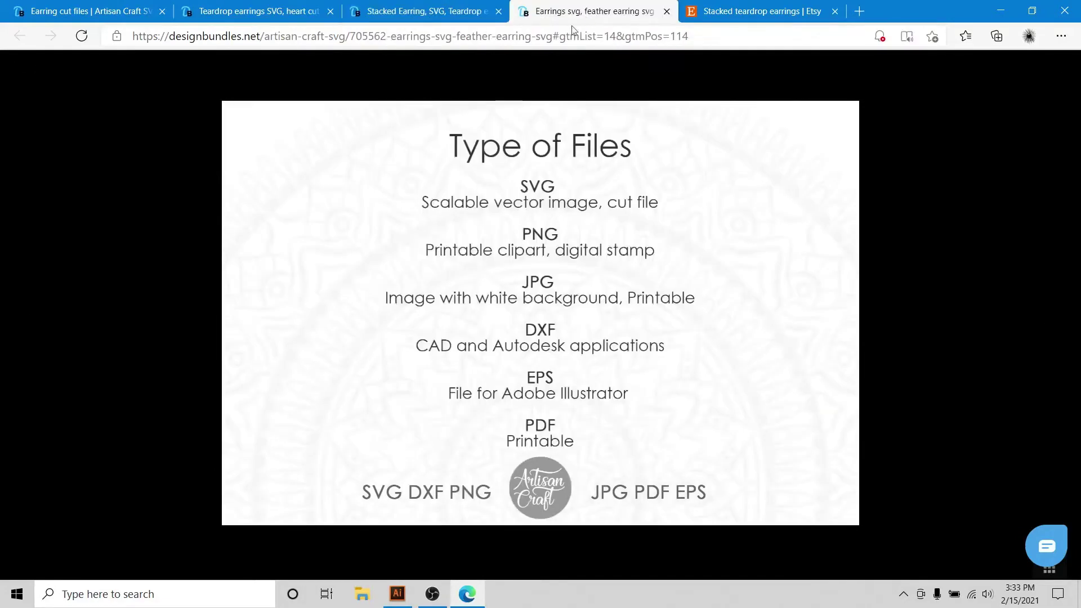
# - Review the feather earring bundle images and the heart cut-out teardrop earring previews, and switch back to Illustrator
pyautogui.click(30, 322)
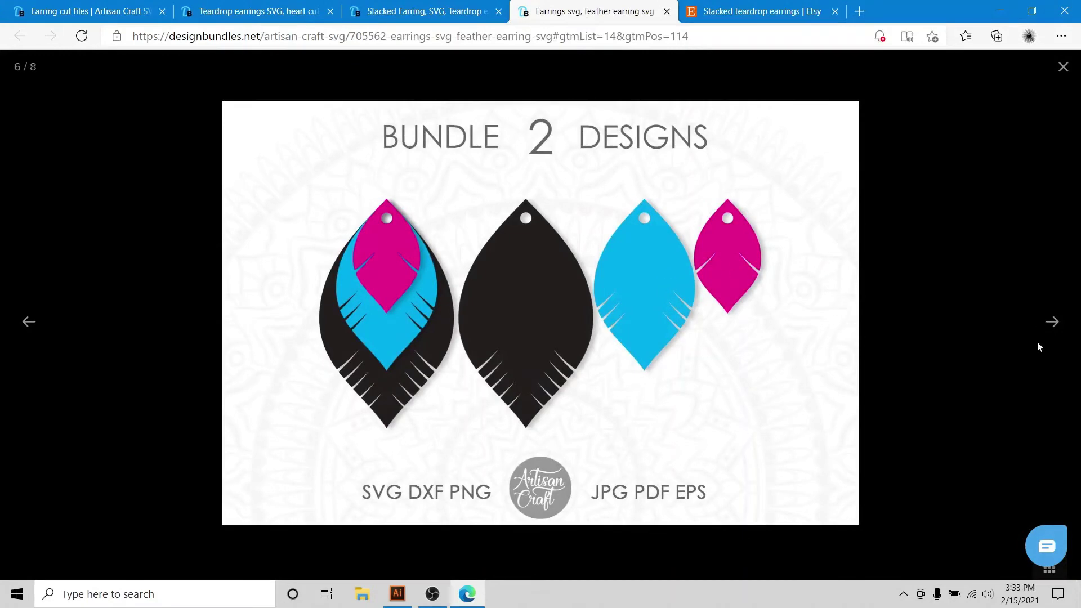
pyautogui.click(28, 323)
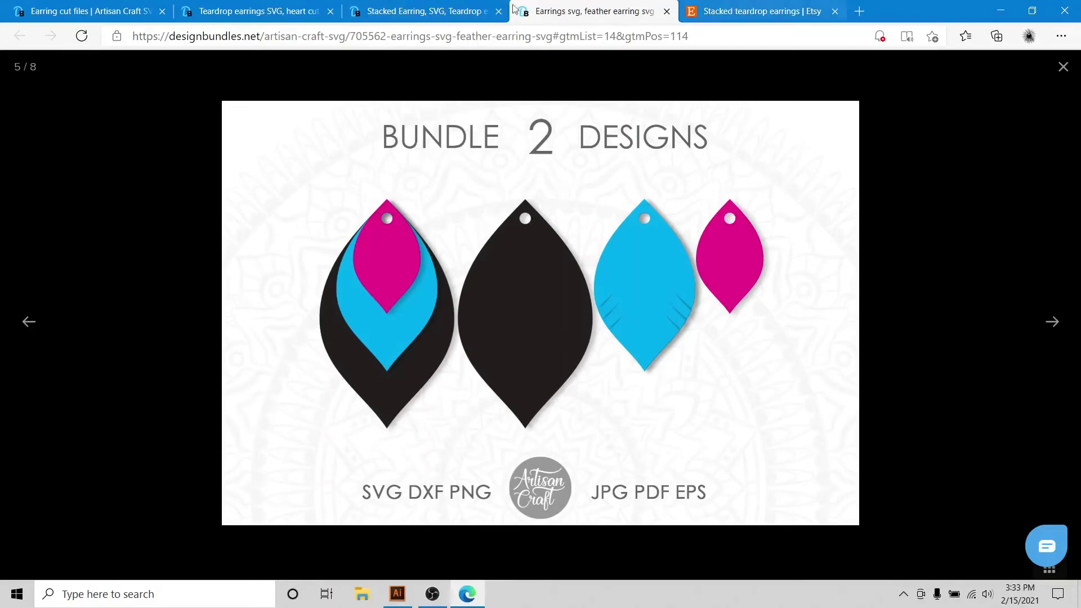
pyautogui.click(423, 11)
pyautogui.click(236, 9)
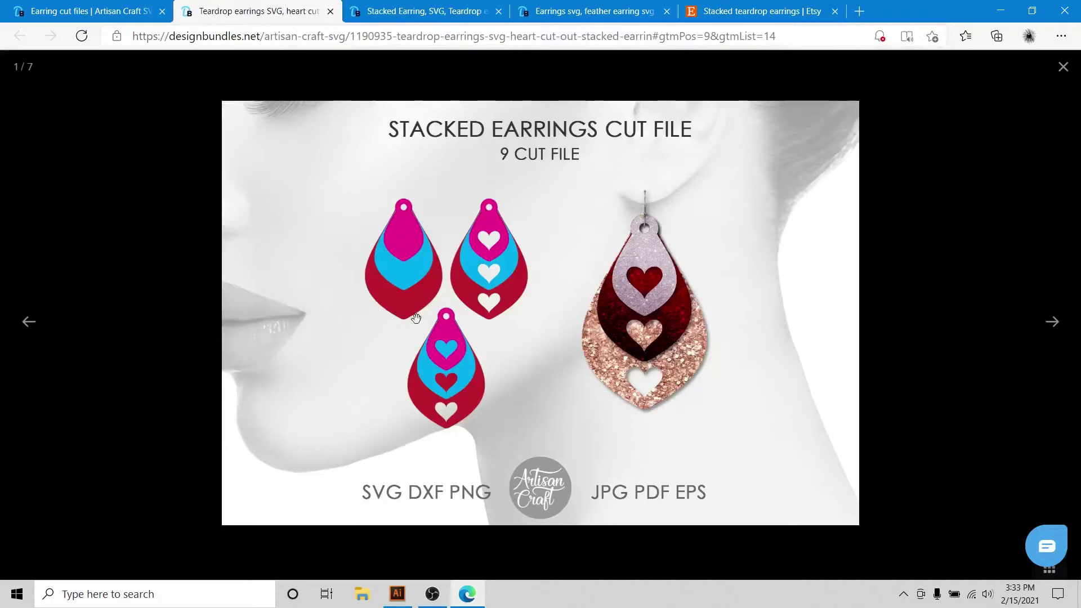
pyautogui.click(1052, 326)
pyautogui.click(1053, 326)
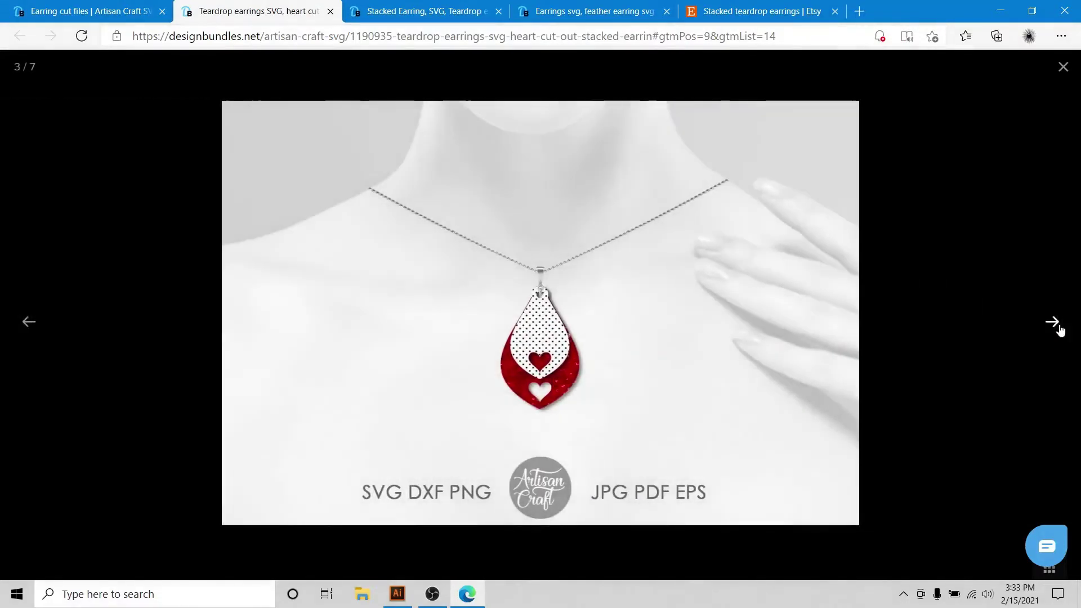
pyautogui.click(1059, 329)
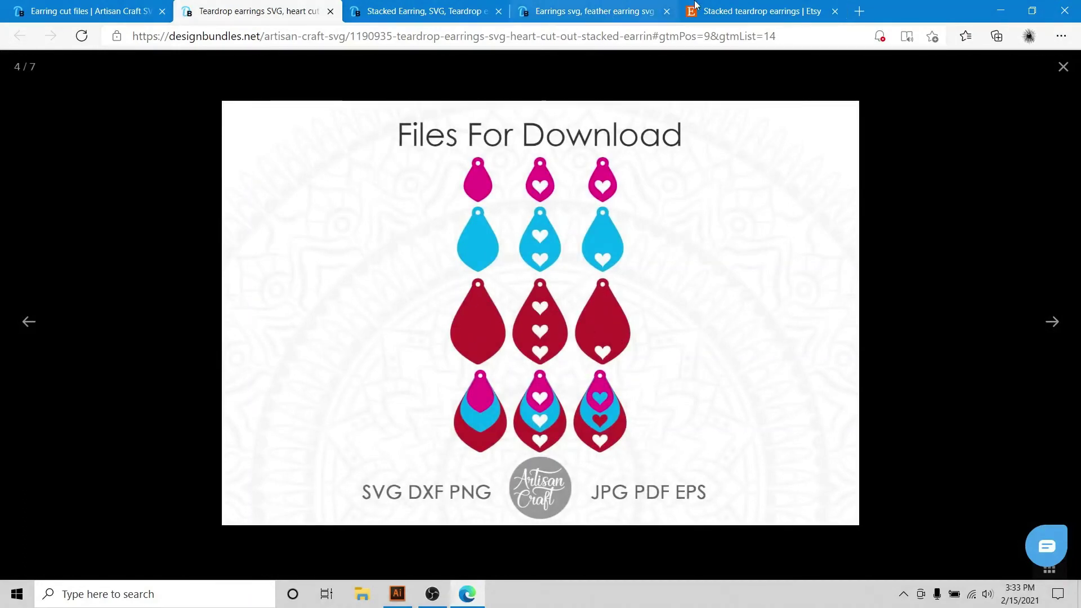
pyautogui.click(397, 592)
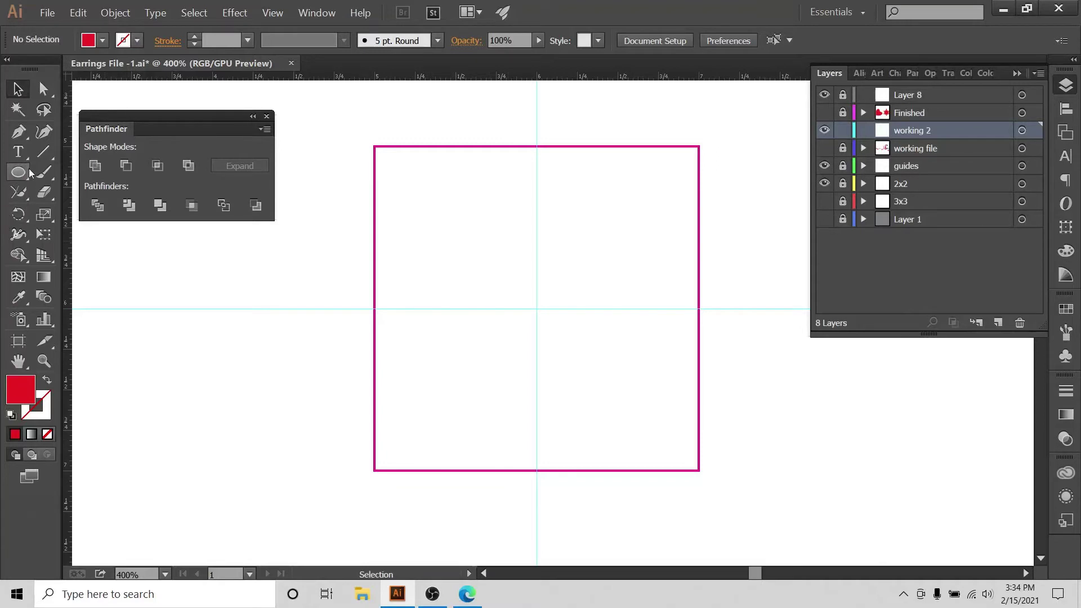
# - Draw the right half of a teardrop freehand with the Pencil tool, starting and ending on the vertical guide inside the 2x2 square
pyautogui.click(23, 197)
pyautogui.click(75, 194)
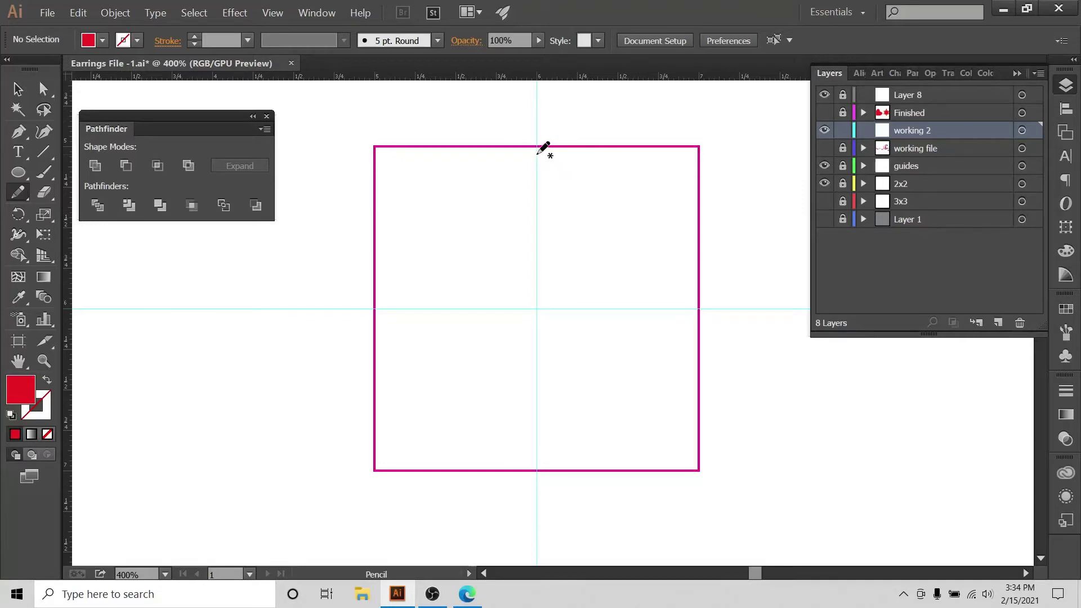
pyautogui.moveTo(537, 153)
pyautogui.mouseDown()
pyautogui.moveTo(598, 257)
pyautogui.moveTo(624, 337)
pyautogui.moveTo(612, 390)
pyautogui.moveTo(584, 421)
pyautogui.moveTo(536, 444)
pyautogui.mouseUp()
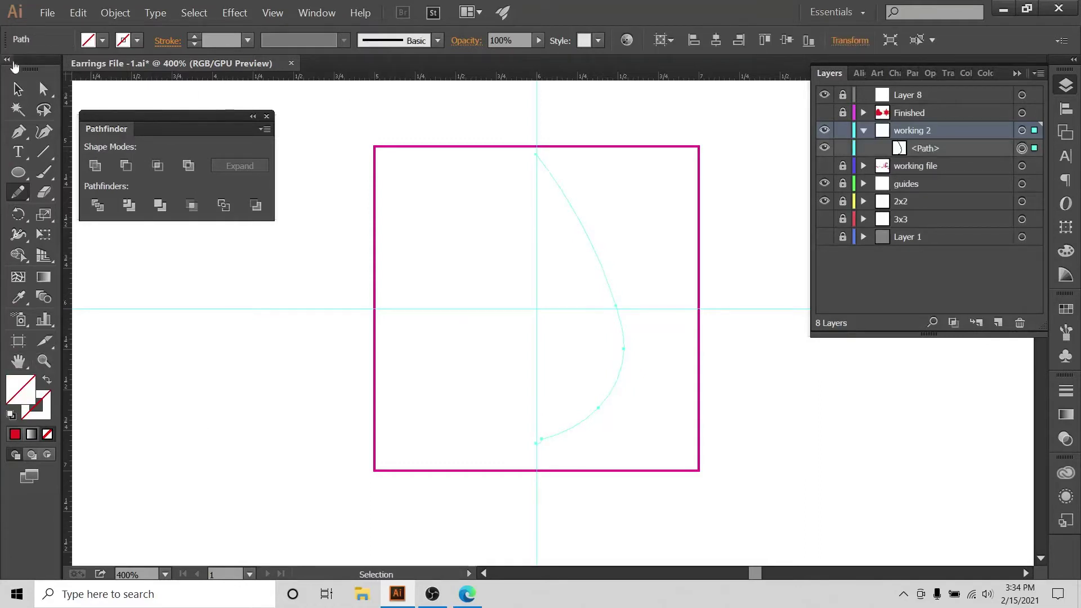
# - Try blue, magenta and red strokes on the half-teardrop path and set its stroke colour to black
pyautogui.click(14, 86)
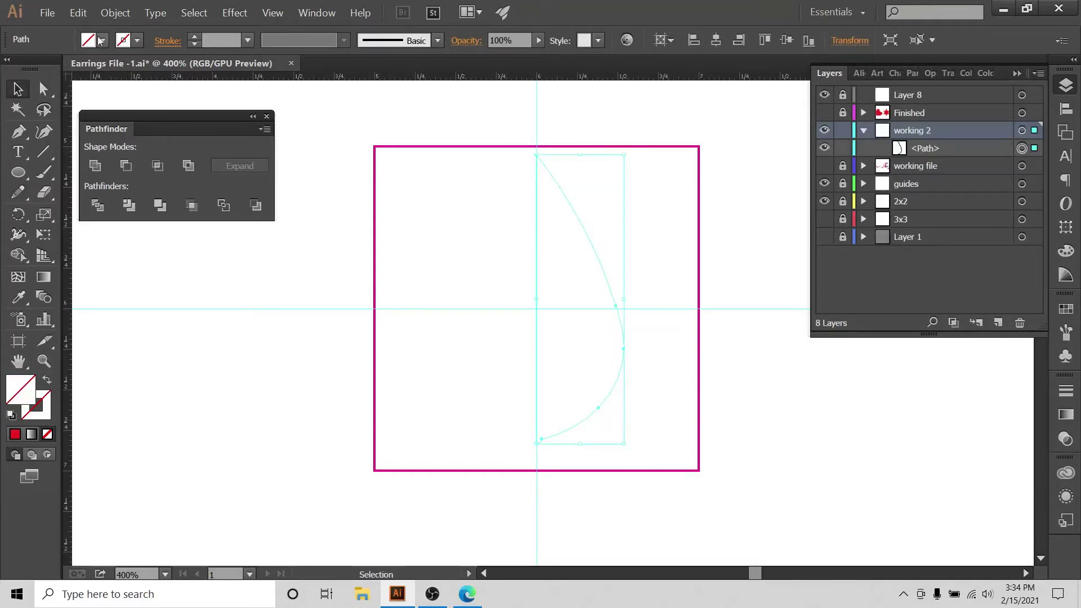
pyautogui.click(132, 46)
pyautogui.click(106, 69)
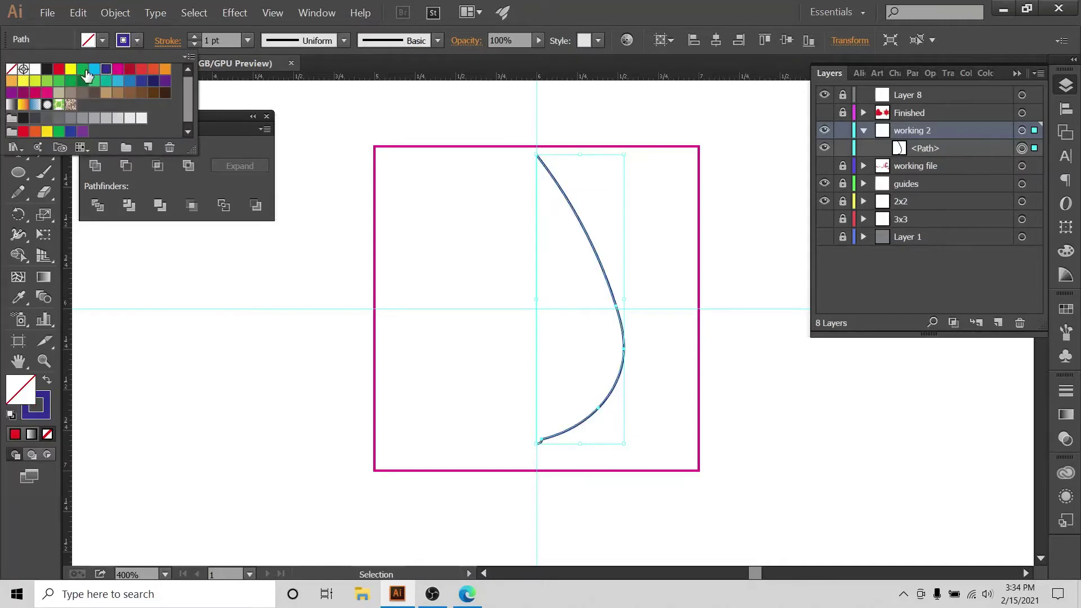
pyautogui.click(117, 71)
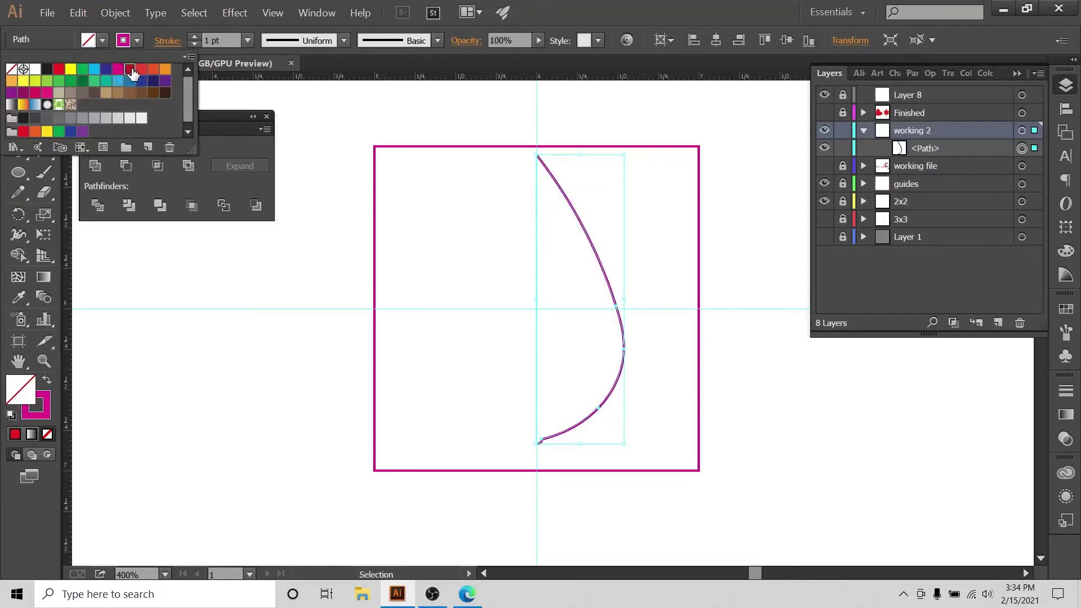
pyautogui.click(130, 70)
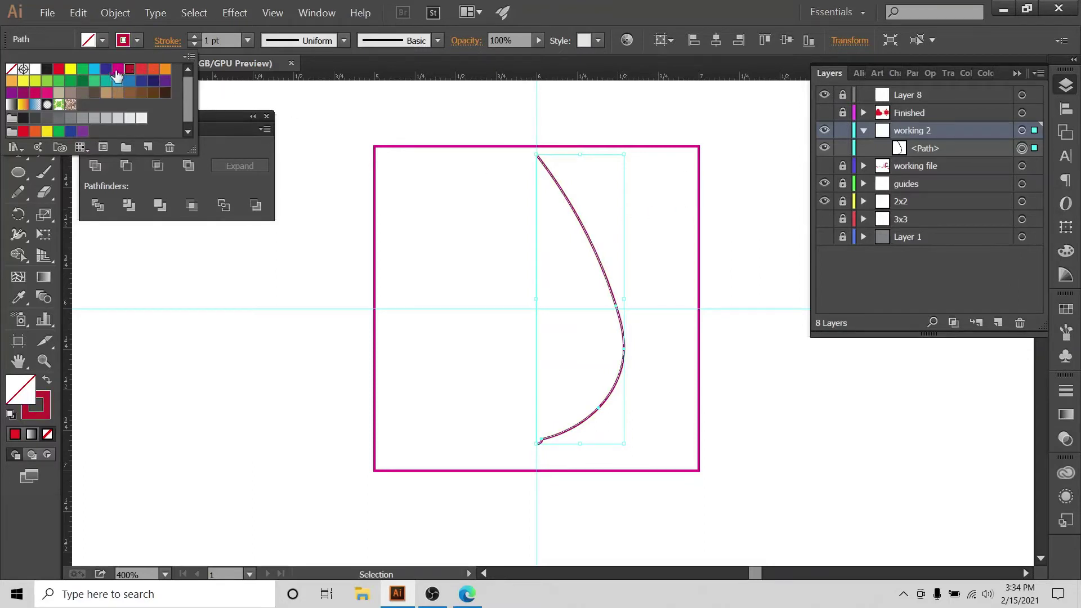
pyautogui.click(48, 70)
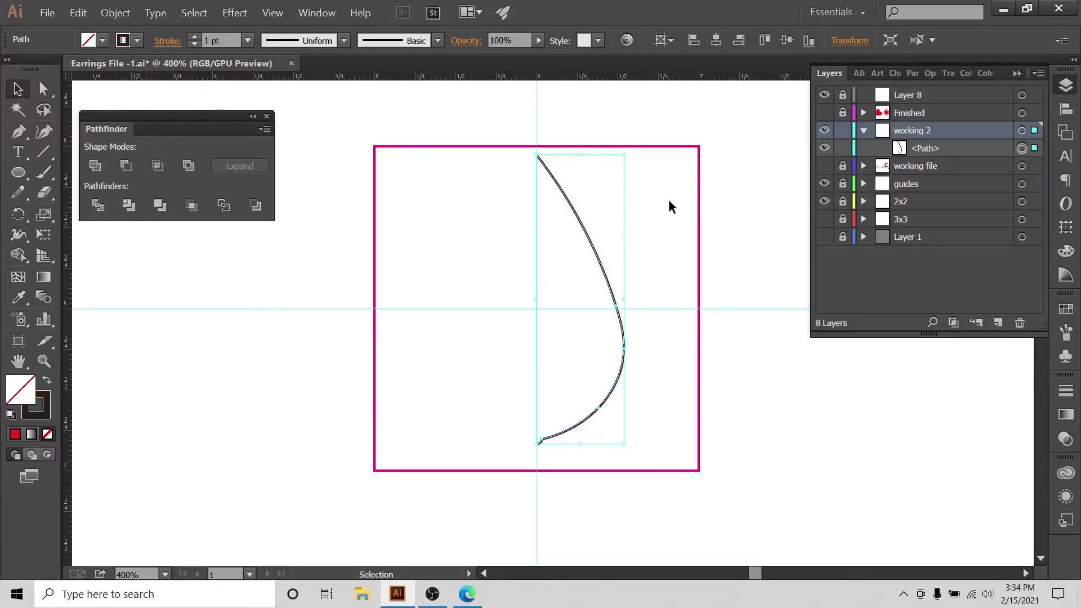
# - Delete the half-teardrop pencil path from the working 2 layer
pyautogui.click(568, 308)
pyautogui.moveTo(463, 268); pyautogui.dragTo(677, 453)
pyautogui.press('Delete')
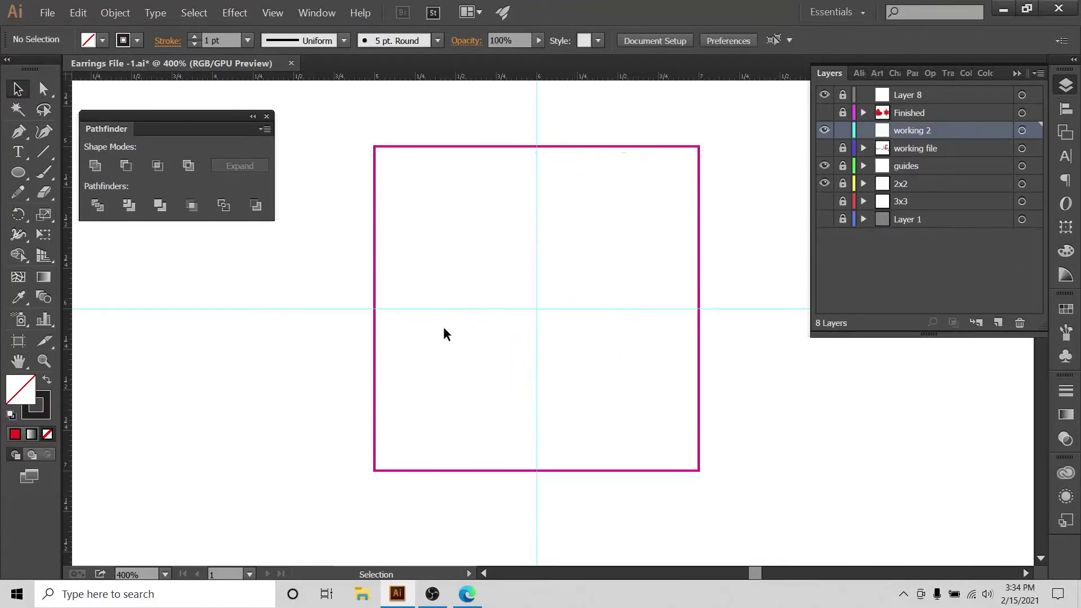
# - Draw a half teardrop with the Pencil tool from the square's top centre, curving right and back to the vertical guide, and select it
pyautogui.click(18, 192)
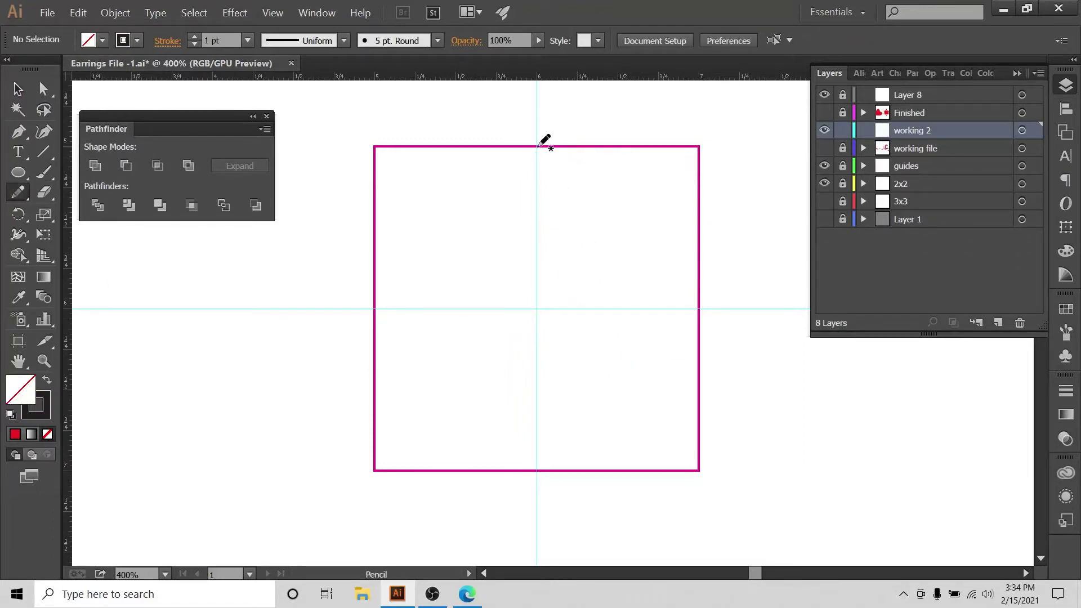
pyautogui.moveTo(541, 143)
pyautogui.mouseDown()
pyautogui.moveTo(622, 296)
pyautogui.moveTo(630, 355)
pyautogui.moveTo(619, 384)
pyautogui.mouseUp()
pyautogui.moveTo(558, 432); pyautogui.dragTo(536, 438)
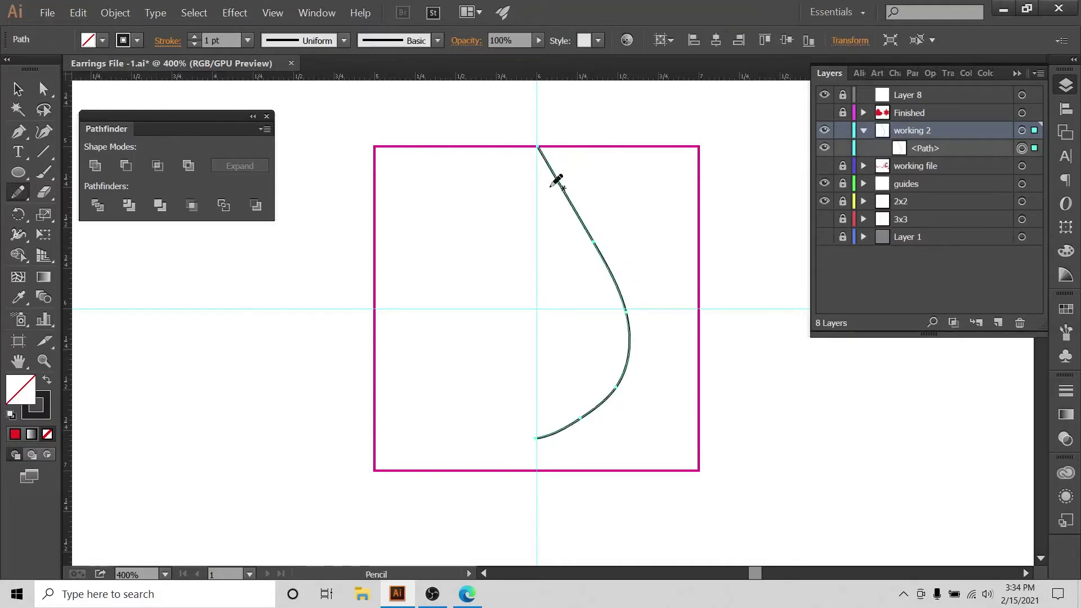
pyautogui.click(18, 88)
pyautogui.moveTo(471, 201); pyautogui.dragTo(665, 440)
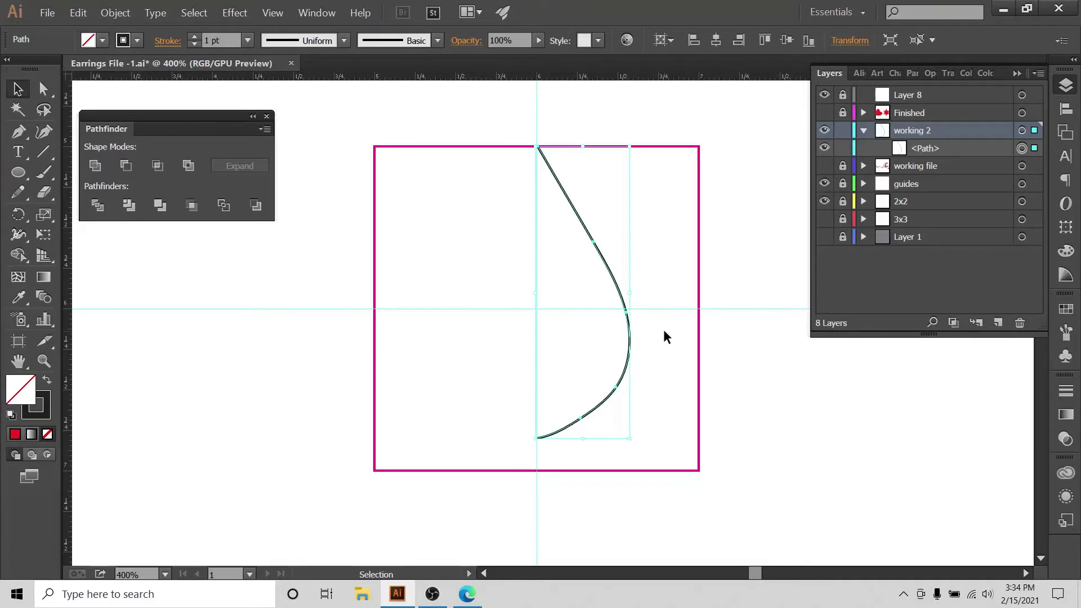
# - Examine the half-teardrop curve up close for smoothness and check how its ends meet the vertical guide
pyautogui.hotkey('ctrl', '+')
pyautogui.hotkey('ctrl', '+')
pyautogui.scroll(3, 663, 329)
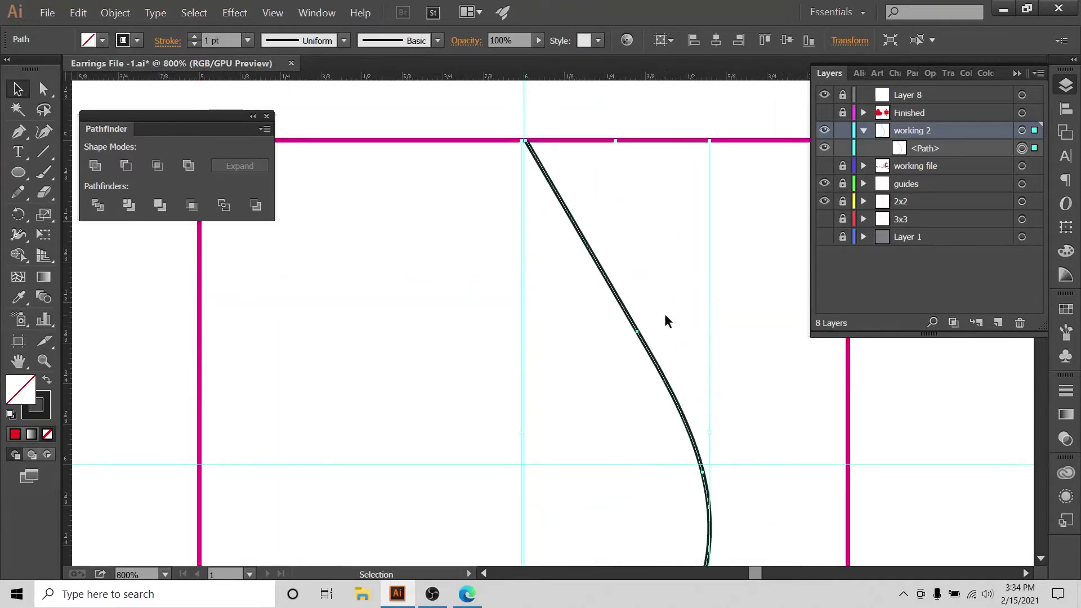
pyautogui.scroll(-1, 562, 225)
pyautogui.scroll(-5, 664, 357)
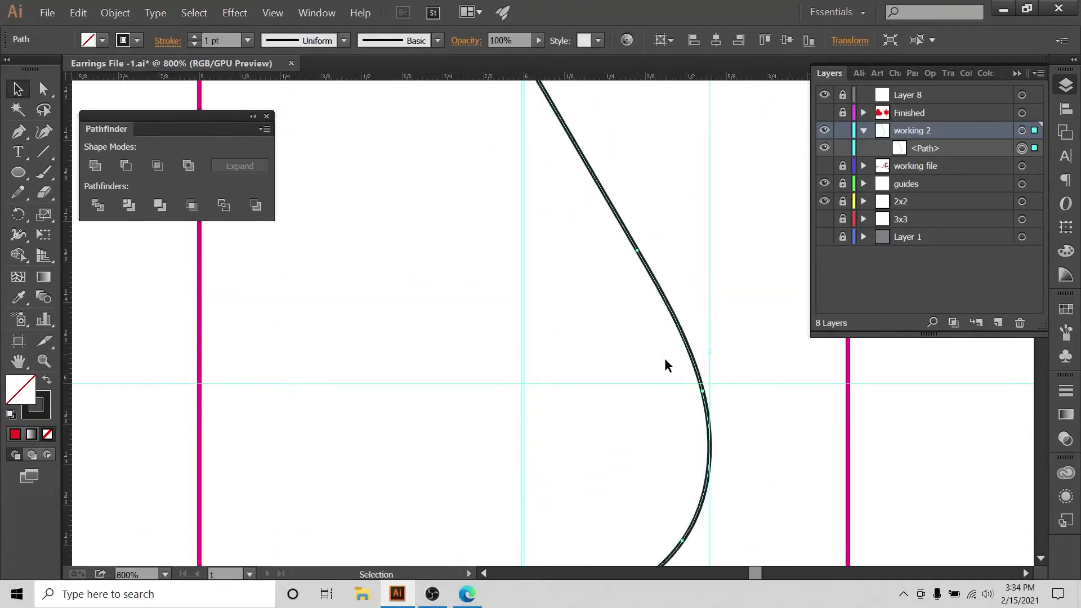
pyautogui.scroll(2, 621, 472)
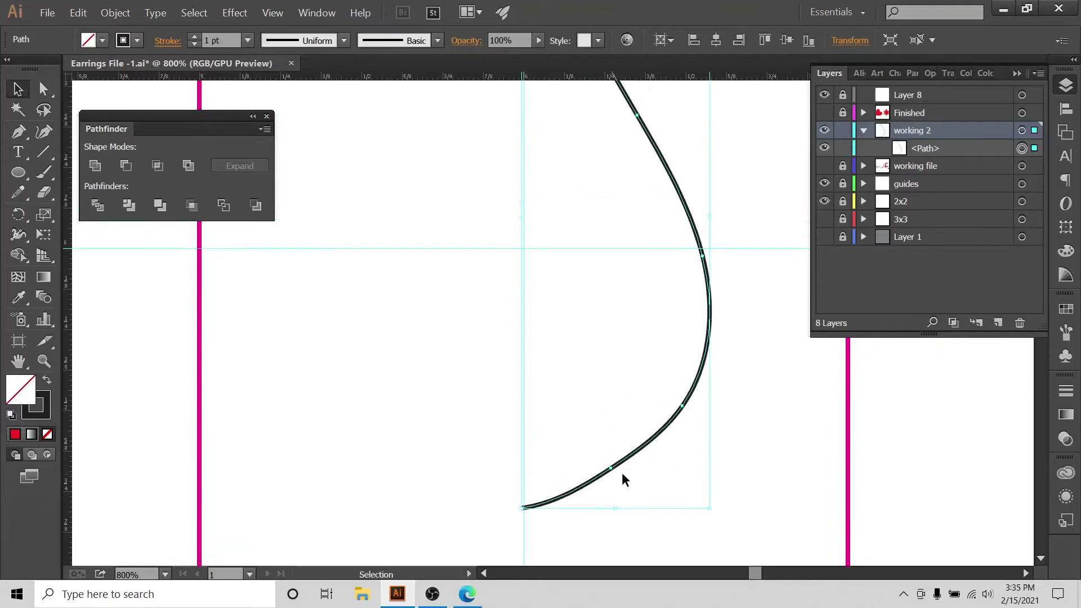
pyautogui.hotkey('ctrl', '-')
pyautogui.press('v')
pyautogui.scroll(1, 583, 481)
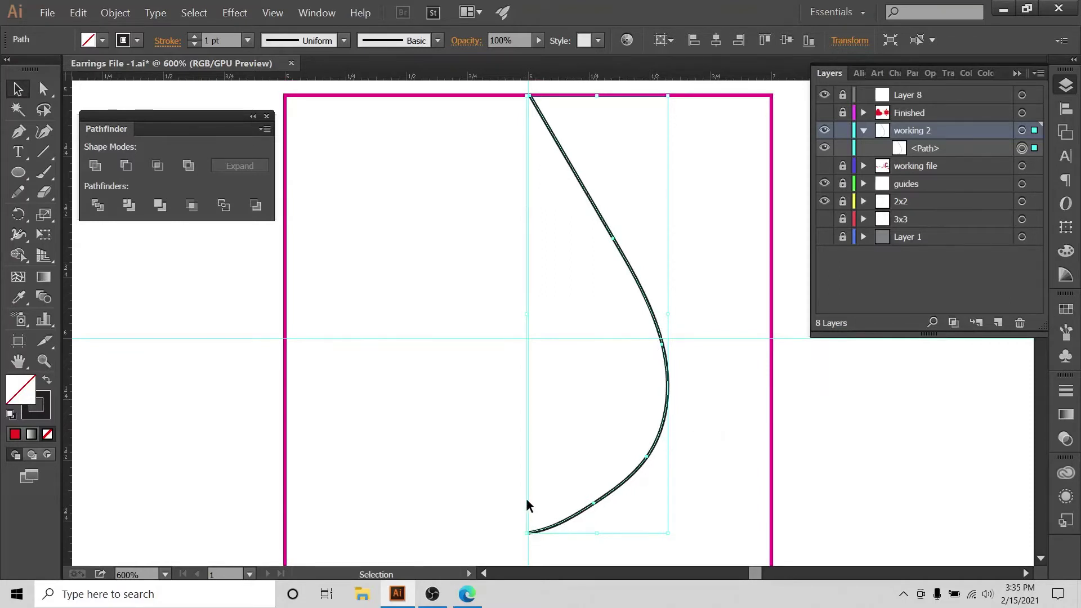
pyautogui.click(335, 310)
pyautogui.click(621, 252)
pyautogui.click(700, 229)
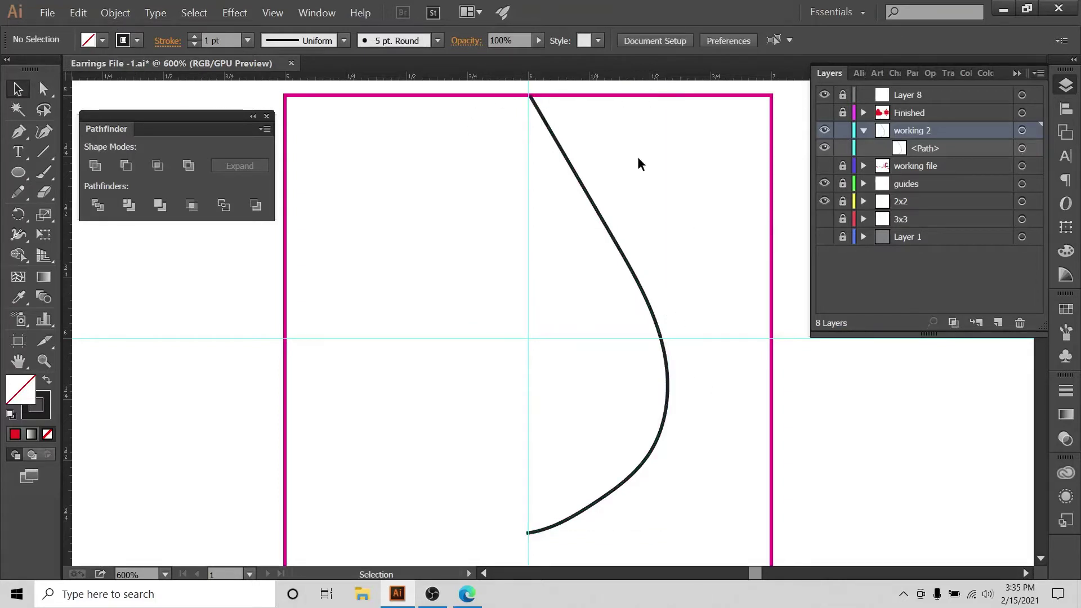
# - Simplify the half-teardrop path with 50% curve precision and a 0° angle threshold
pyautogui.moveTo(623, 145); pyautogui.dragTo(487, 364)
pyautogui.click(111, 16)
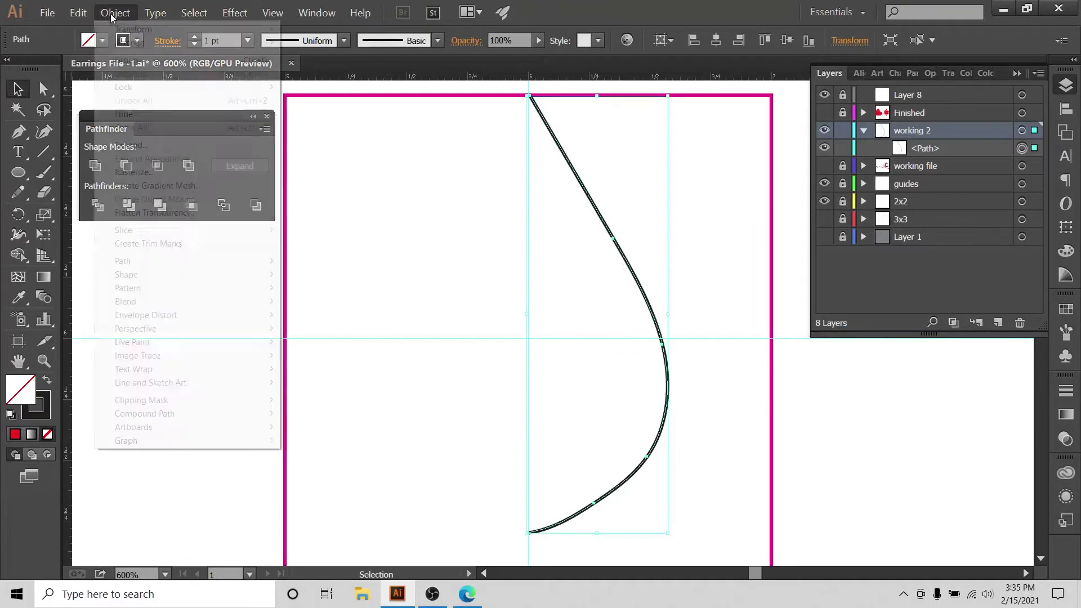
pyautogui.click(667, 282)
pyautogui.moveTo(700, 237); pyautogui.dragTo(518, 404)
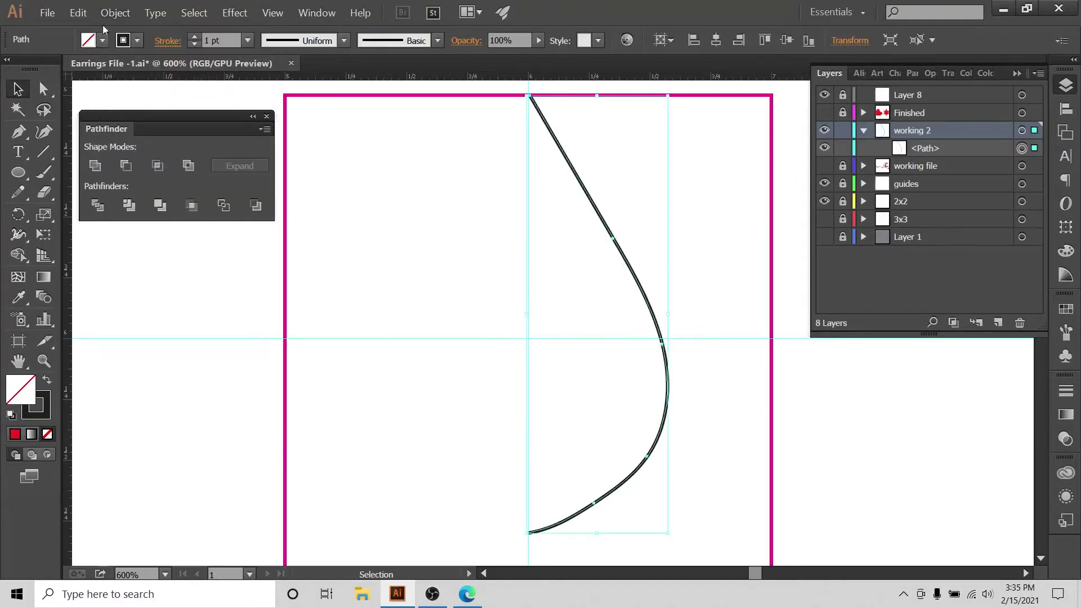
pyautogui.click(115, 12)
pyautogui.moveTo(135, 260)
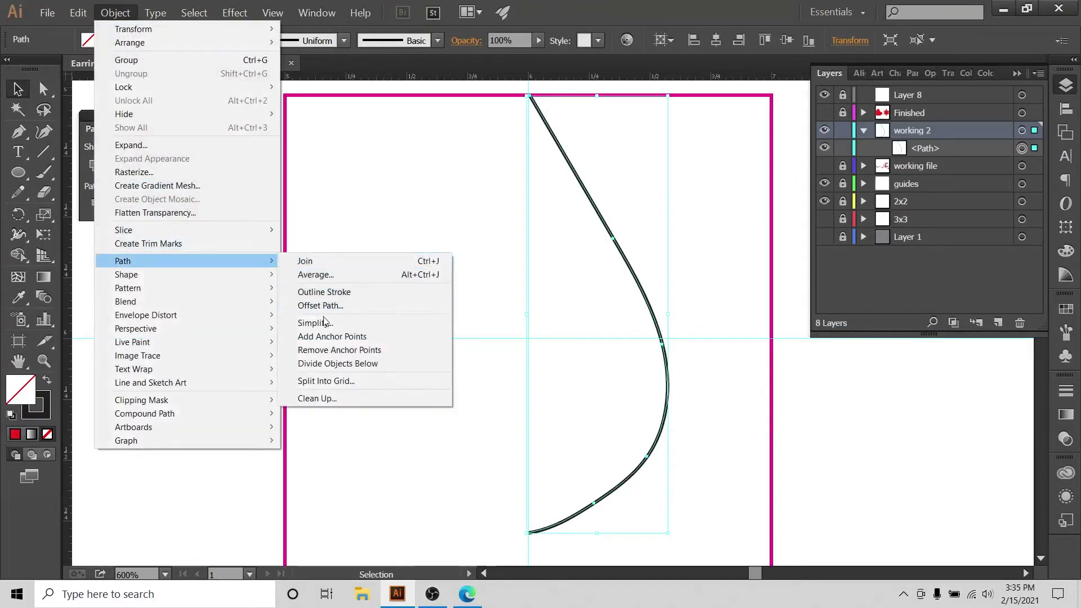
pyautogui.click(315, 322)
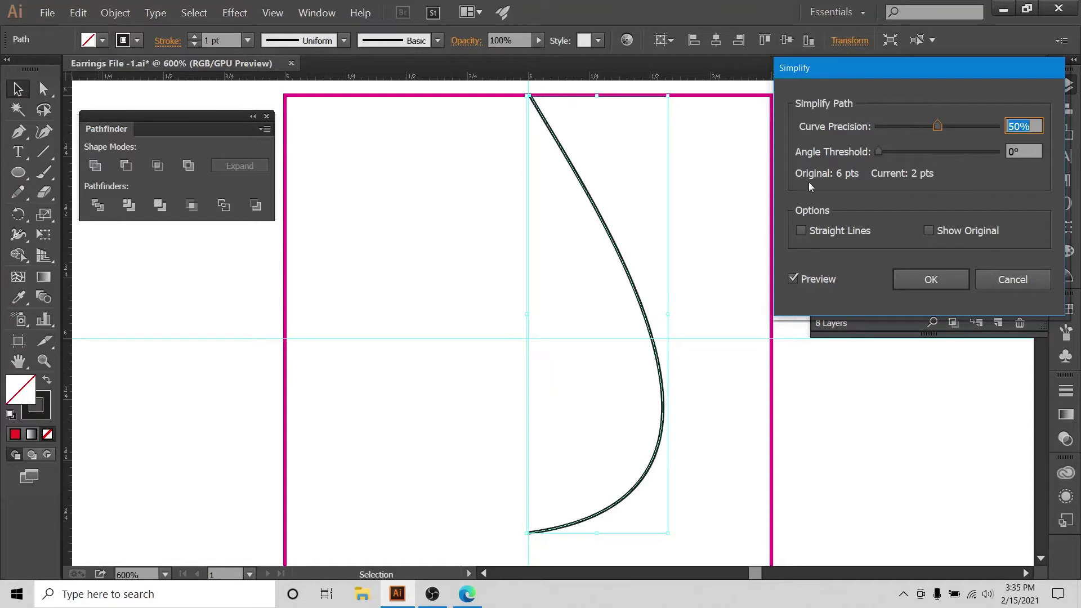
pyautogui.click(930, 280)
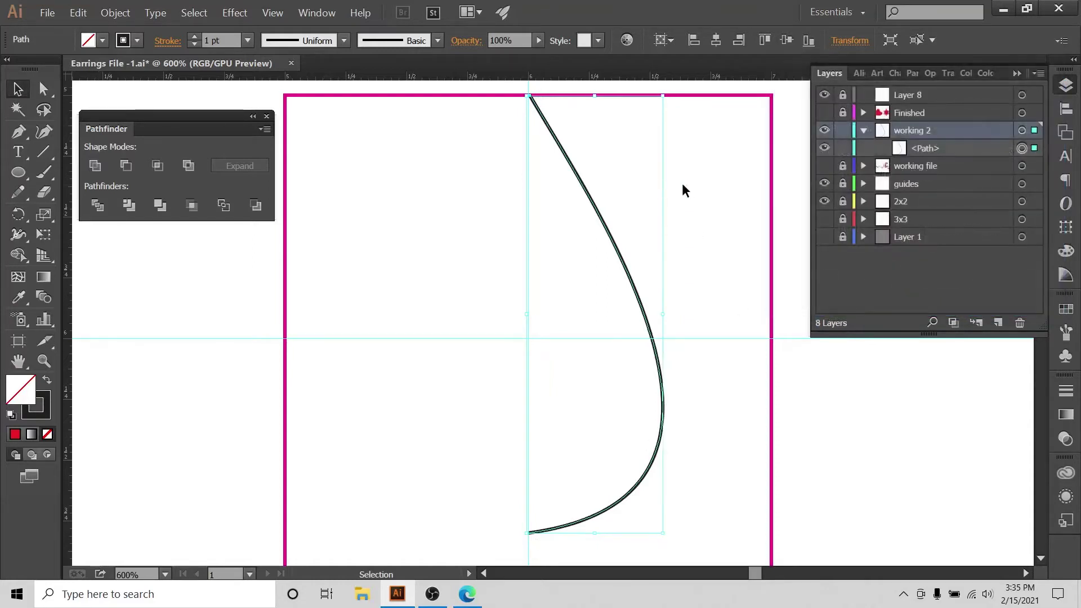
pyautogui.click(703, 182)
pyautogui.press('a')
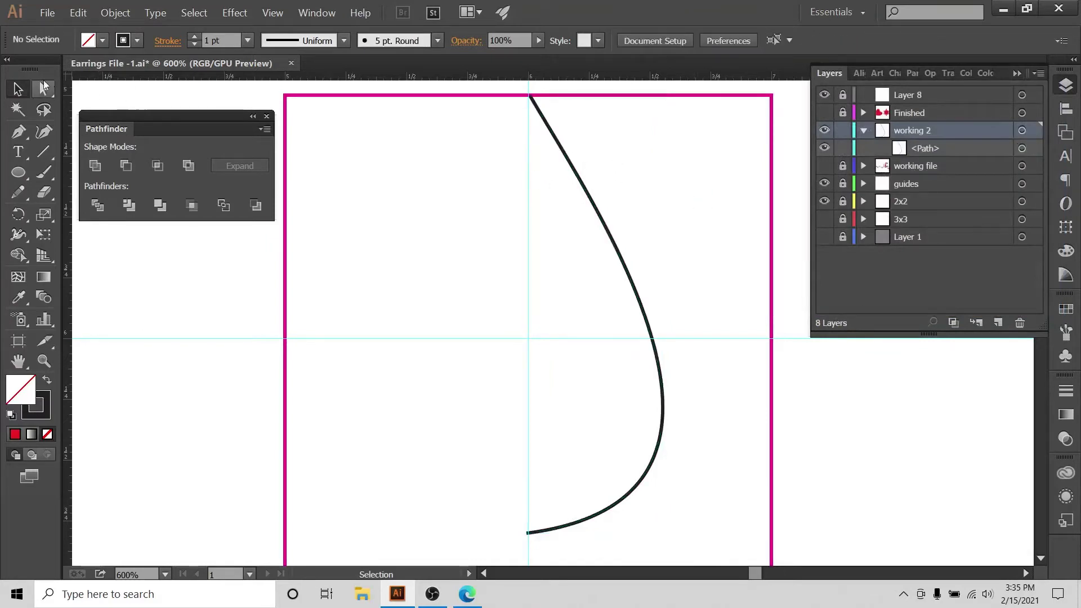
pyautogui.click(531, 97)
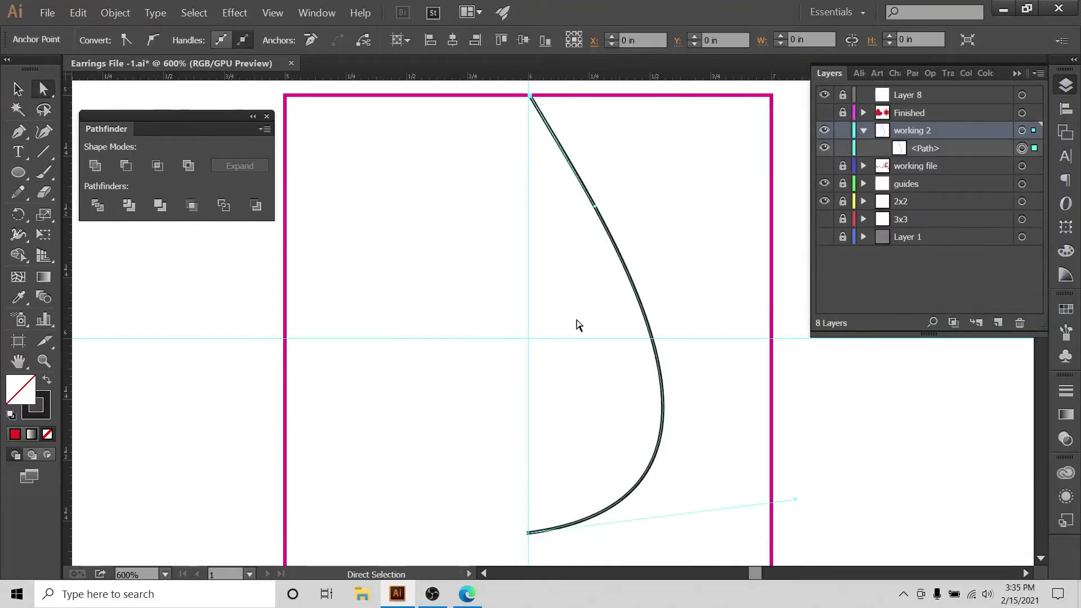
pyautogui.click(525, 533)
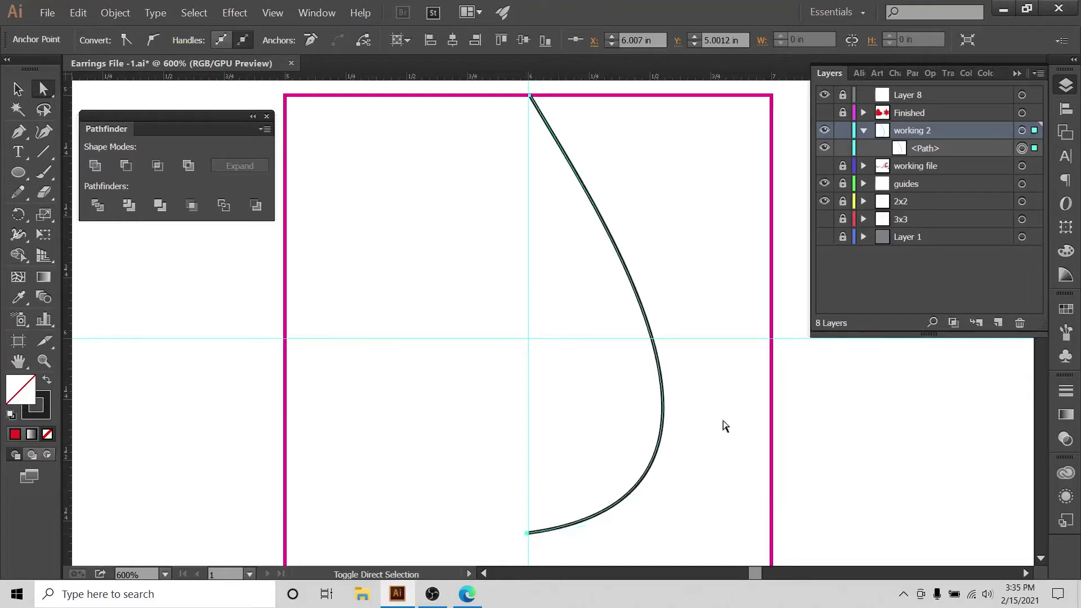
pyautogui.click(1065, 109)
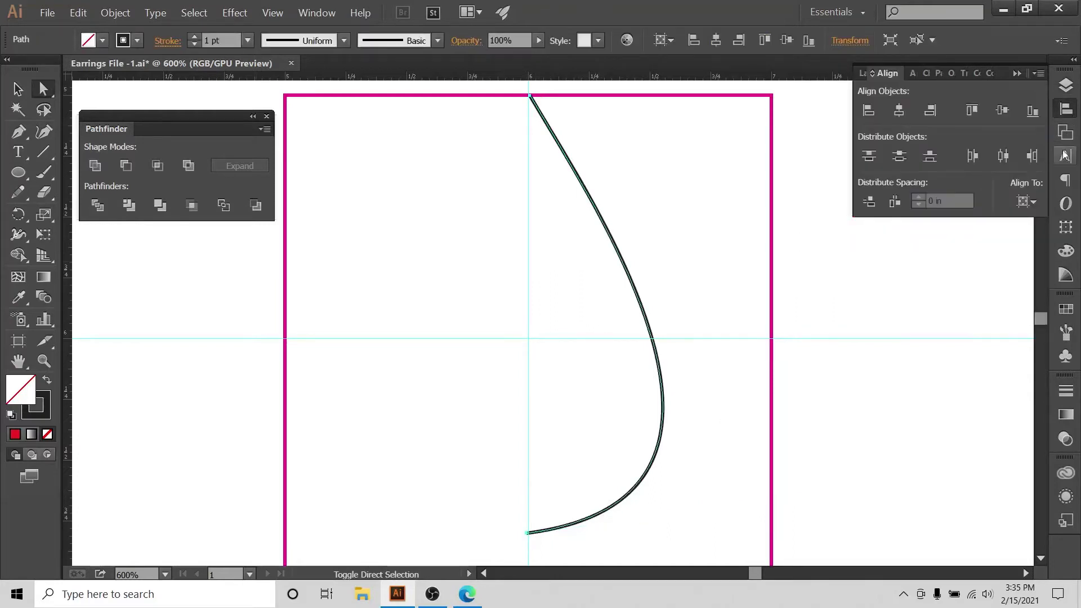
pyautogui.click(1034, 201)
pyautogui.press('Escape')
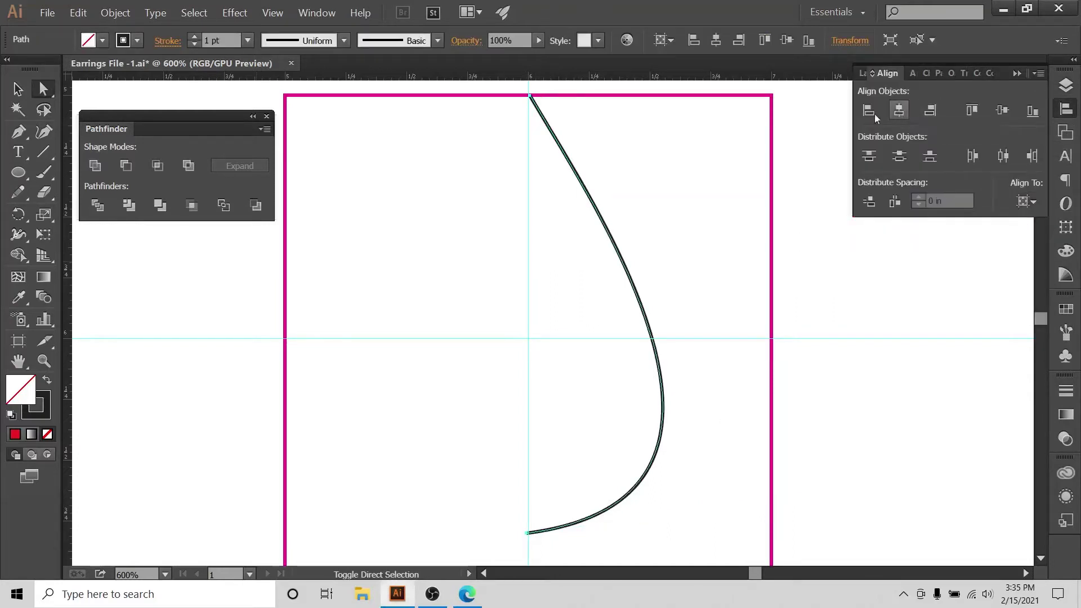
pyautogui.click(18, 88)
pyautogui.click(350, 225)
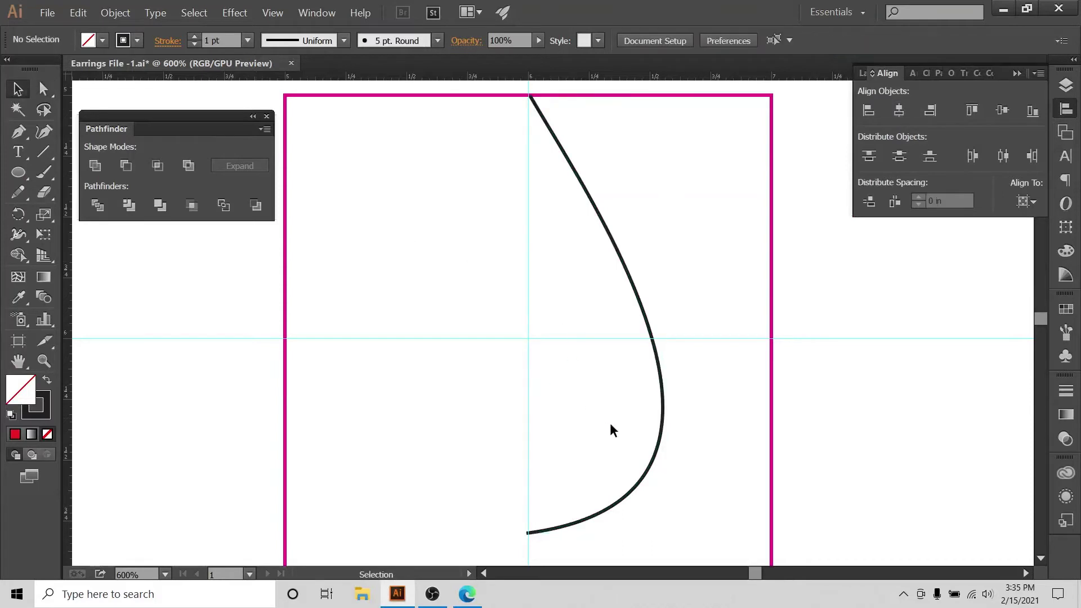
# - Create a mirrored copy of the half-teardrop path by reflecting it across the vertical axis
pyautogui.moveTo(630, 297); pyautogui.dragTo(726, 427)
pyautogui.hotkey('ctrl', '-')
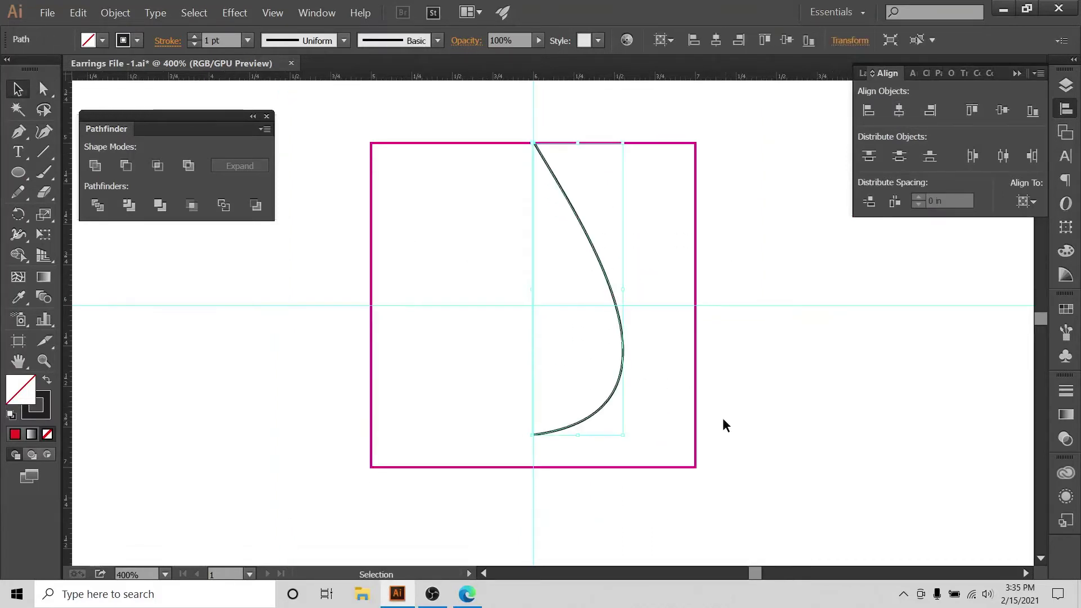
pyautogui.rightClick(610, 285)
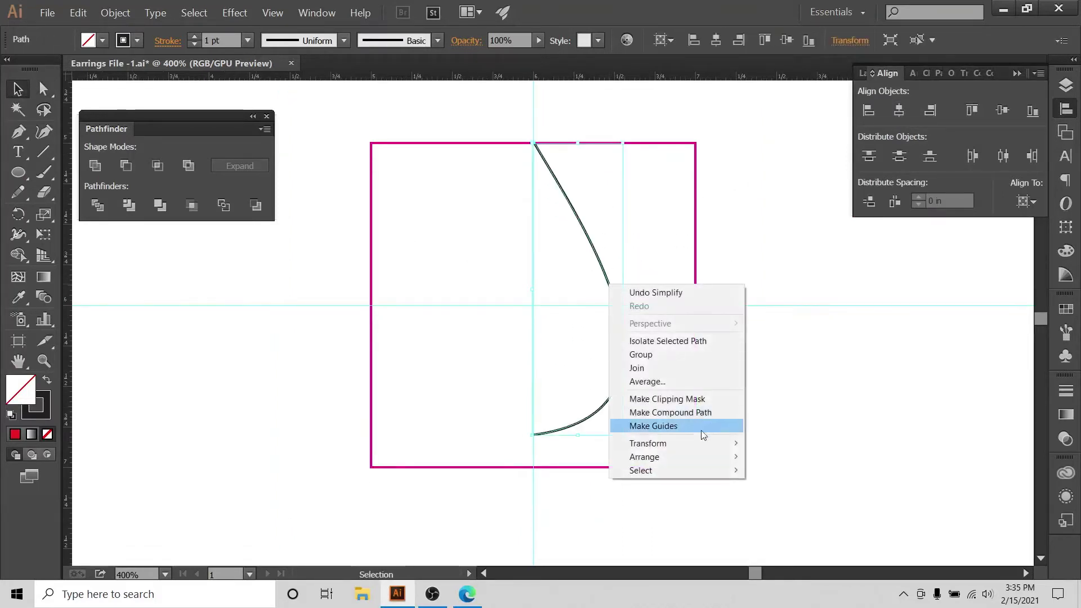
pyautogui.moveTo(700, 442)
pyautogui.click(797, 487)
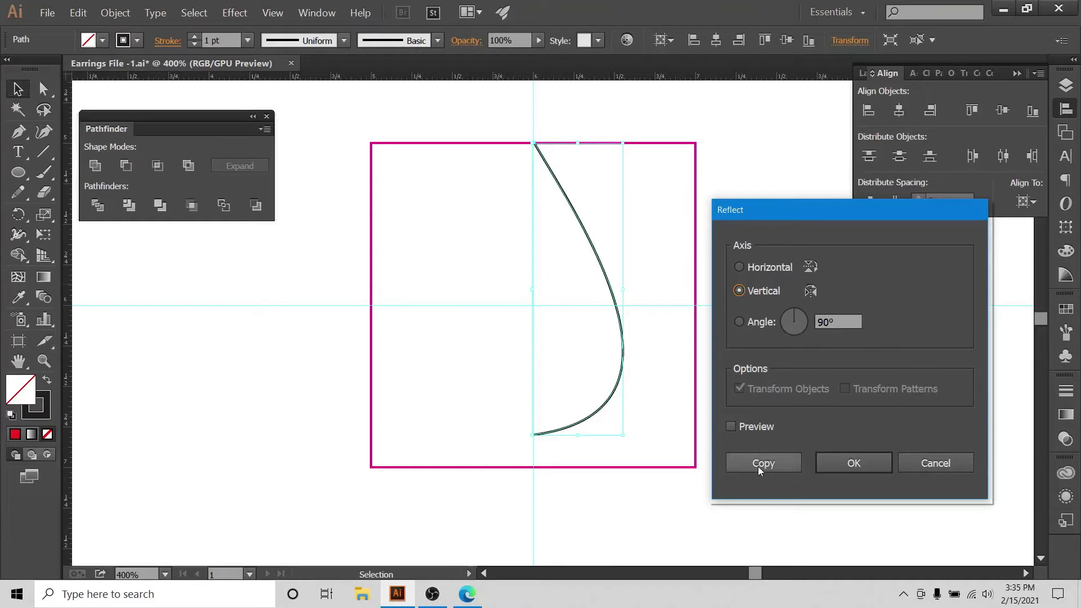
pyautogui.click(758, 466)
# - Move the mirrored half left until its ends meet the original half at the vertical guide, forming a full teardrop
pyautogui.press('Left')
pyautogui.press('Left')
pyautogui.press('Left')
pyautogui.press('Left')
pyautogui.press('Left')
pyautogui.press('Left')
pyautogui.press('Left')
pyautogui.press('Left')
pyautogui.press('Left')
pyautogui.press('Left')
pyautogui.press('Left')
pyautogui.press('Left')
pyautogui.press('Left')
pyautogui.press('Left')
pyautogui.press('Left')
pyautogui.press('Left')
pyautogui.press('Left')
pyautogui.press('Left')
pyautogui.press('Left')
pyautogui.press('Left')
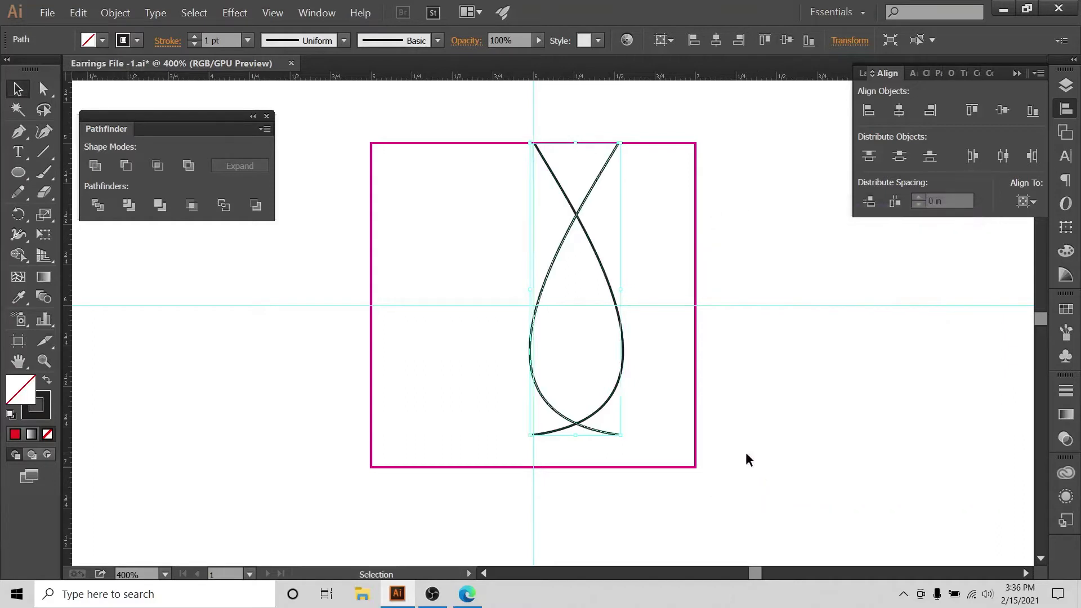
pyautogui.press('Left')
pyautogui.press('Left')
pyautogui.press('Left')
pyautogui.press('Left')
pyautogui.press('Left')
pyautogui.press('Left')
pyautogui.press('Left')
pyautogui.press('Left')
pyautogui.press('Left')
pyautogui.press('Left')
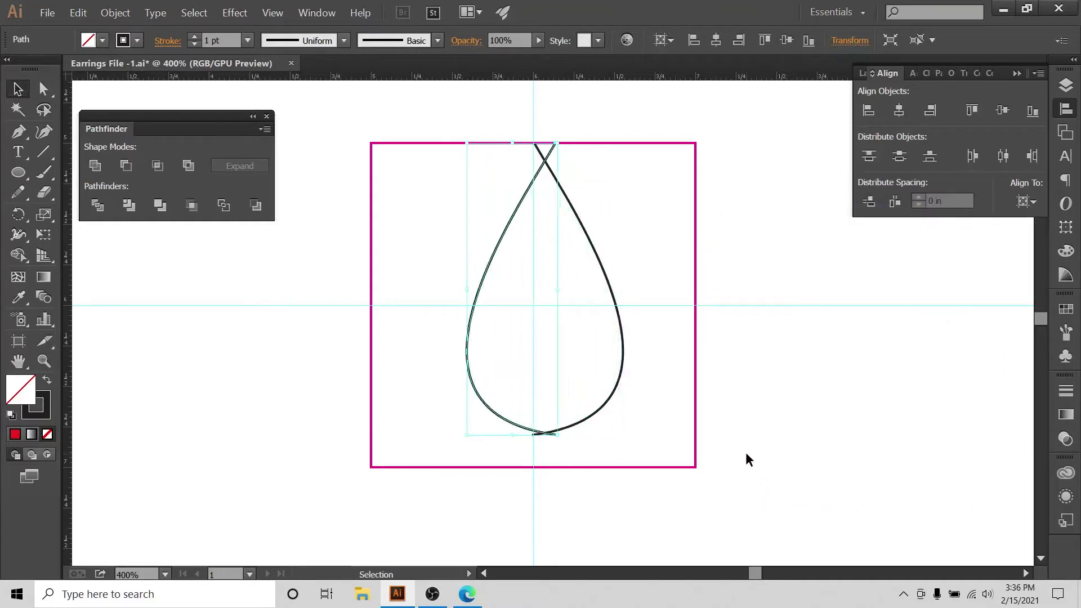
pyautogui.press('Right')
pyautogui.press('Right')
pyautogui.press('Right')
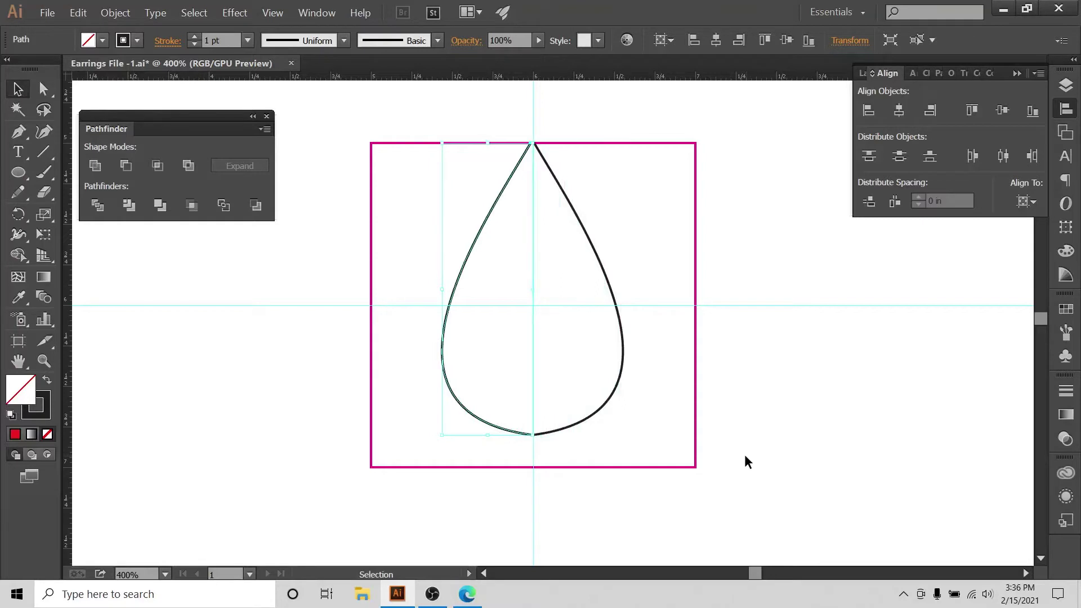
# - Move both teardrop halves down together so the tip sits slightly below the square's top edge
pyautogui.click(721, 457)
pyautogui.moveTo(633, 181); pyautogui.dragTo(336, 371)
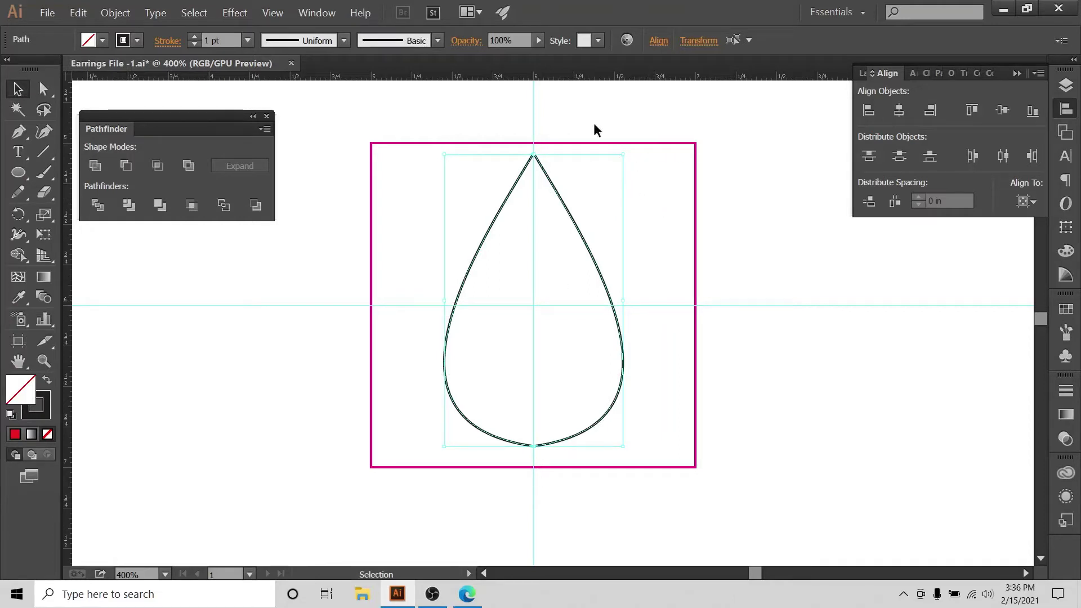
pyautogui.moveTo(736, 120); pyautogui.dragTo(695, 194)
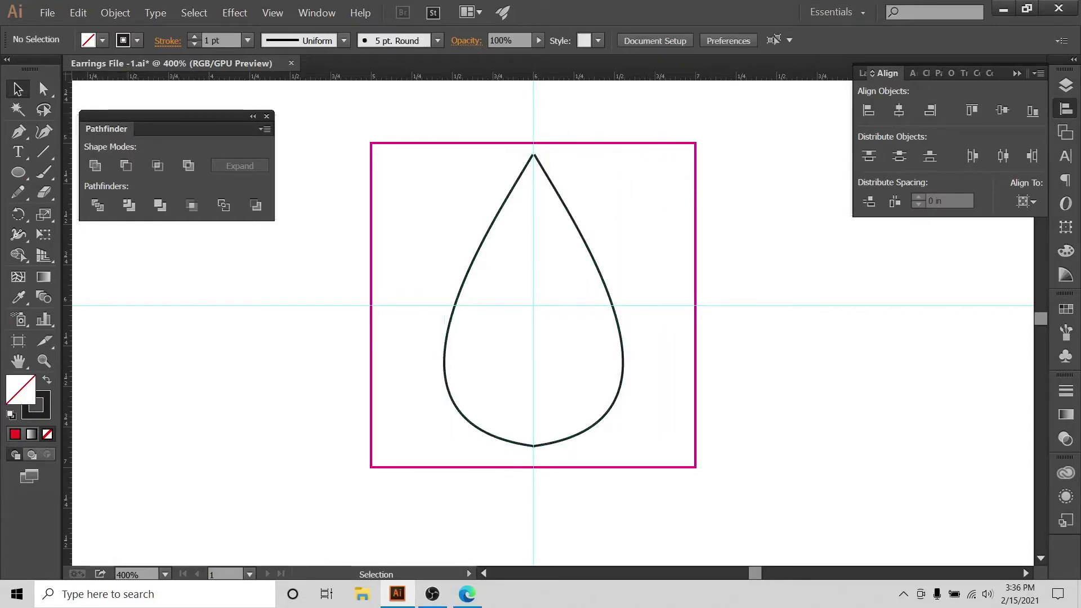
# - Hide the 2x2 and guides layers
pyautogui.click(1065, 85)
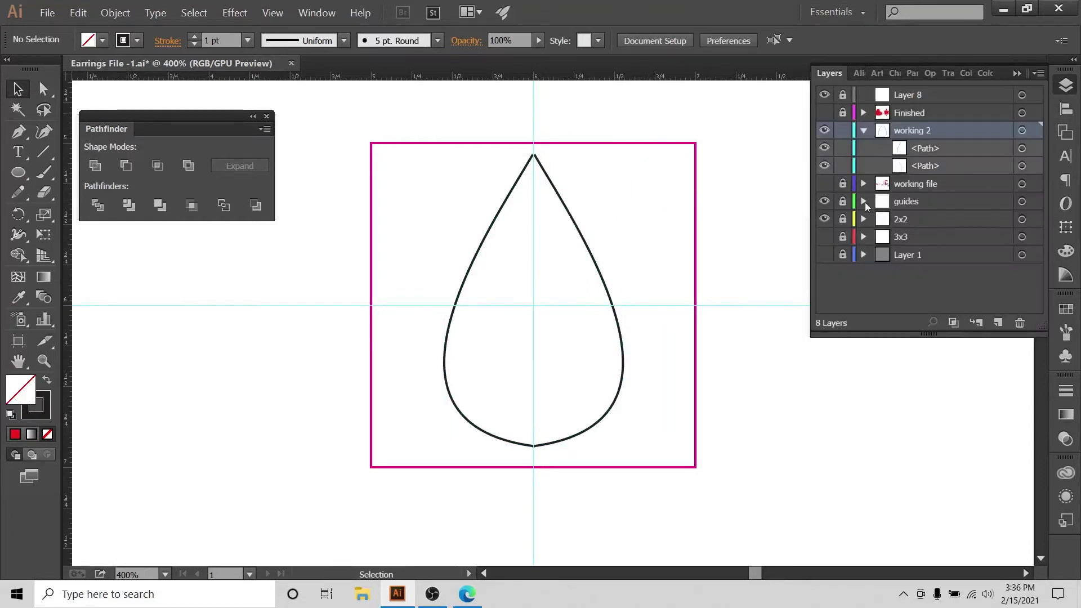
pyautogui.click(824, 220)
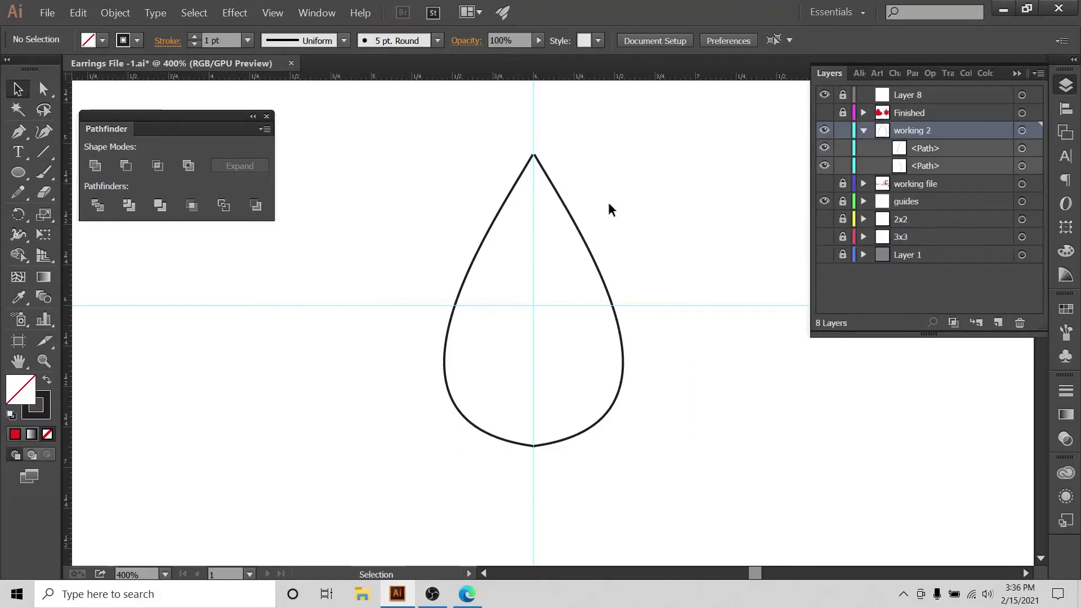
pyautogui.click(823, 206)
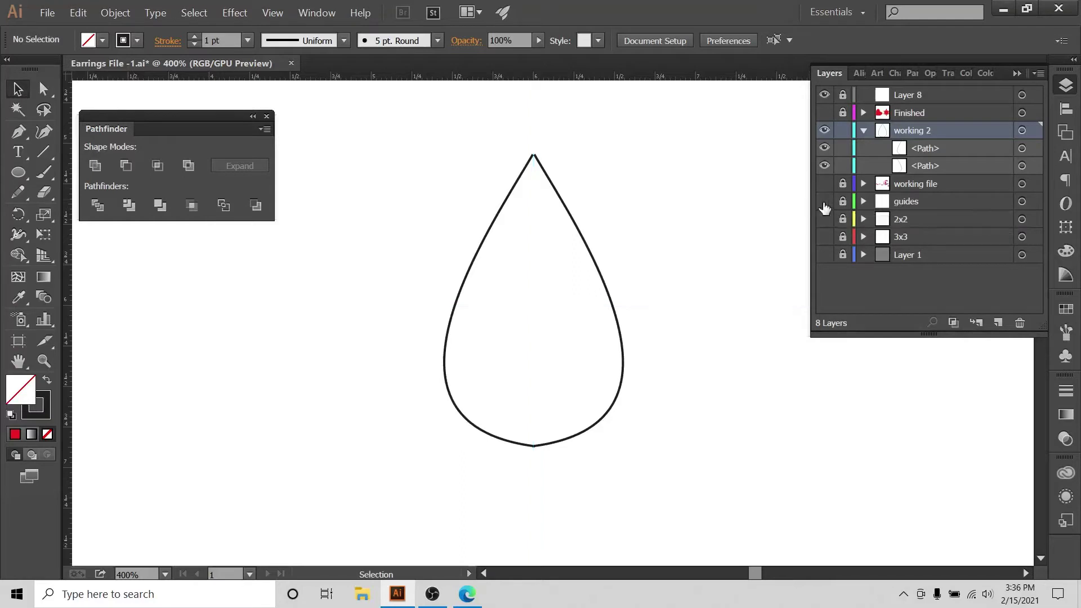
# - Nudge the left teardrop half slightly left to leave small gaps between the ends of the two halves
pyautogui.hotkey('ctrl', '=')
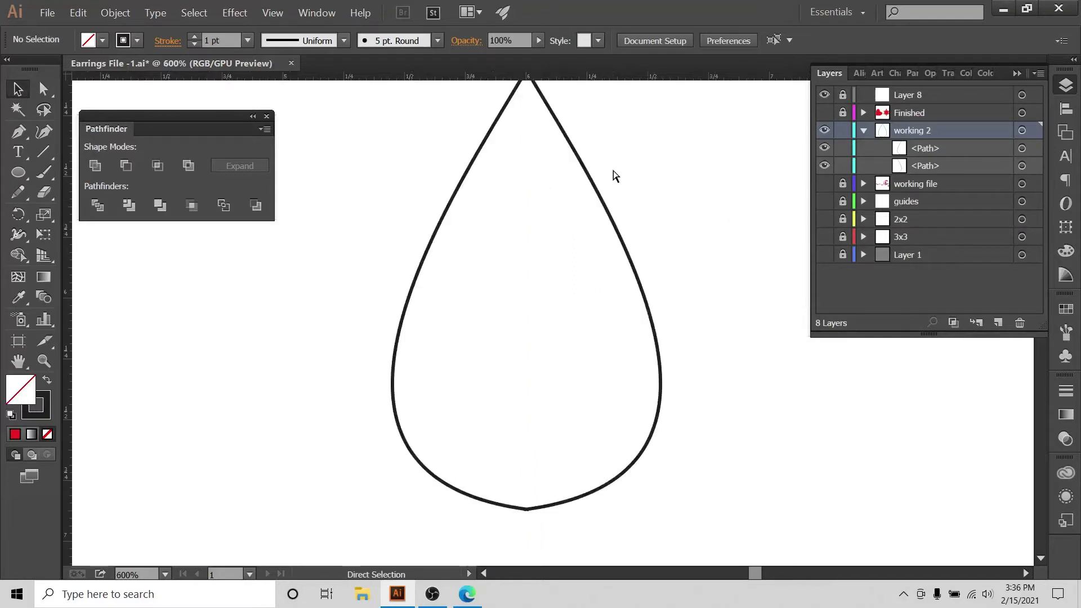
pyautogui.scroll(1, 620, 197)
pyautogui.scroll(-1, 653, 212)
pyautogui.moveTo(463, 158); pyautogui.dragTo(411, 228)
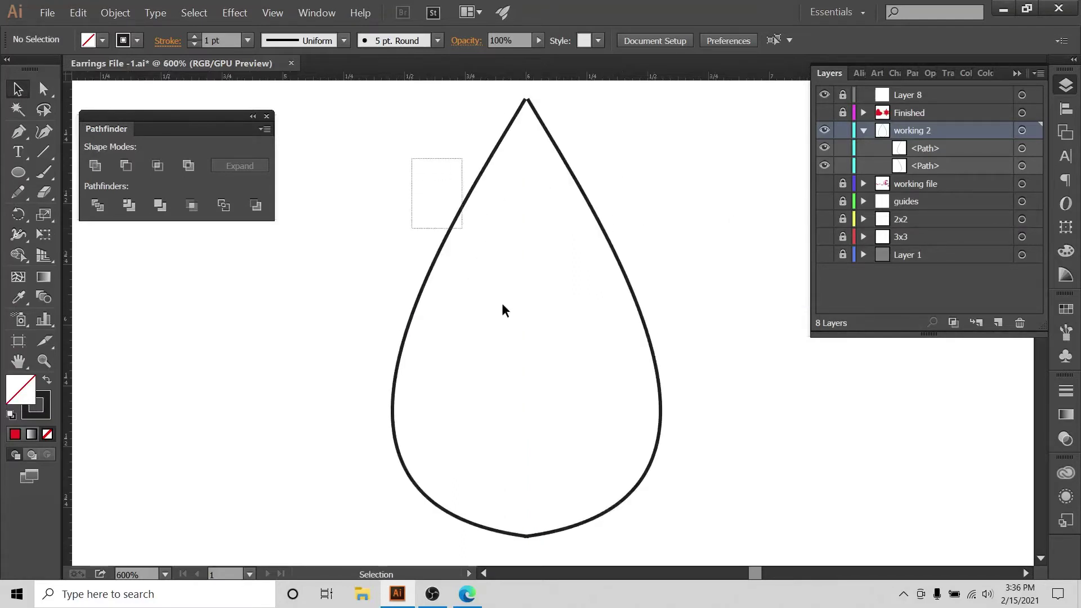
pyautogui.press('Left')
pyautogui.press('Left')
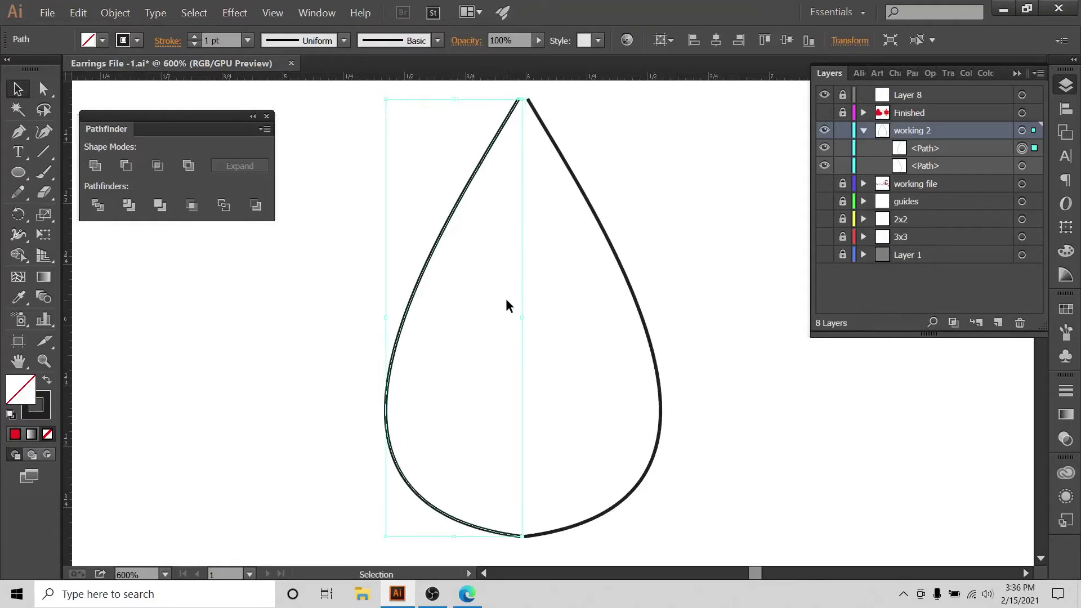
# - Check the two teardrop halves individually to see that they are separate paths
pyautogui.click(665, 252)
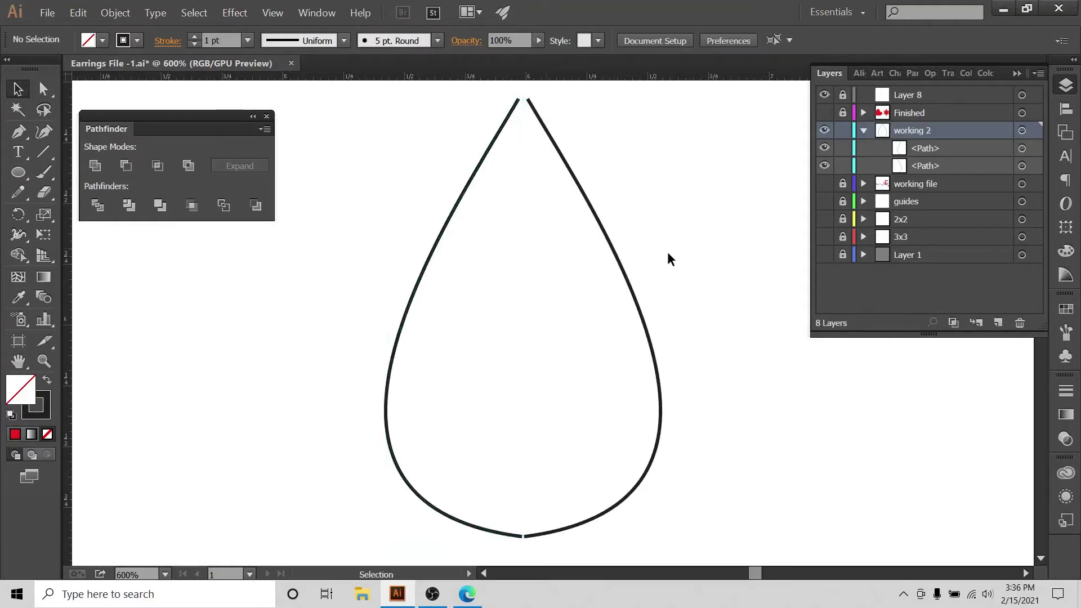
pyautogui.click(516, 216)
pyautogui.moveTo(629, 169)
pyautogui.mouseDown()
pyautogui.moveTo(577, 308)
pyautogui.moveTo(562, 298)
pyautogui.mouseUp()
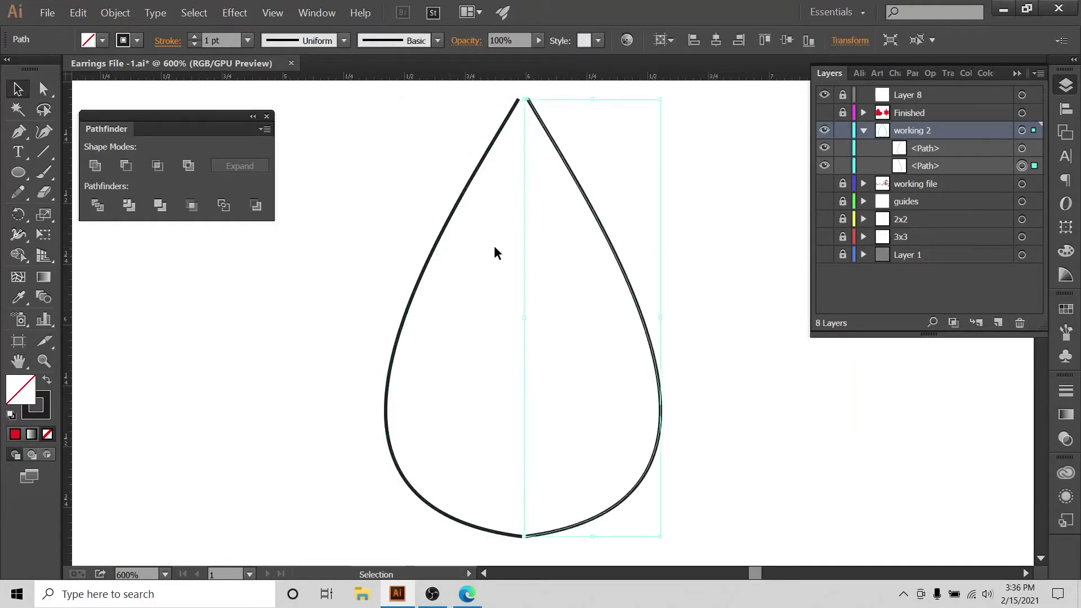
pyautogui.moveTo(471, 242); pyautogui.dragTo(481, 254)
pyautogui.click(297, 324)
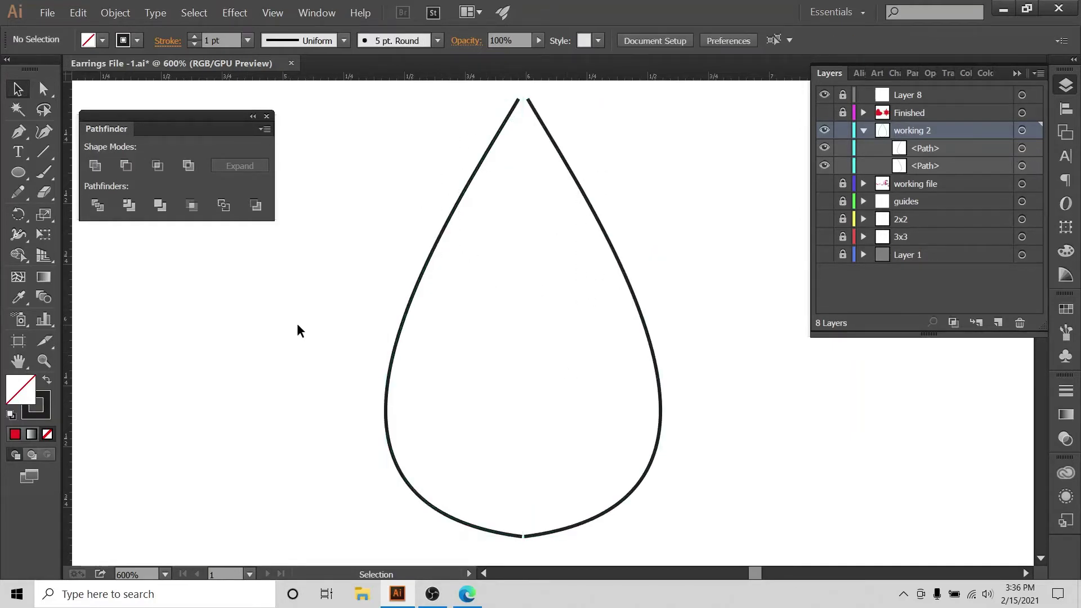
# - Join the upper end points of the two halves into a pointed tip with the Join tool
pyautogui.click(46, 89)
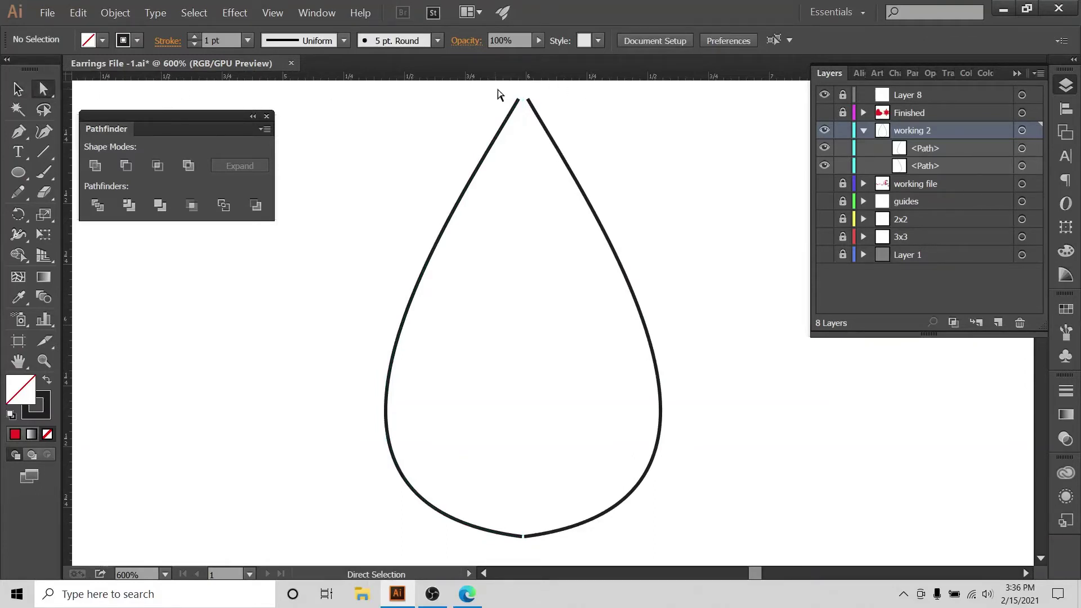
pyautogui.moveTo(499, 90); pyautogui.dragTo(615, 113)
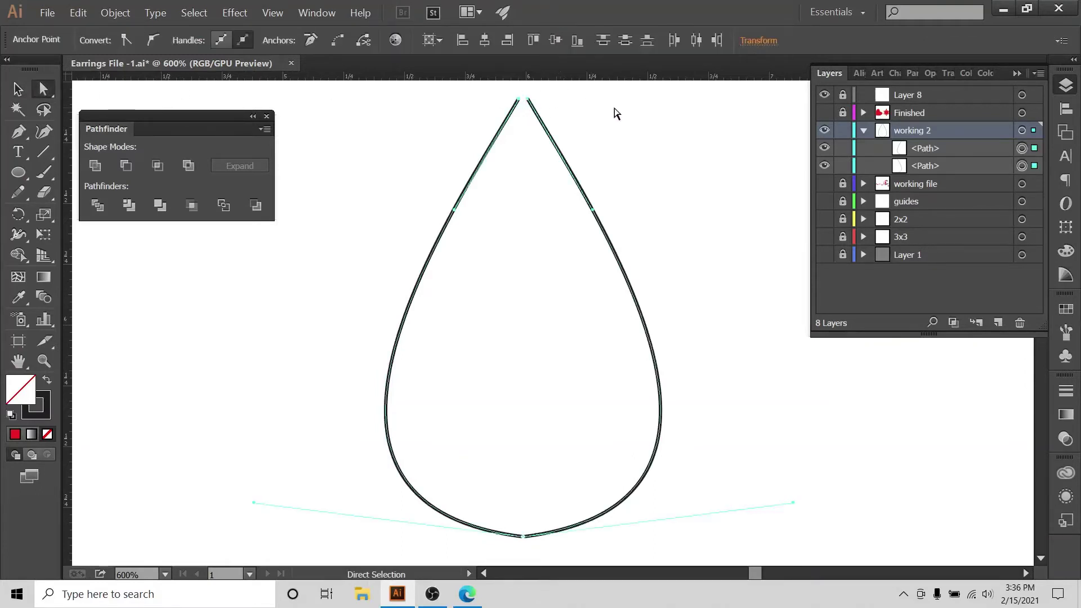
pyautogui.click(18, 191)
pyautogui.click(120, 249)
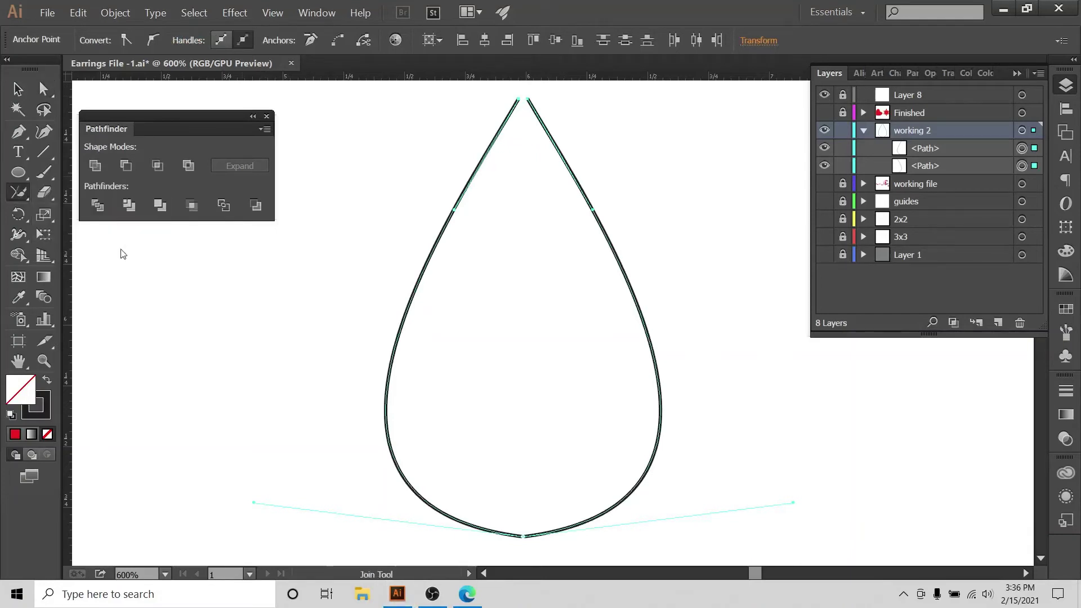
pyautogui.moveTo(552, 96)
pyautogui.mouseDown()
pyautogui.moveTo(481, 99)
pyautogui.moveTo(527, 97)
pyautogui.mouseUp()
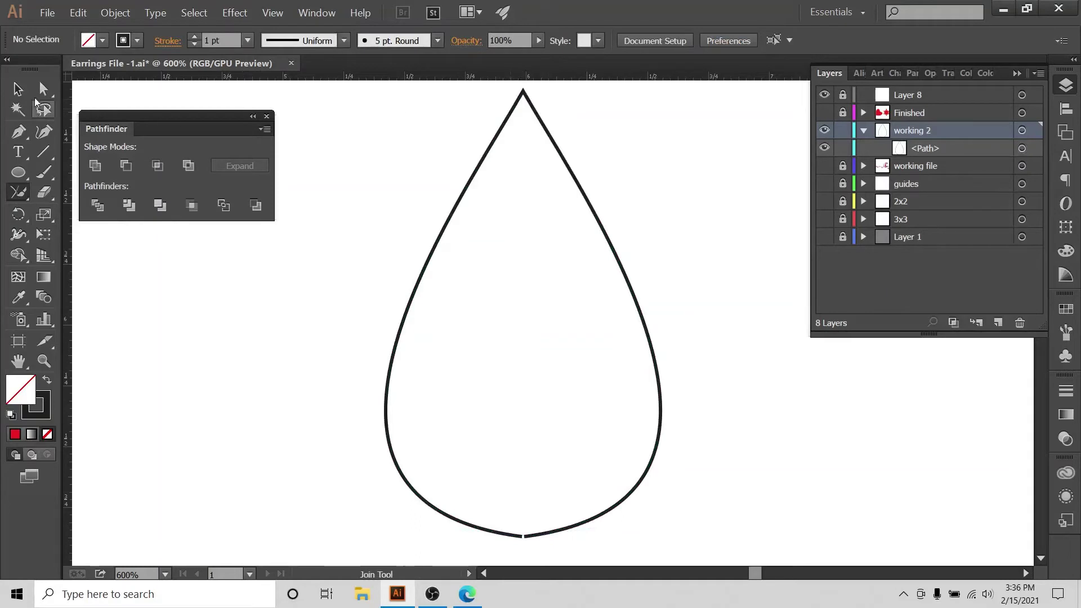
# - Join the lower end points of the teardrop with the Join tool to close the path
pyautogui.press('a')
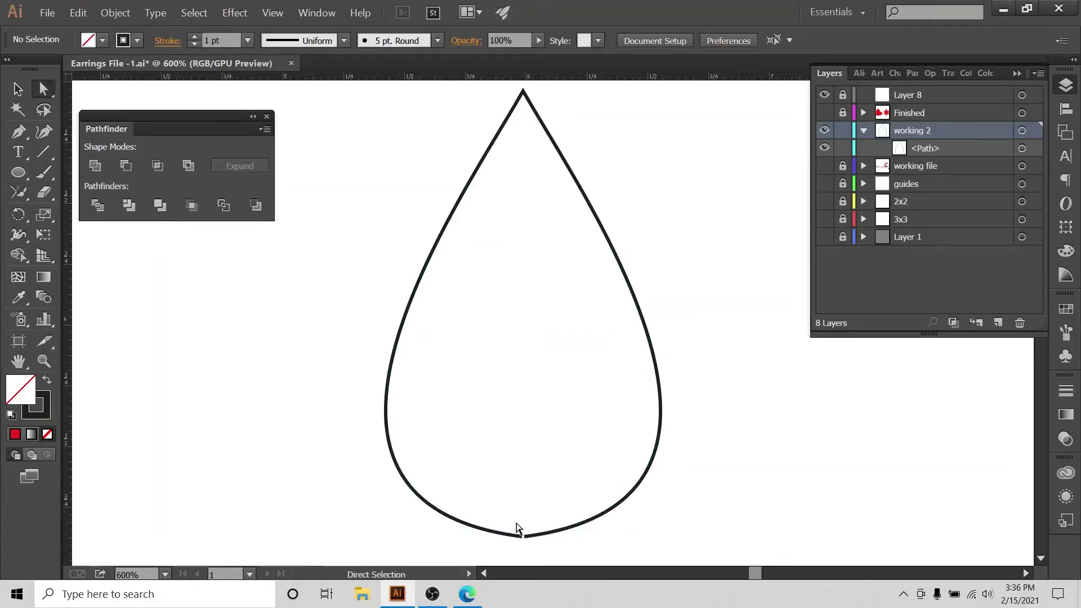
pyautogui.moveTo(516, 523); pyautogui.dragTo(549, 557)
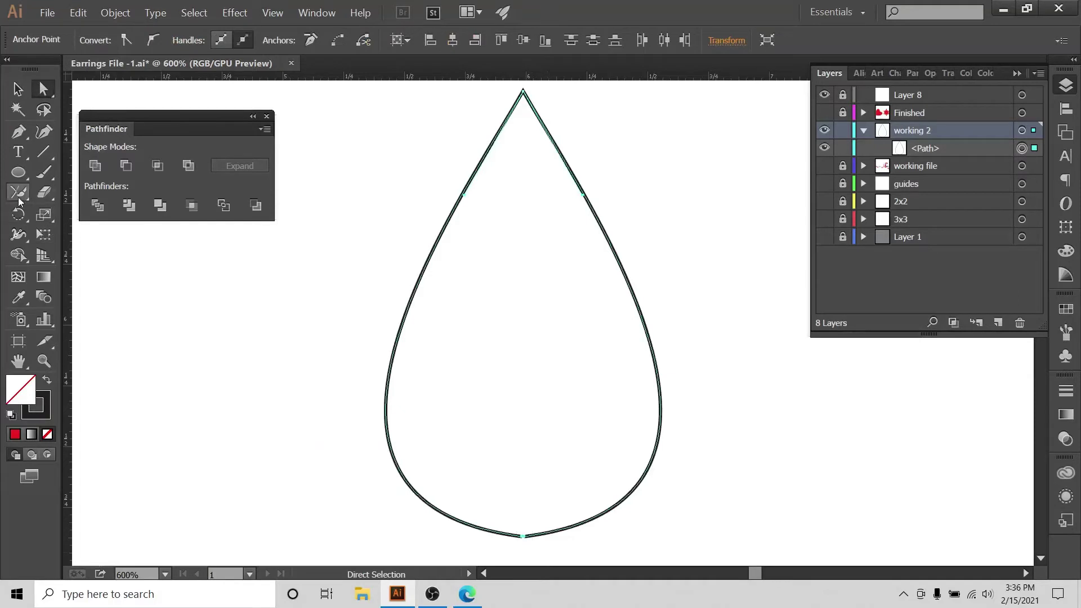
pyautogui.moveTo(19, 197); pyautogui.dragTo(119, 263)
pyautogui.moveTo(507, 538); pyautogui.dragTo(543, 533)
pyautogui.click(17, 88)
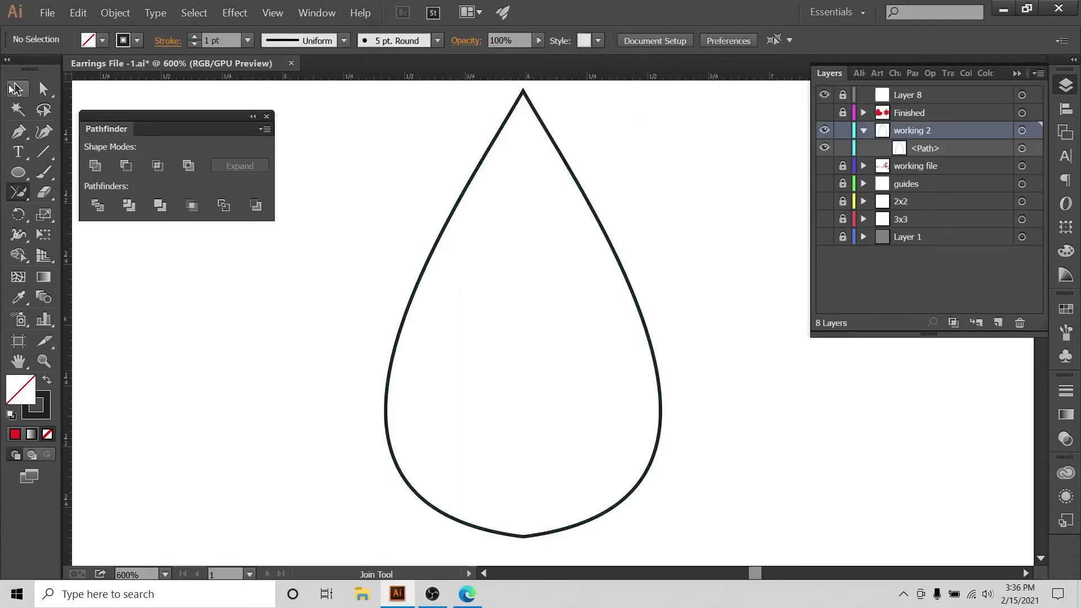
# - Duplicate the closed teardrop outline and set the copy aside to the lower right of the original
pyautogui.hotkey('ctrl', '-')
pyautogui.hotkey('ctrl', '-')
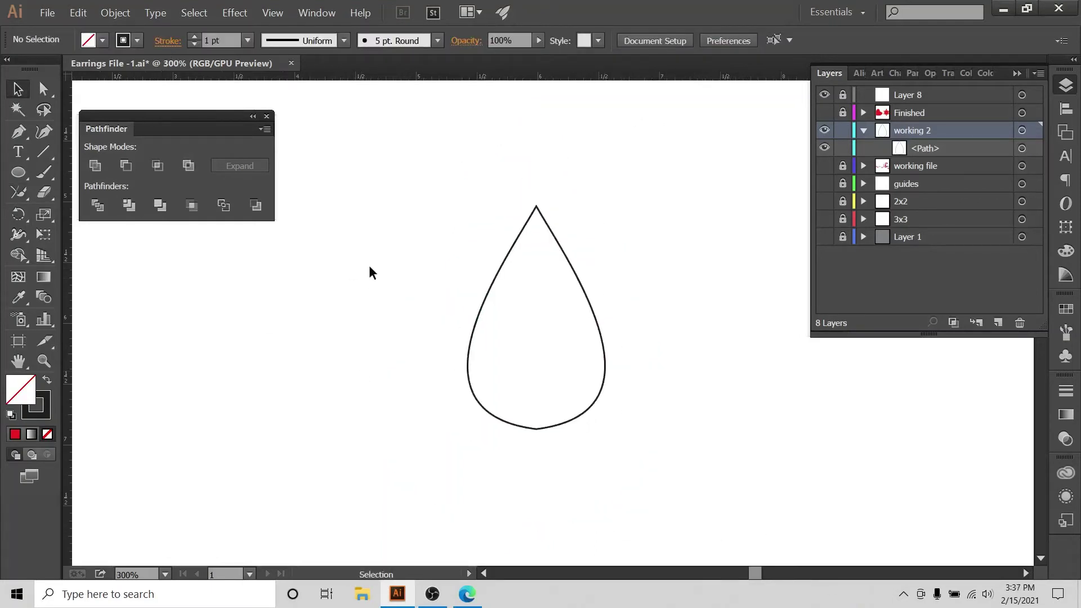
pyautogui.moveTo(381, 263); pyautogui.dragTo(650, 487)
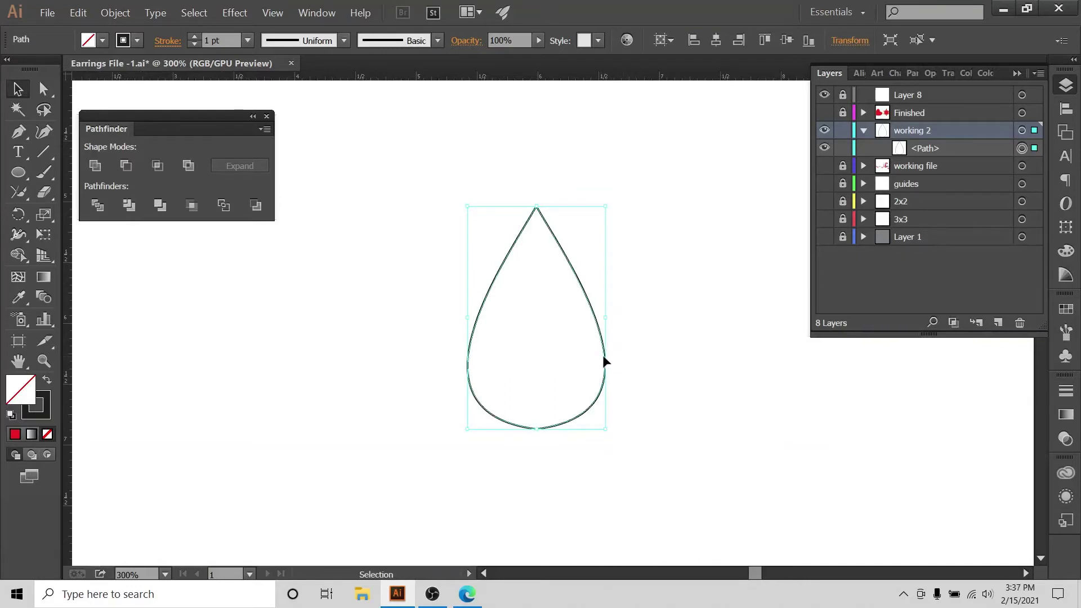
pyautogui.hotkey('ctrl', 'c')
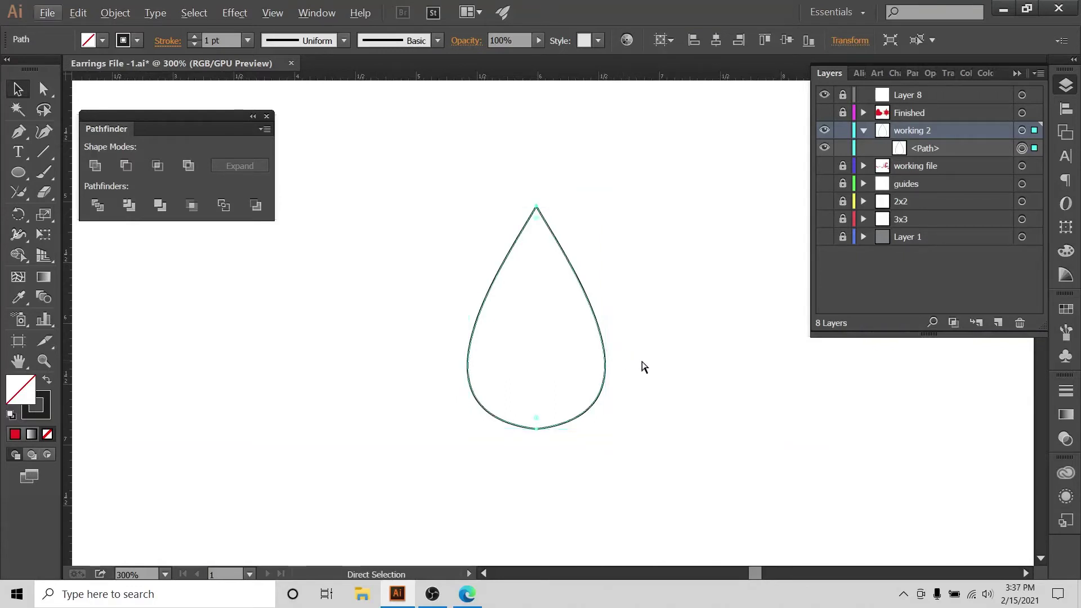
pyautogui.hotkey('ctrl', 'v')
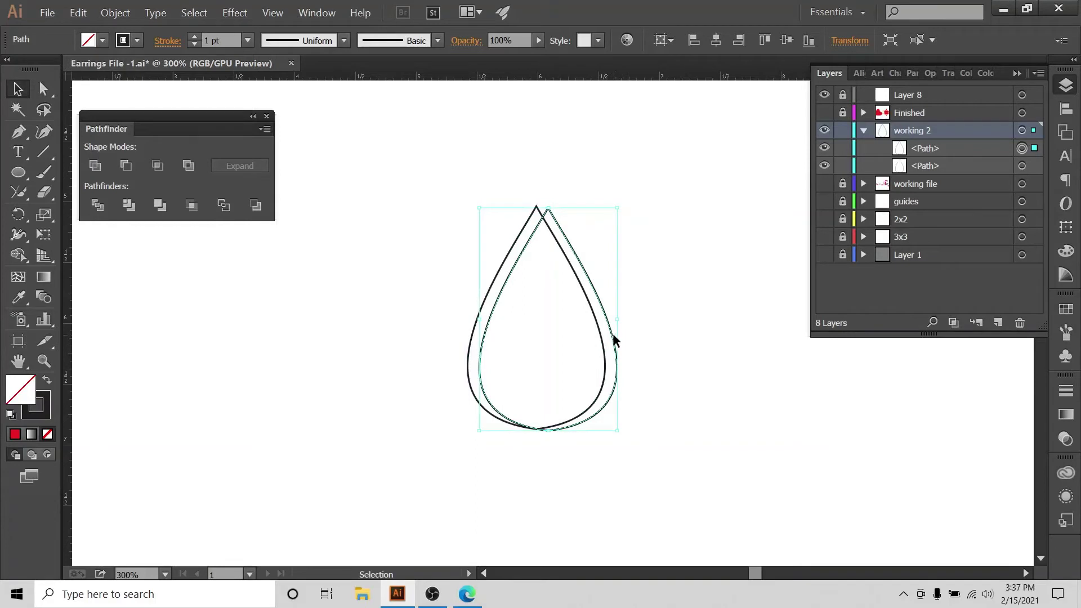
pyautogui.moveTo(614, 340); pyautogui.dragTo(844, 444)
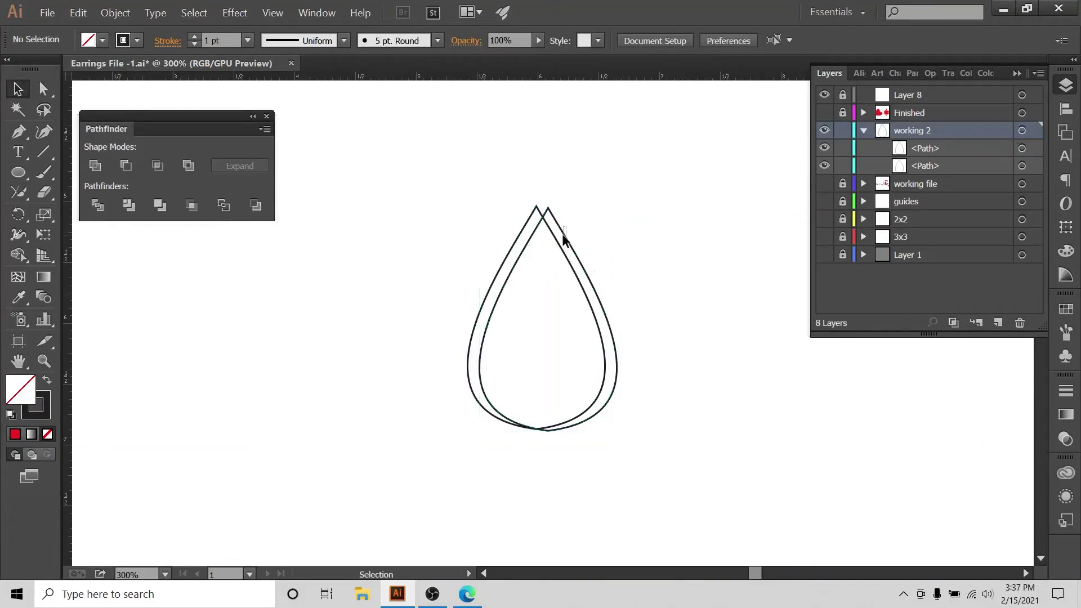
pyautogui.click(562, 235)
pyautogui.moveTo(566, 241); pyautogui.dragTo(933, 372)
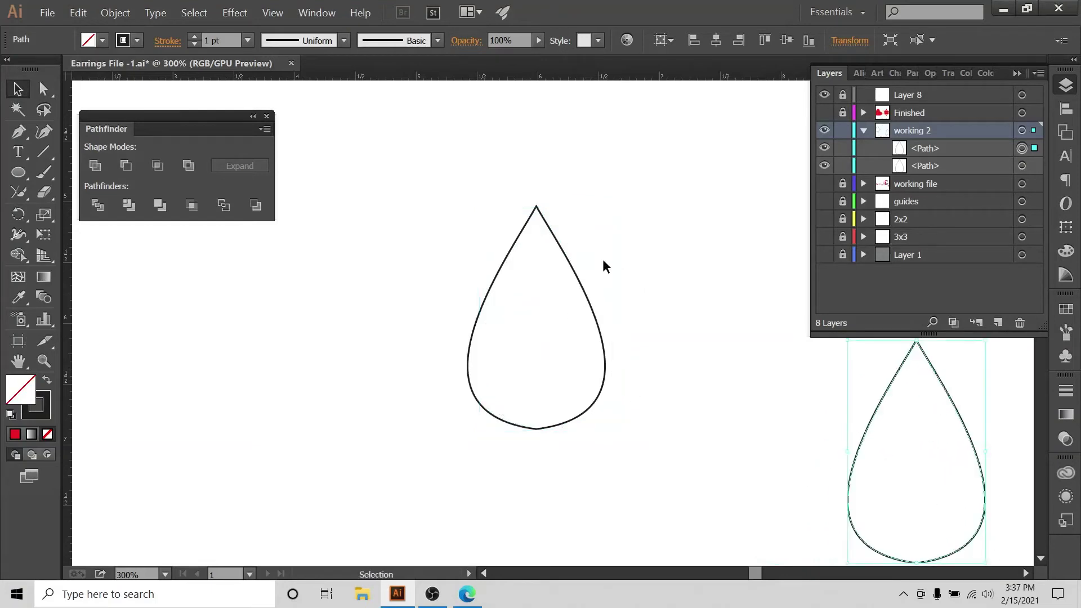
# - Swap the fill and stroke of the original teardrop so it has a solid black fill and no stroke
pyautogui.click(535, 428)
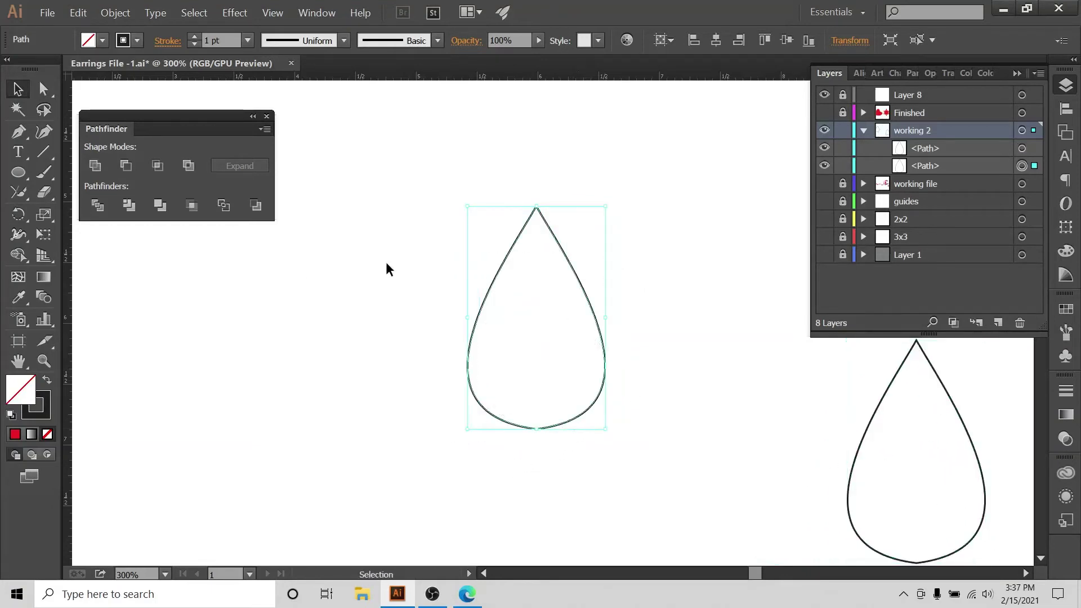
pyautogui.moveTo(398, 242); pyautogui.dragTo(533, 355)
pyautogui.click(47, 381)
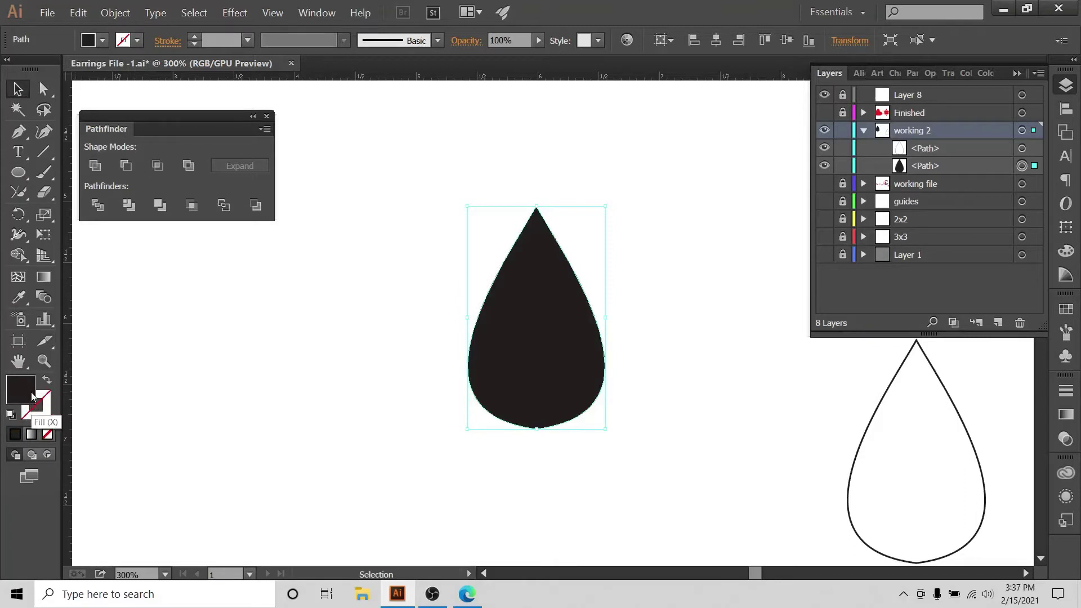
pyautogui.press('x')
pyautogui.click(47, 383)
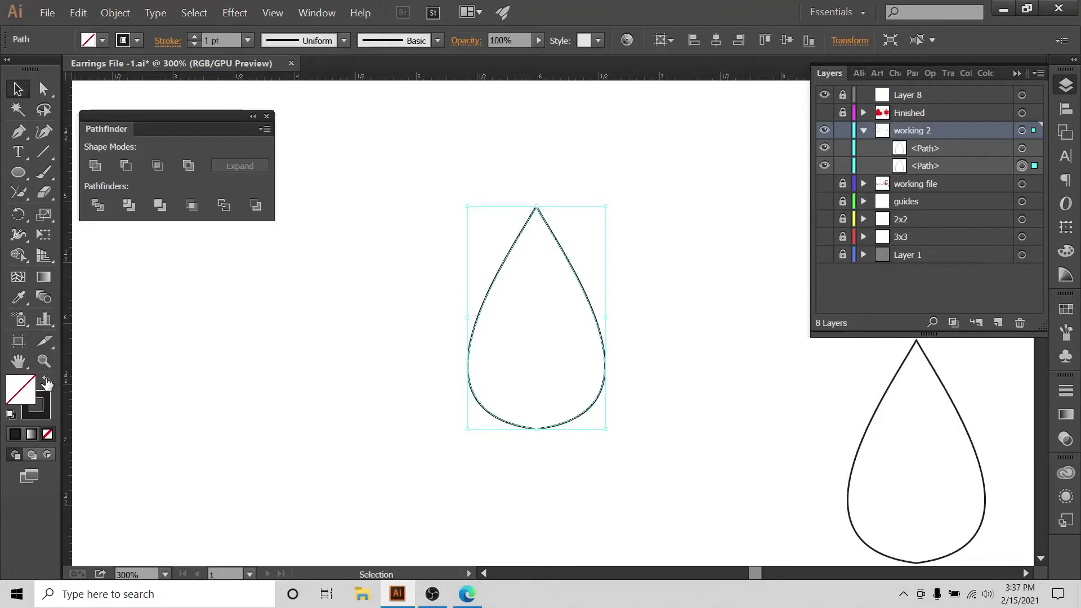
pyautogui.click(46, 382)
pyautogui.click(345, 279)
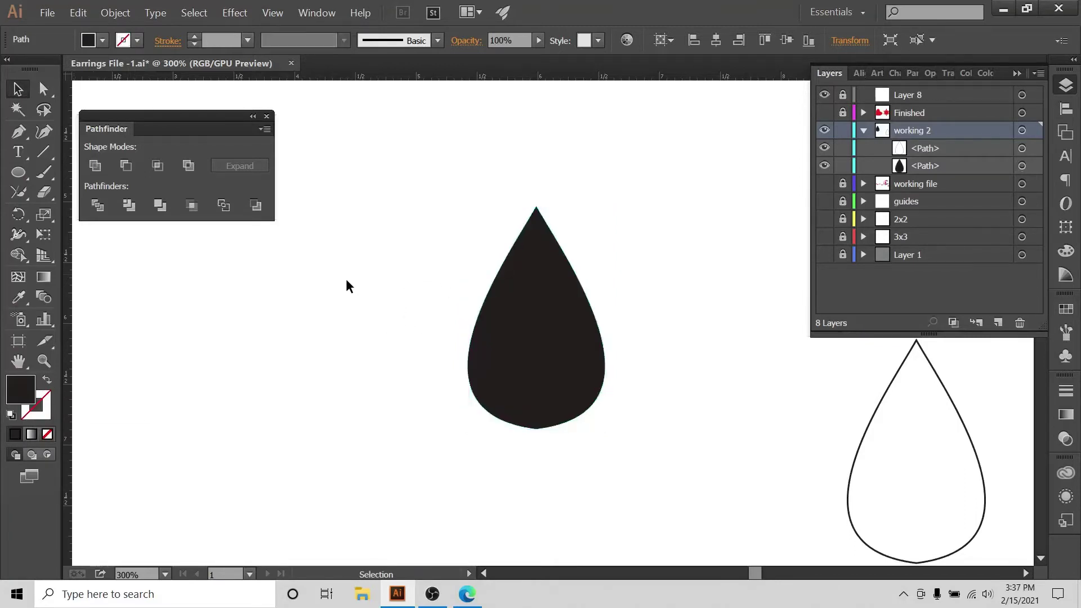
pyautogui.hotkey('ctrl', '+')
pyautogui.hotkey('ctrl', '+')
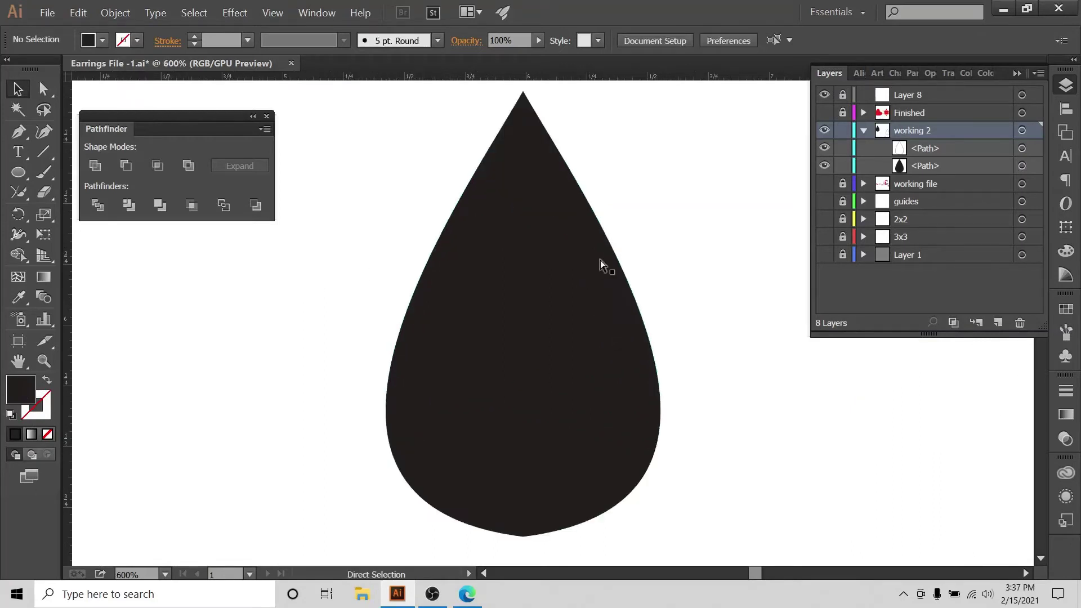
# - Fill the original teardrop with the orange-red swatch C=0 M=80 Y=95 K=0
pyautogui.click(556, 253)
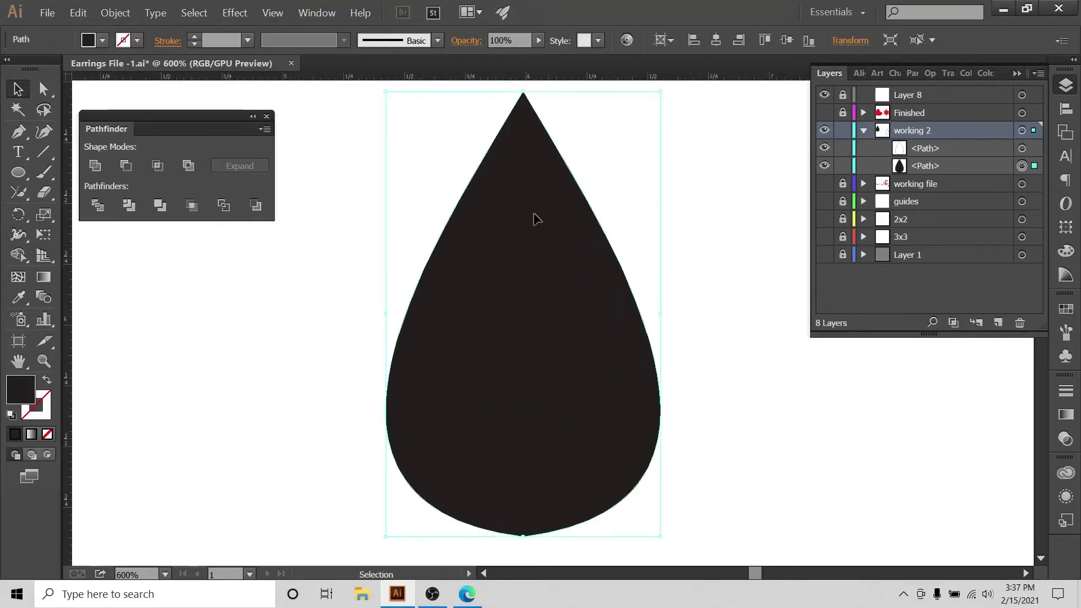
pyautogui.click(104, 39)
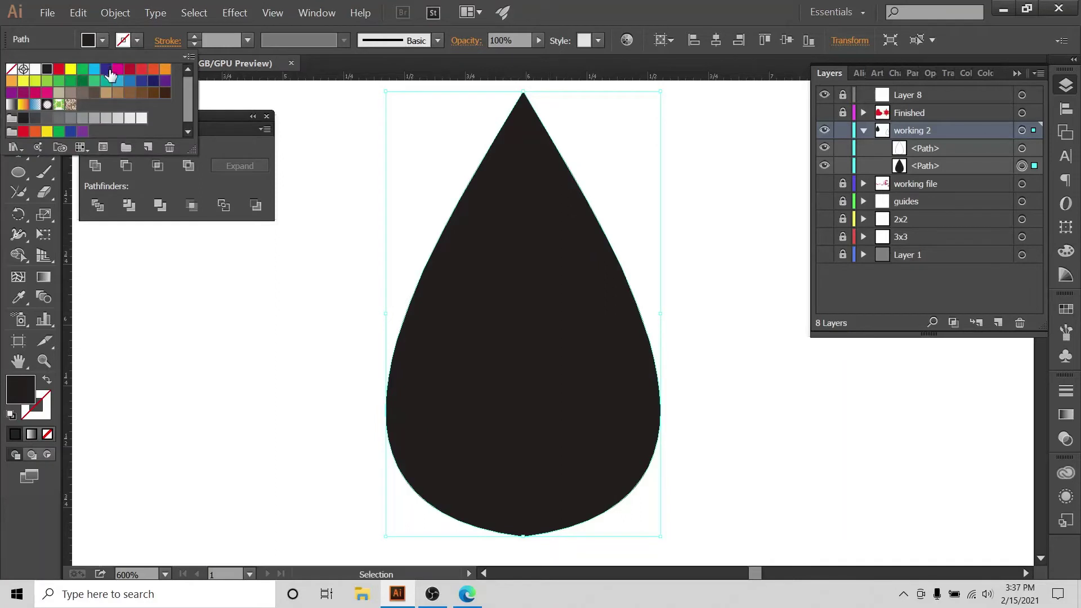
pyautogui.click(94, 69)
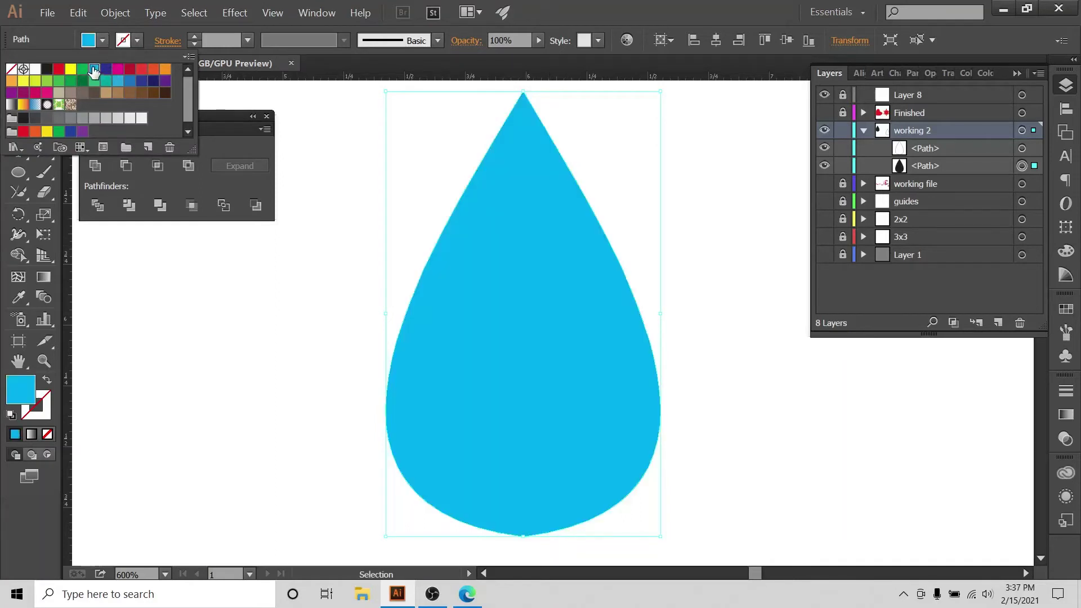
pyautogui.click(153, 69)
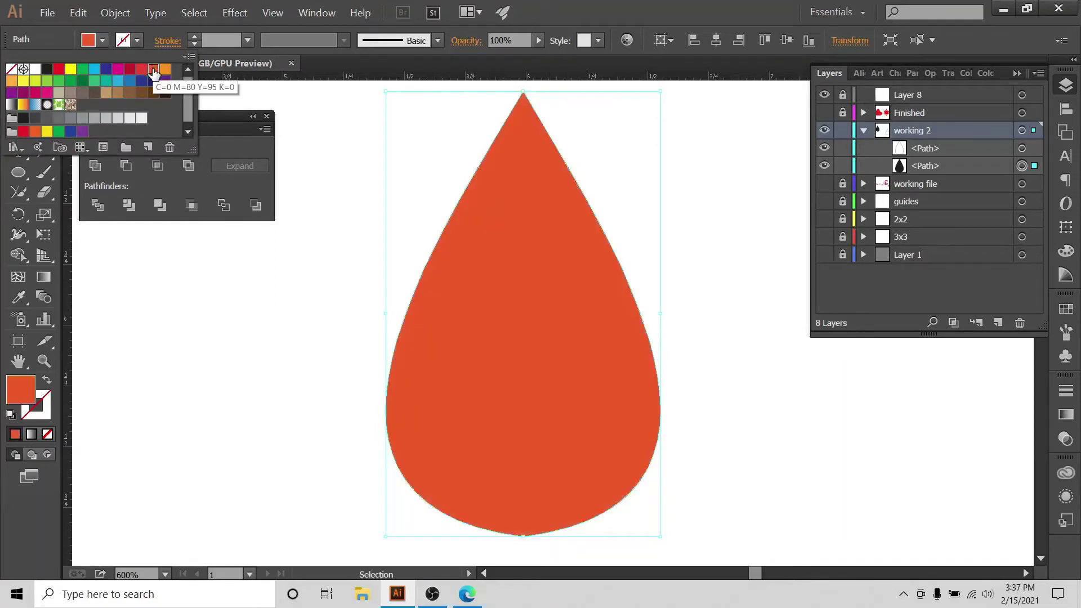
pyautogui.click(303, 352)
pyautogui.click(755, 275)
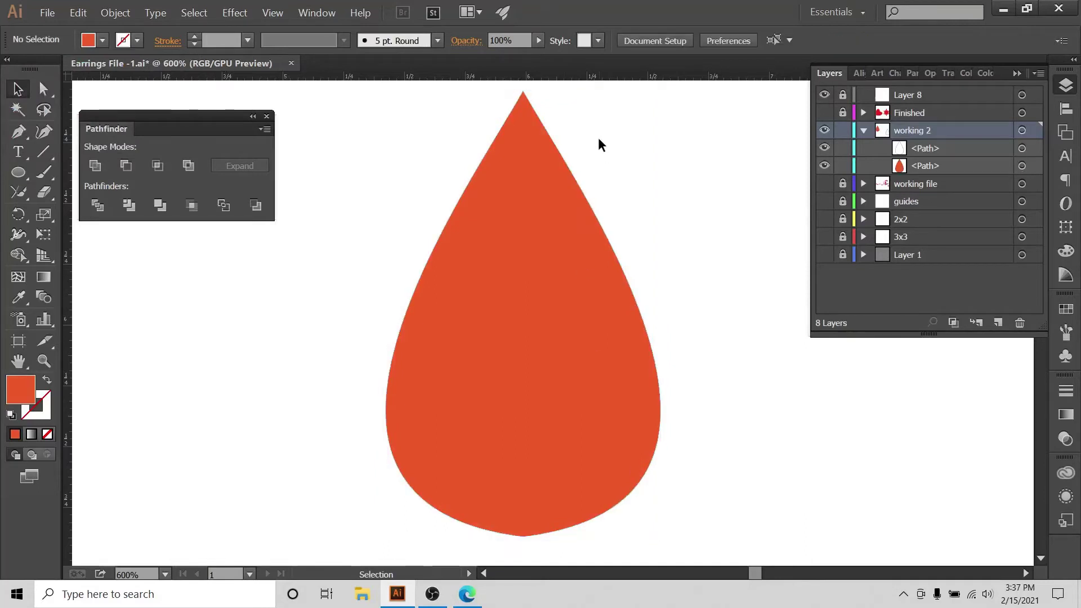
pyautogui.click(646, 412)
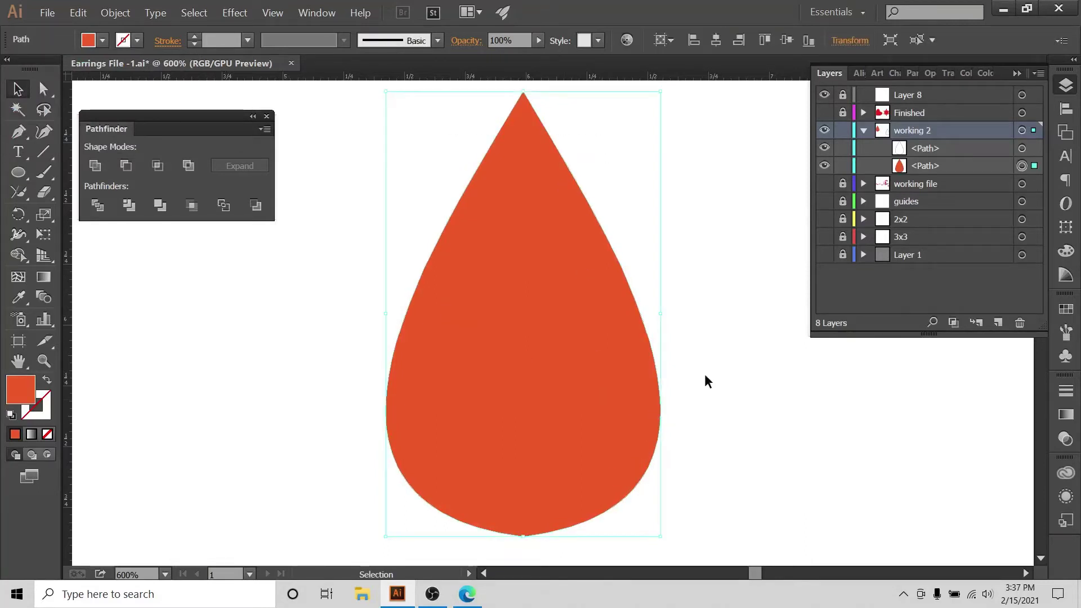
pyautogui.click(732, 378)
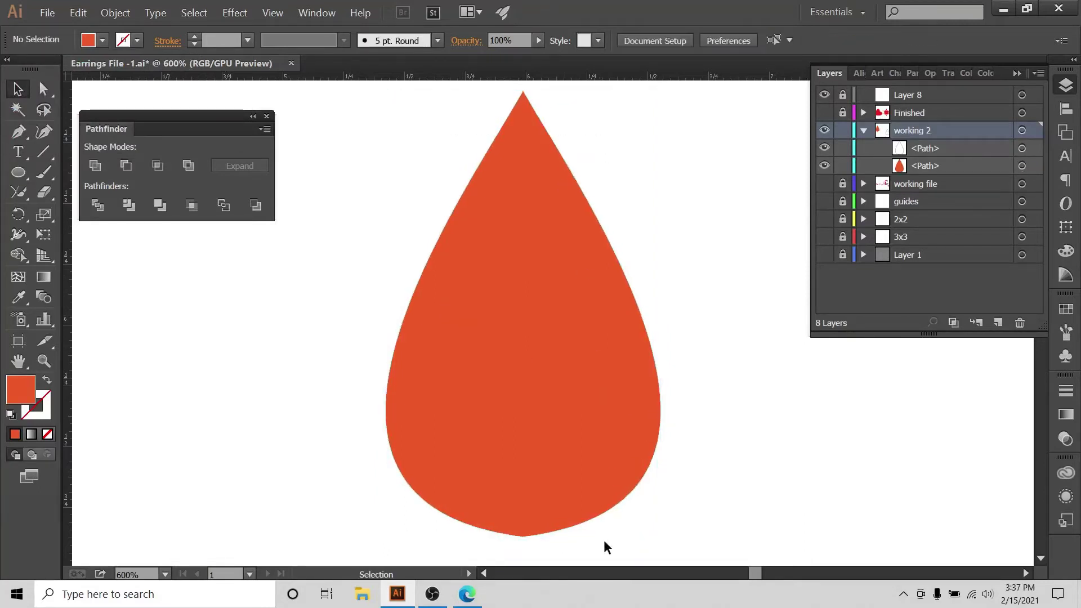
# - Round the teardrop's bottom point with a live corner radius of 0.04 in
pyautogui.click(525, 534)
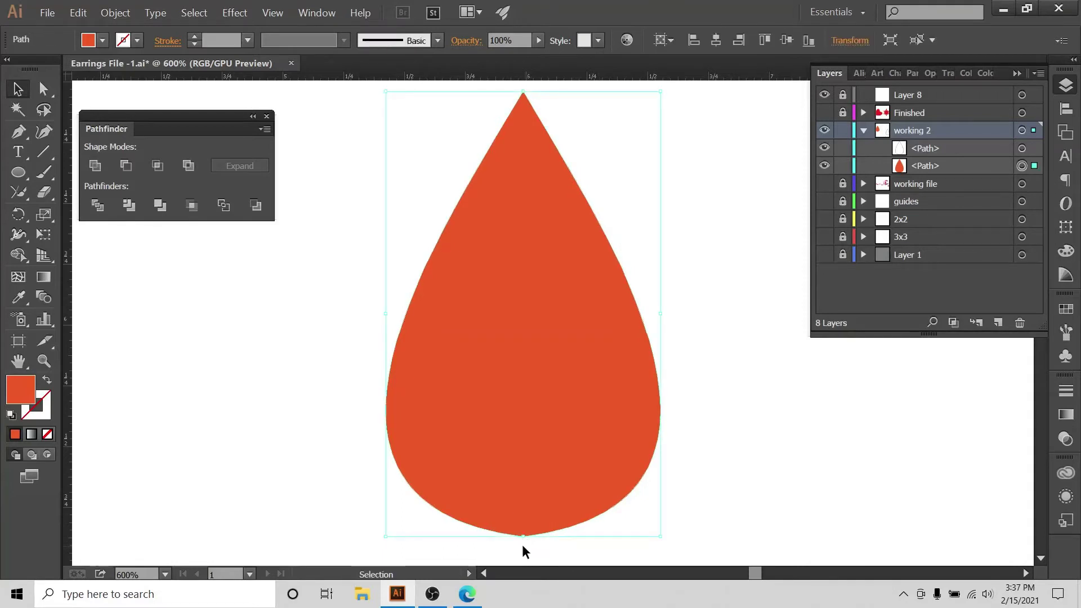
pyautogui.hotkey('ctrl', '=')
pyautogui.hotkey('ctrl', '=')
pyautogui.scroll(-5, 556, 495)
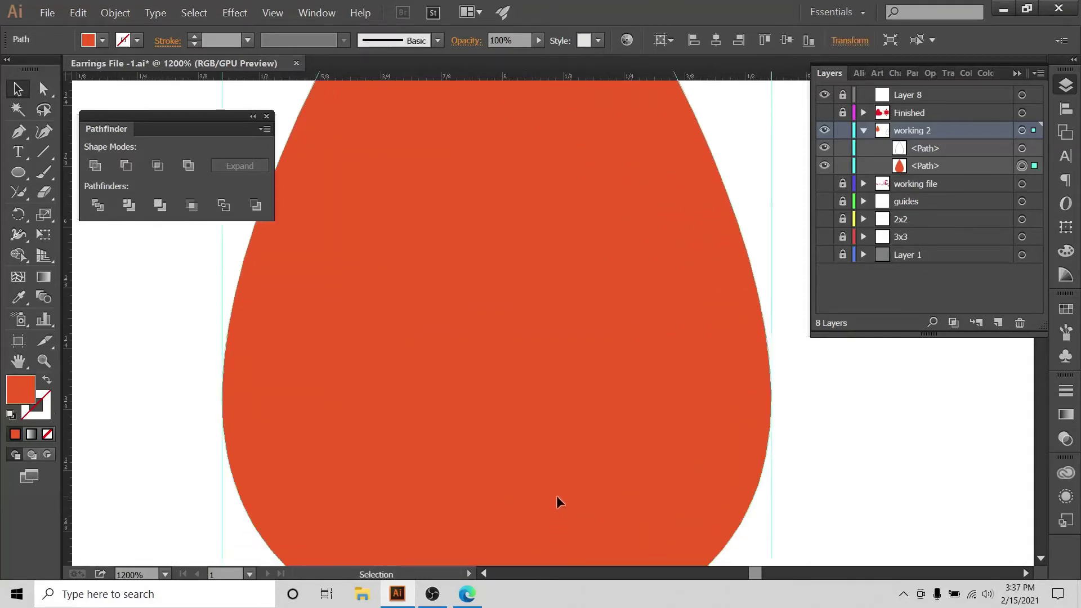
pyautogui.scroll(-2, 558, 503)
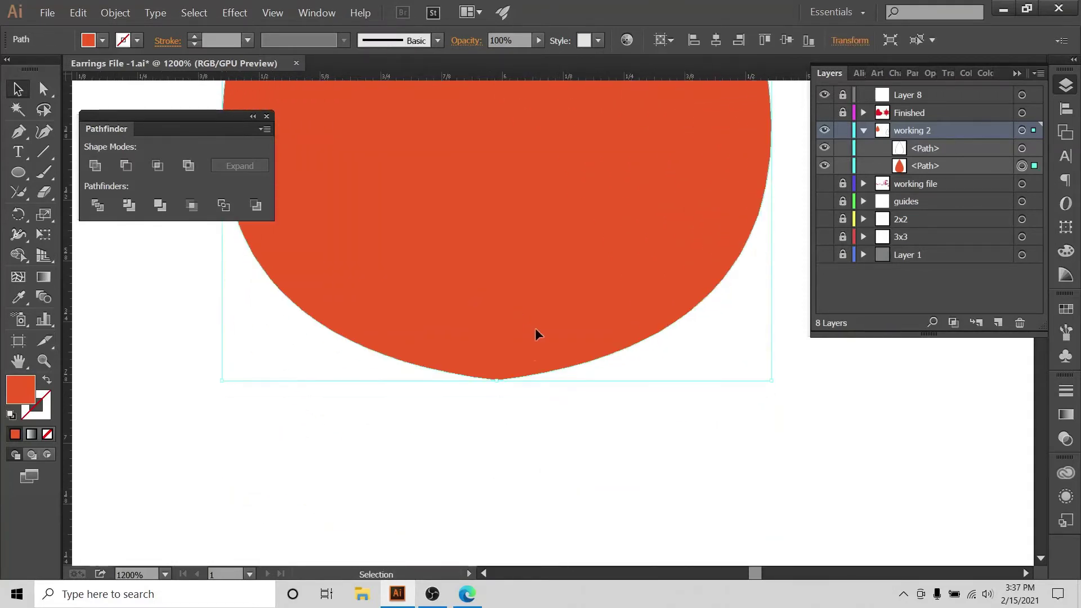
pyautogui.click(44, 88)
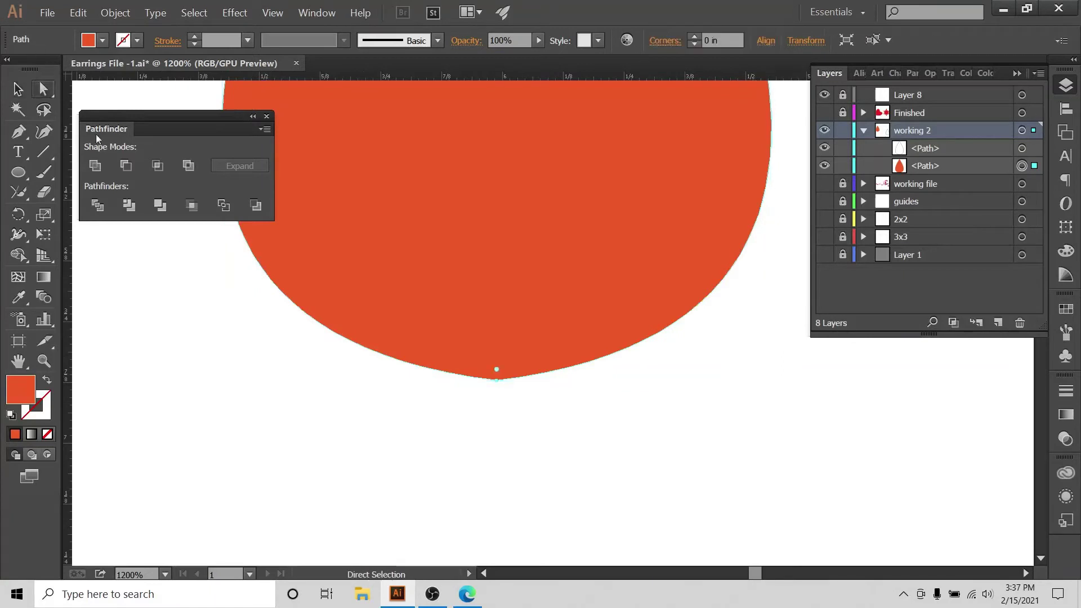
pyautogui.click(501, 404)
pyautogui.click(497, 379)
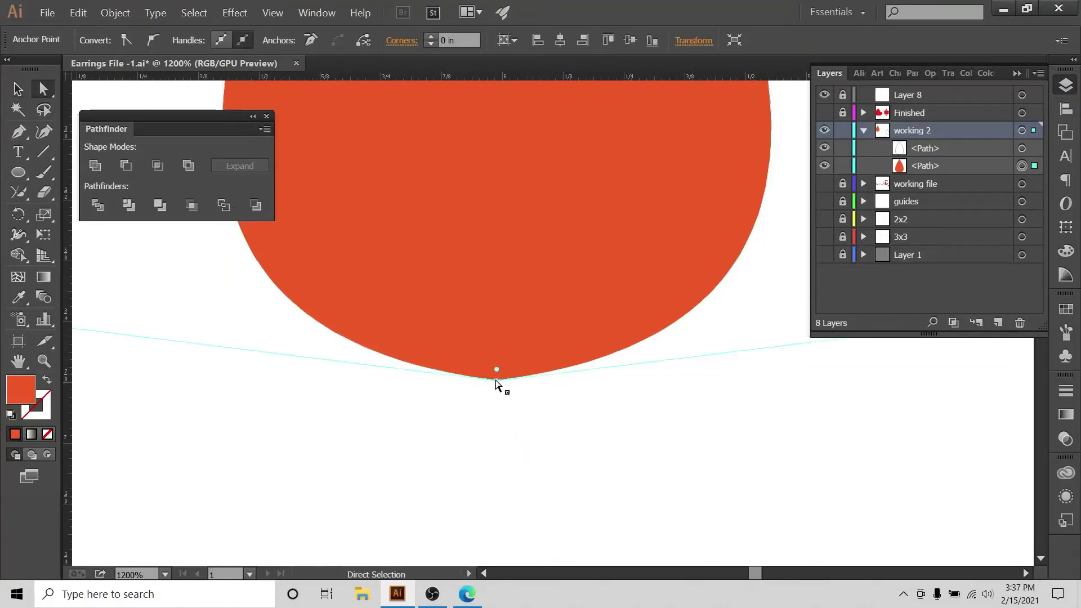
pyautogui.hotkey('ctrl', '=')
pyautogui.hotkey('ctrl', '=')
pyautogui.hotkey('ctrl', '=')
pyautogui.hotkey('ctrl', '=')
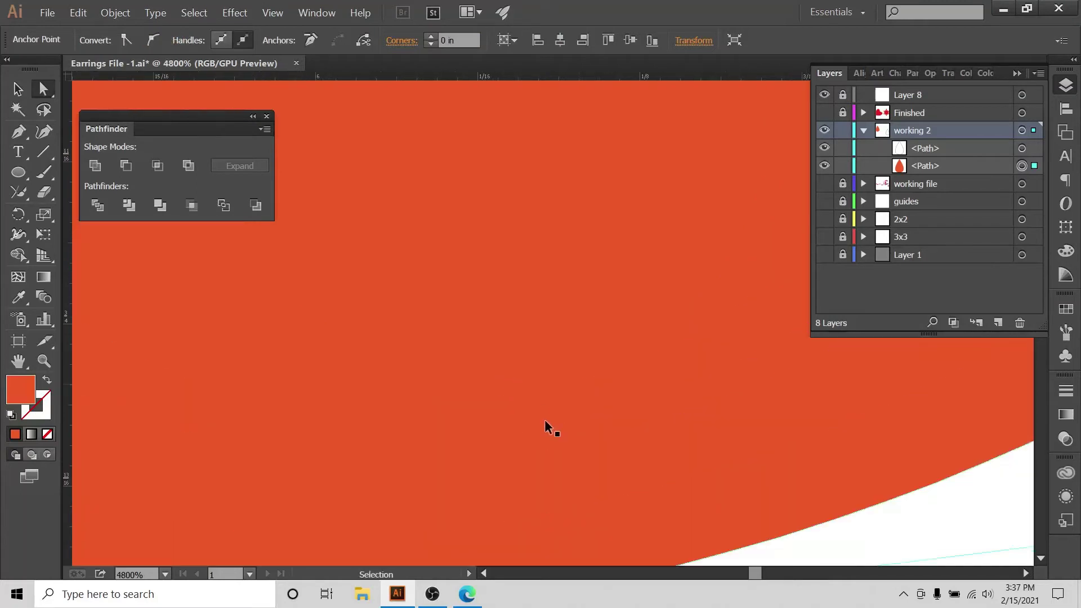
pyautogui.hotkey('ctrl', '=')
pyautogui.click(484, 573)
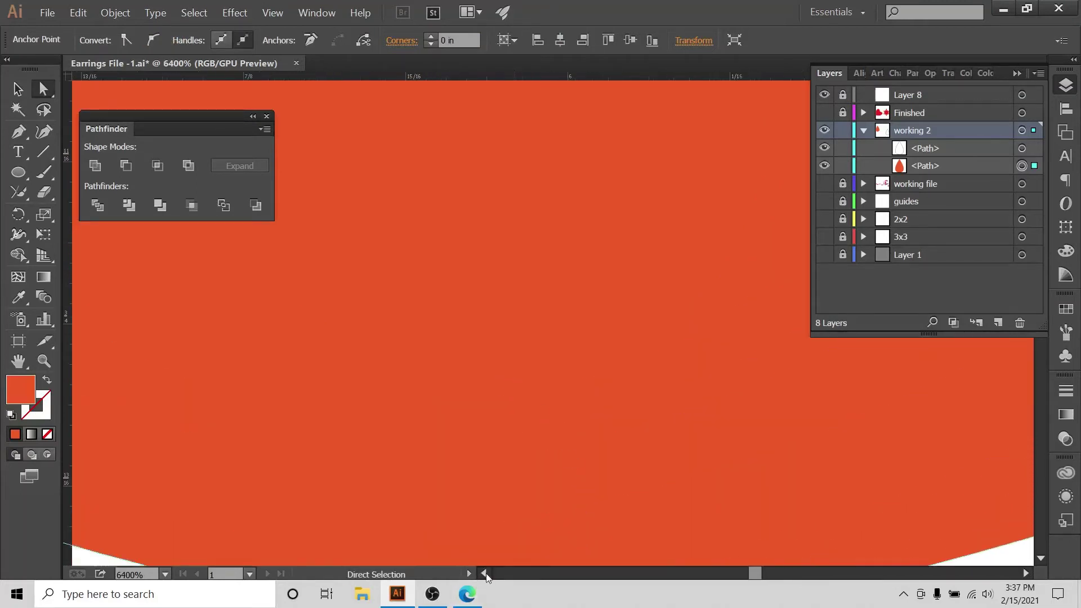
pyautogui.scroll(-10, 436, 362)
pyautogui.scroll(5, 551, 305)
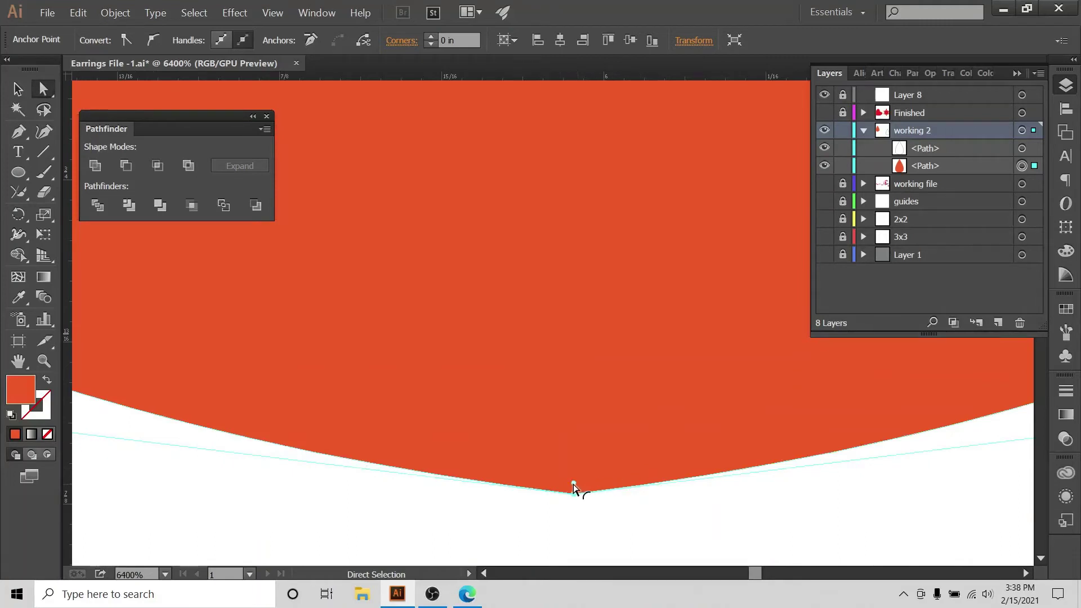
pyautogui.moveTo(573, 484); pyautogui.dragTo(569, 445)
pyautogui.moveTo(575, 406); pyautogui.dragTo(579, 386)
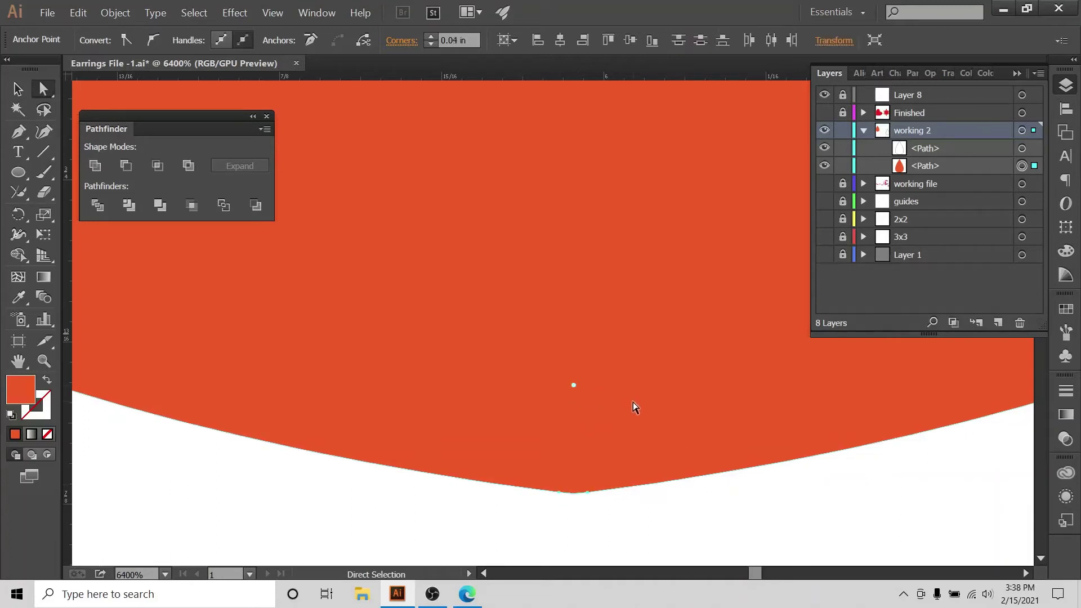
pyautogui.click(622, 524)
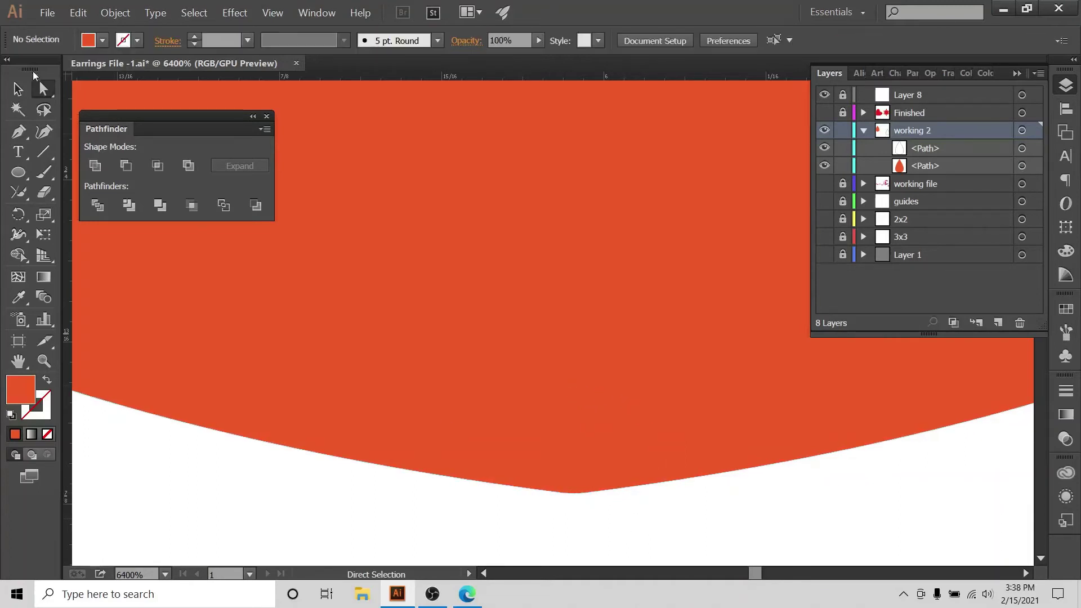
# - Create a circle 0.1 in wide and 0.1 in high on the empty canvas left of the teardrop
pyautogui.click(17, 89)
pyautogui.hotkey('ctrl', '-')
pyautogui.hotkey('ctrl', '-')
pyautogui.hotkey('ctrl', '-')
pyautogui.hotkey('ctrl', '-')
pyautogui.hotkey('ctrl', '-')
pyautogui.hotkey('ctrl', '-')
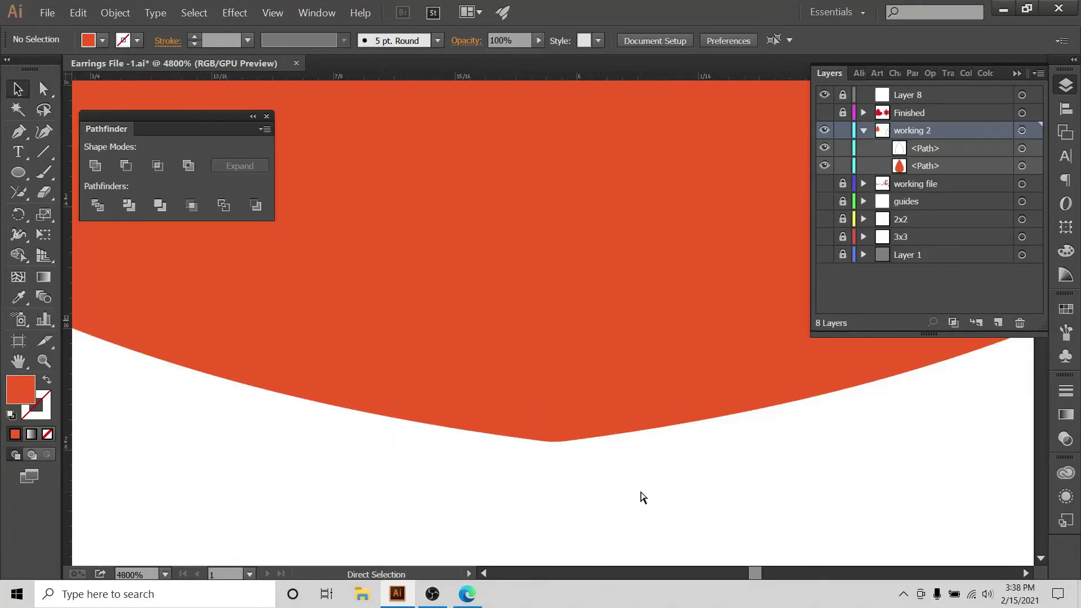
pyautogui.hotkey('ctrl', '-')
pyautogui.scroll(4, 671, 407)
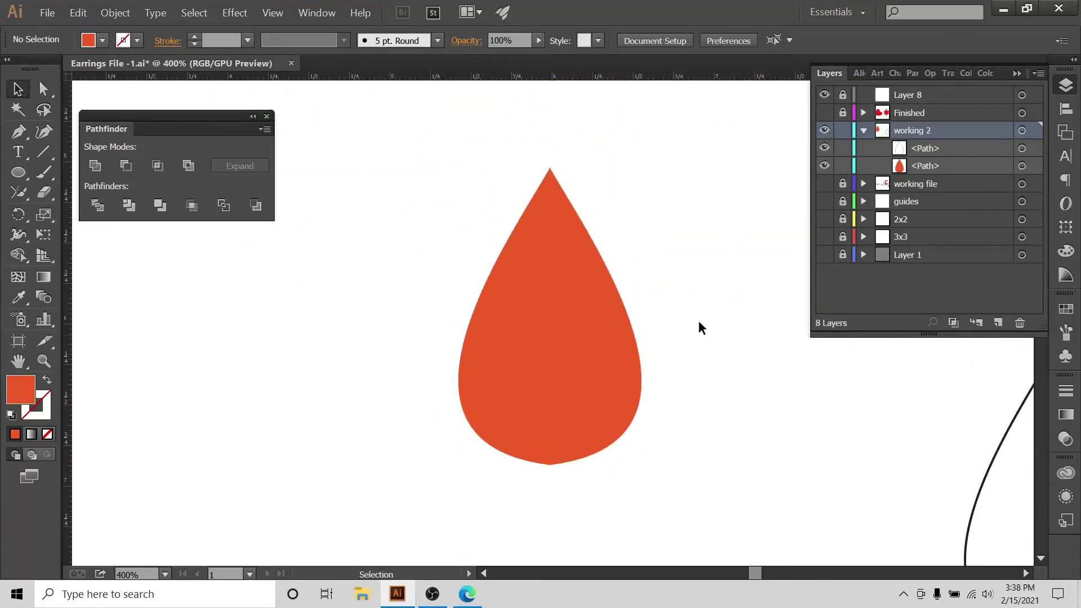
pyautogui.scroll(1, 681, 311)
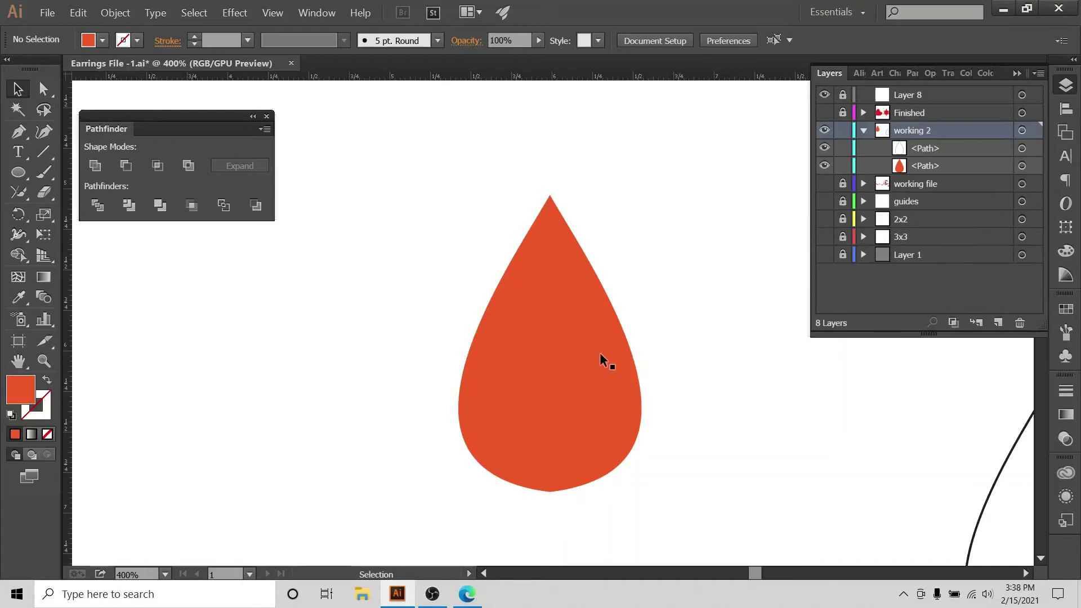
pyautogui.scroll(-2, 600, 337)
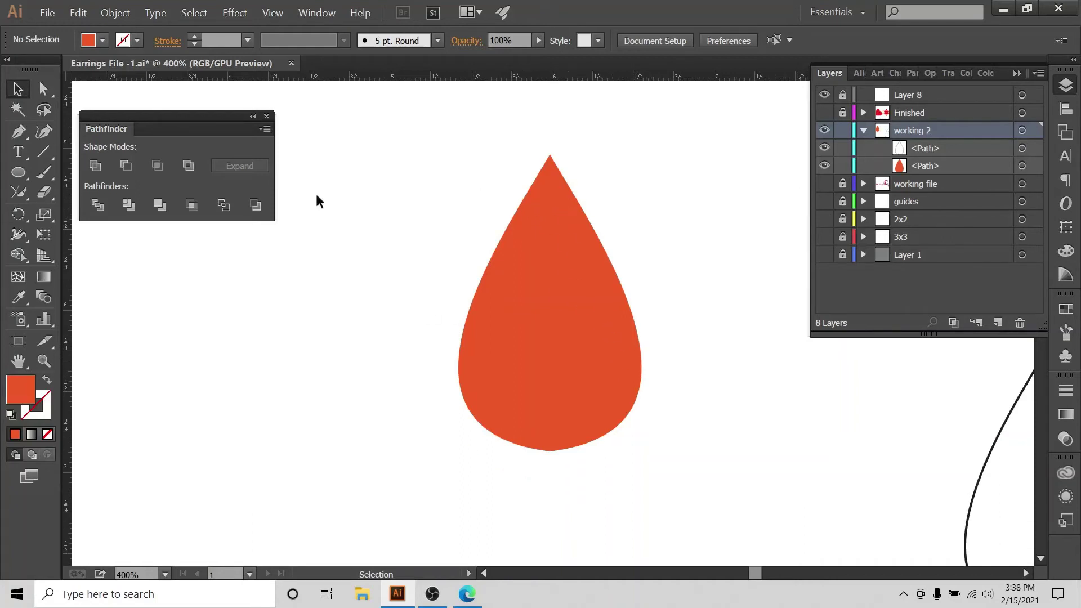
pyautogui.click(20, 172)
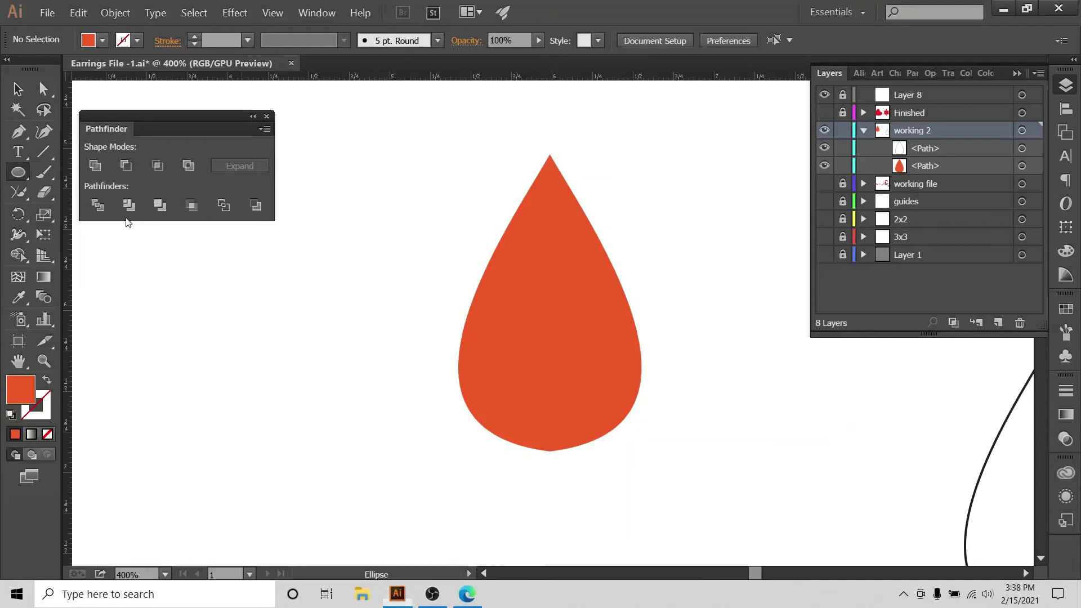
pyautogui.click(274, 276)
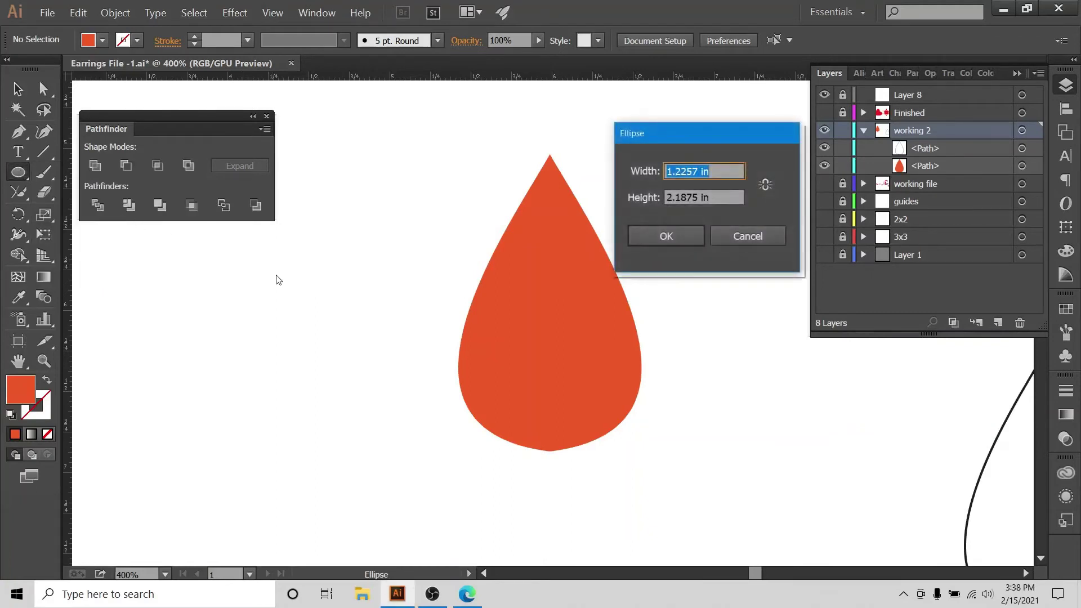
pyautogui.write('.10')
pyautogui.press('Tab')
pyautogui.write('.')
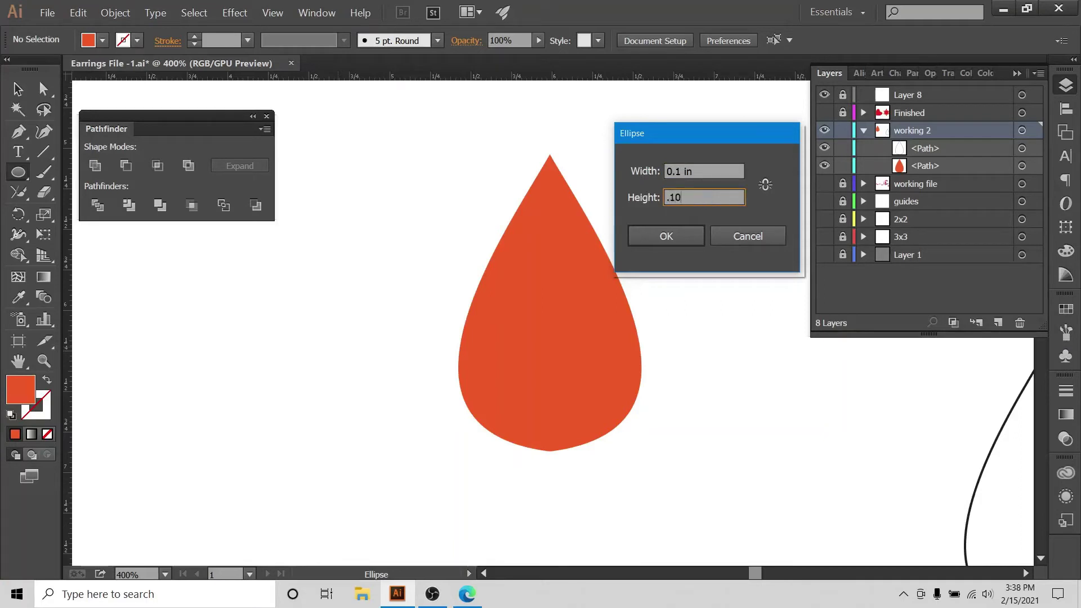
pyautogui.click(643, 241)
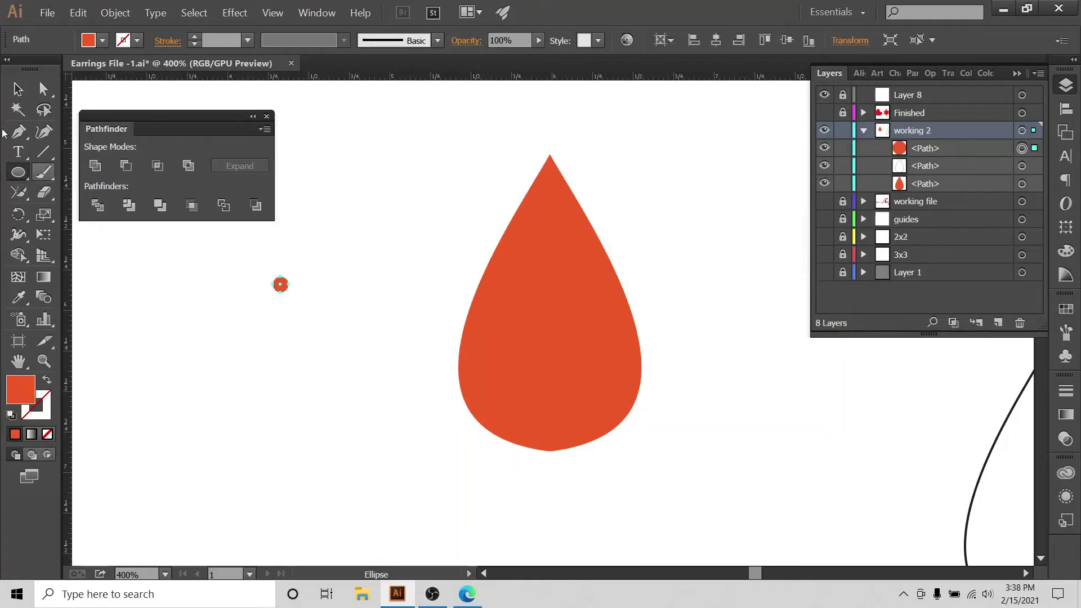
# - Fill the small circle with the dark blue swatch so it contrasts with the teardrop
pyautogui.click(26, 88)
pyautogui.click(103, 40)
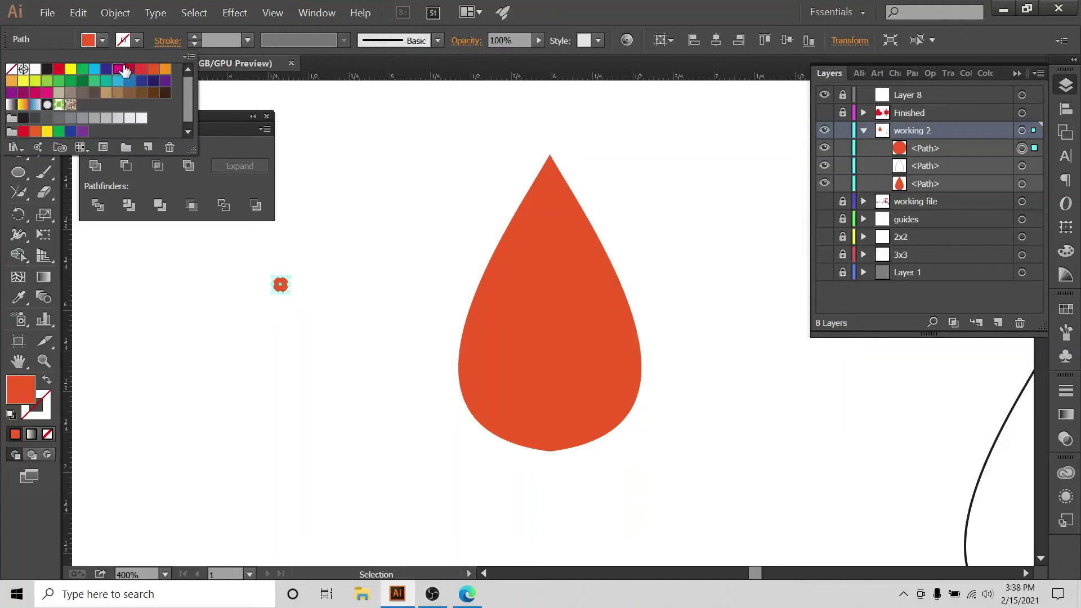
pyautogui.click(118, 68)
pyautogui.click(106, 69)
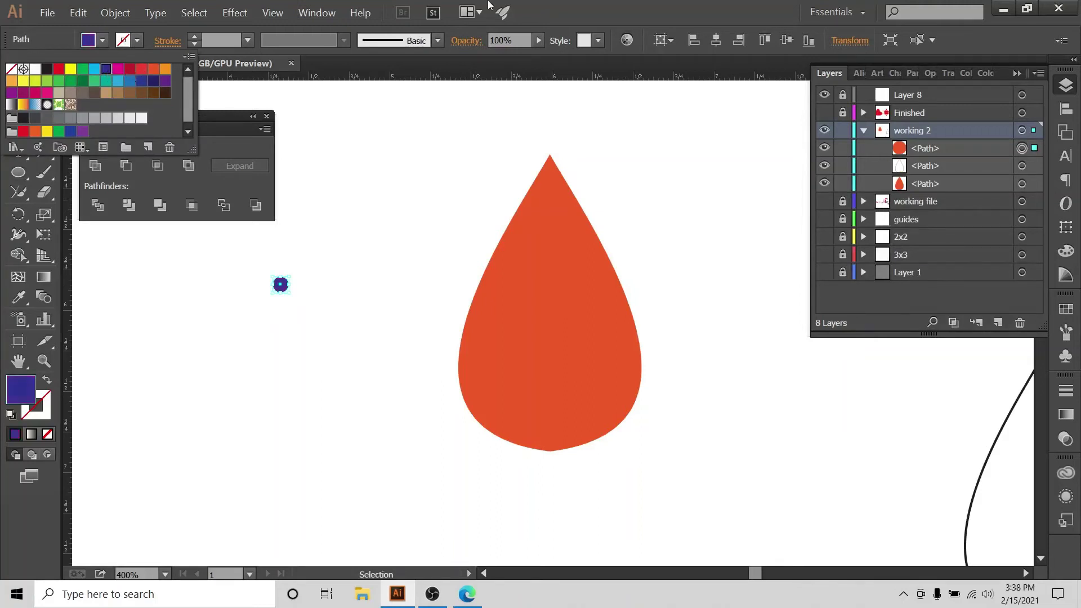
pyautogui.click(270, 401)
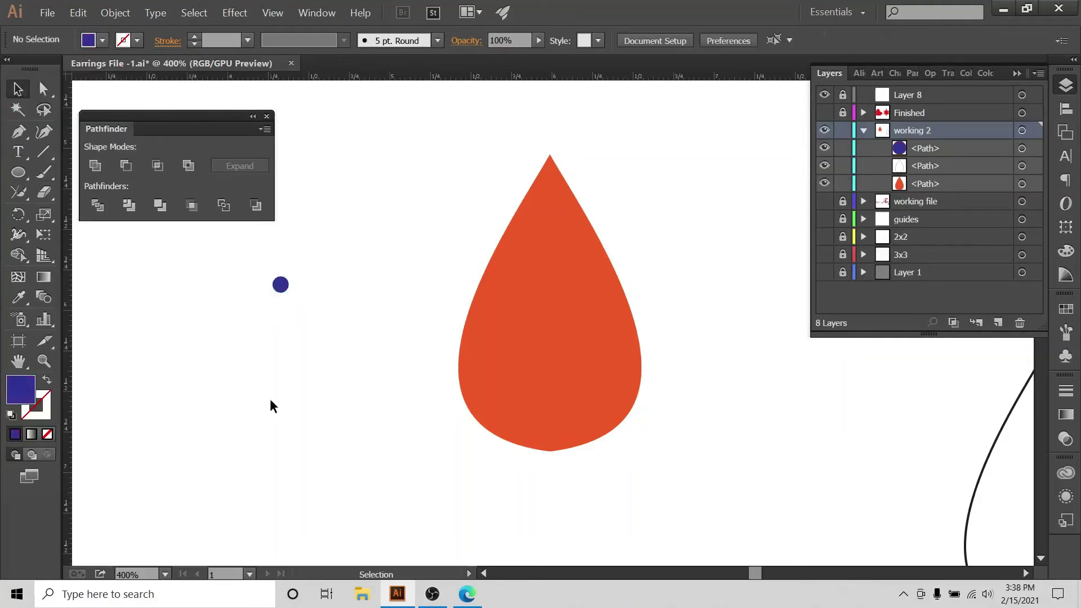
# - Try the blue circle as a hole just below the teardrop's tip, and set it aside to the upper right of the teardrop
pyautogui.moveTo(283, 289); pyautogui.dragTo(549, 187)
pyautogui.click(653, 197)
pyautogui.moveTo(554, 192); pyautogui.dragTo(550, 187)
pyautogui.click(297, 212)
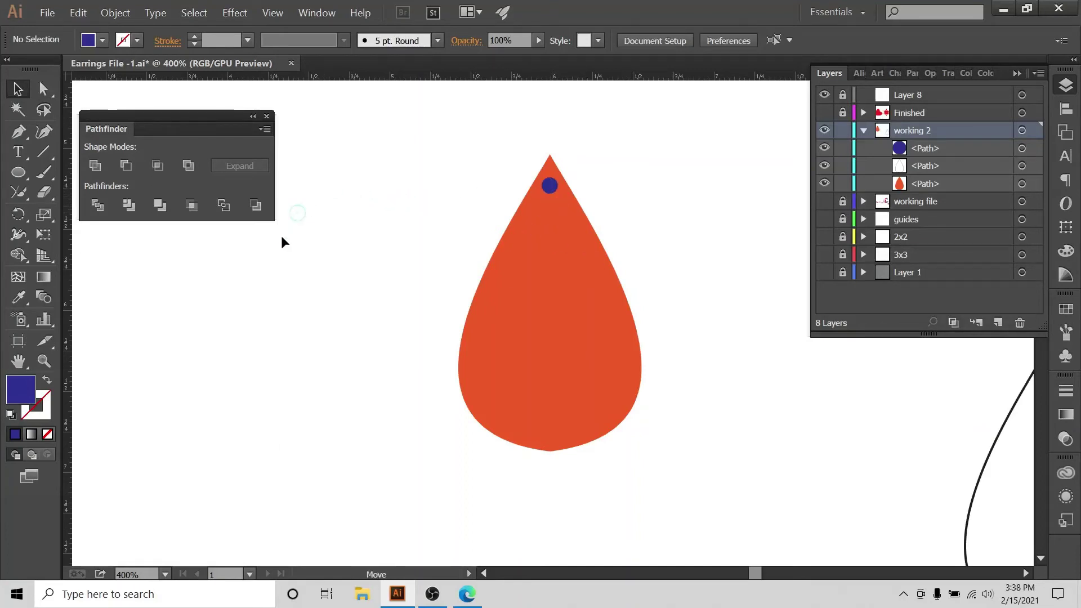
pyautogui.click(640, 254)
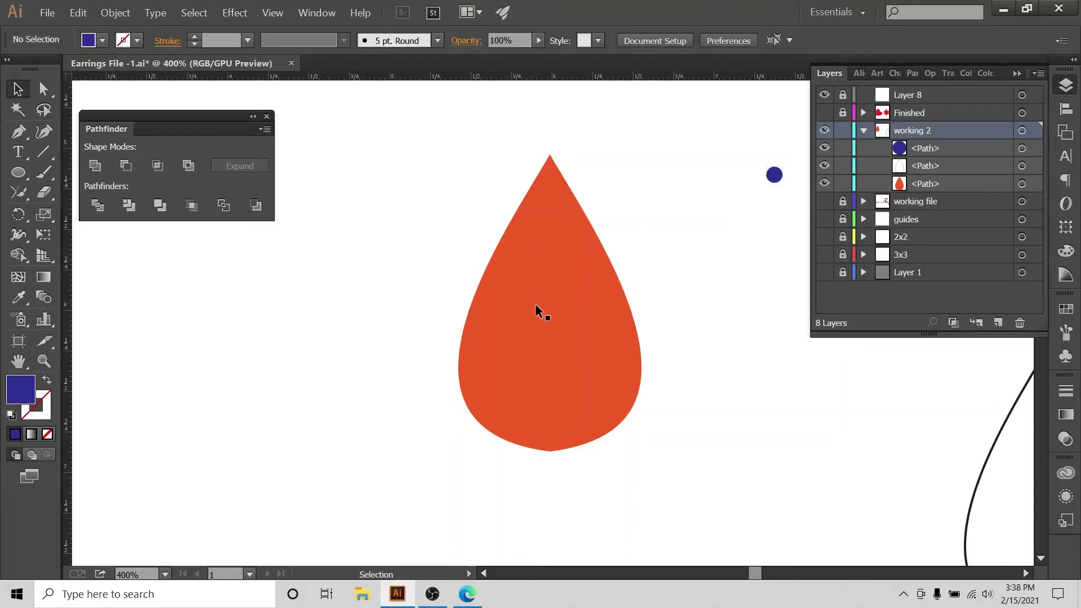
# - Switch to the browser to examine the stacked teardrop earring reference images, and return to Illustrator
pyautogui.click(466, 594)
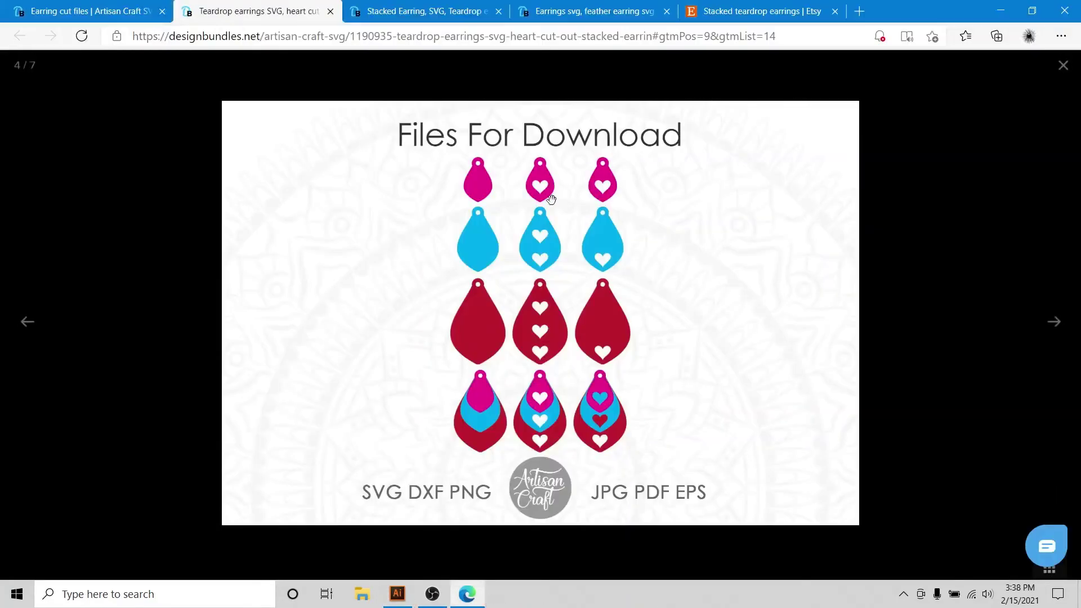
pyautogui.hotkey('ctrl', 'Tab')
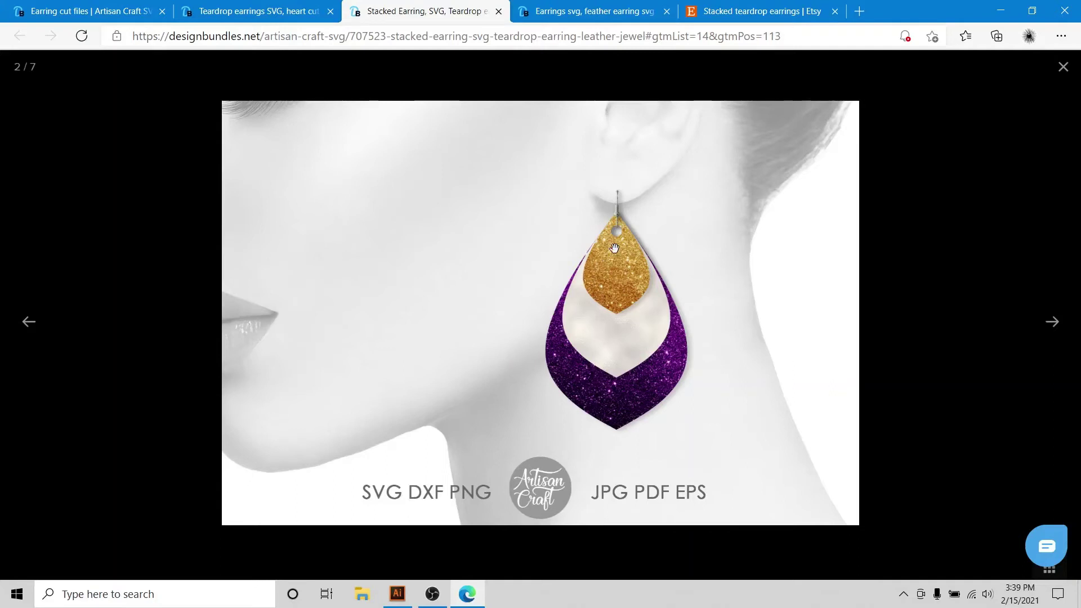
pyautogui.click(398, 594)
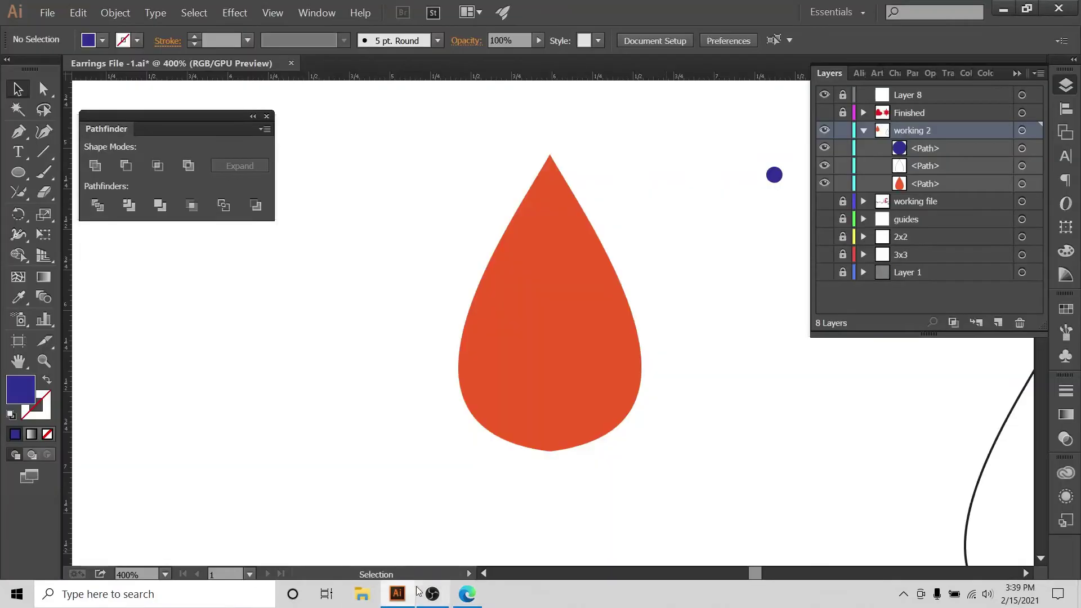
# - Copy the orange teardrop in place, fill the copy with the dark red swatch, and move it to the lower left of the original
pyautogui.click(542, 334)
pyautogui.press('a')
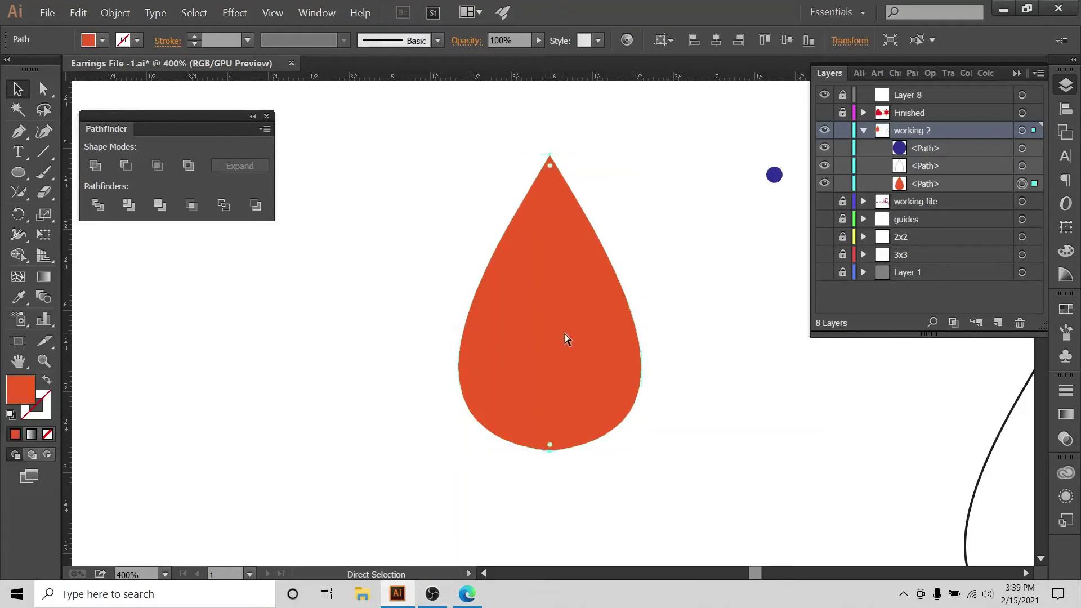
pyautogui.hotkey('ctrl', 'c')
pyautogui.hotkey('ctrl', 'f')
pyautogui.press('v')
pyautogui.click(103, 40)
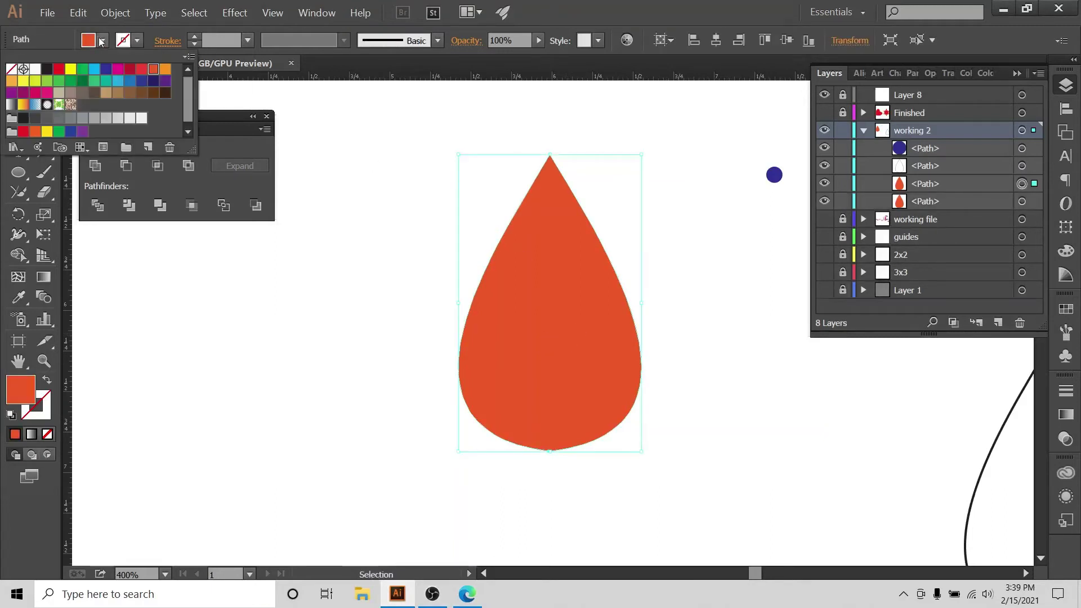
pyautogui.click(130, 72)
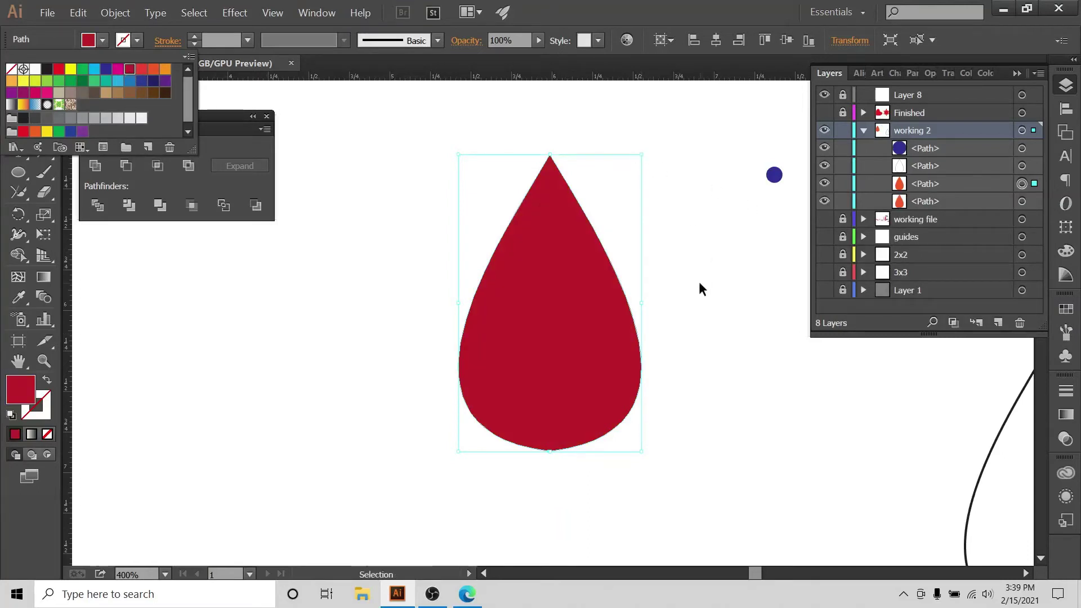
pyautogui.click(595, 320)
pyautogui.hotkey('ctrl', 'z')
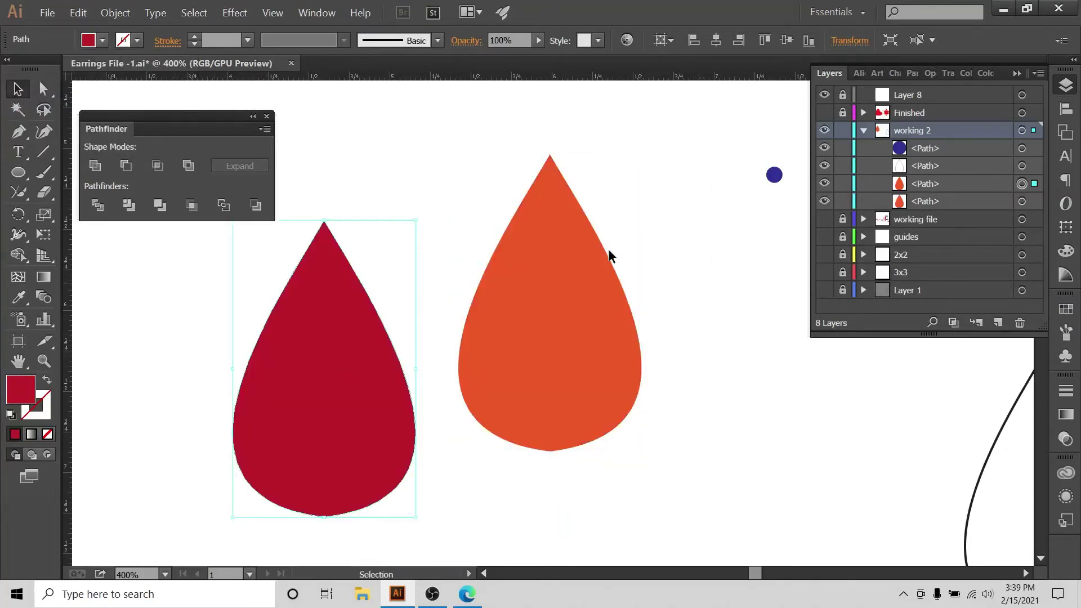
# - Copy the orange teardrop in place and fill the copy with the dark navy swatch
pyautogui.click(582, 260)
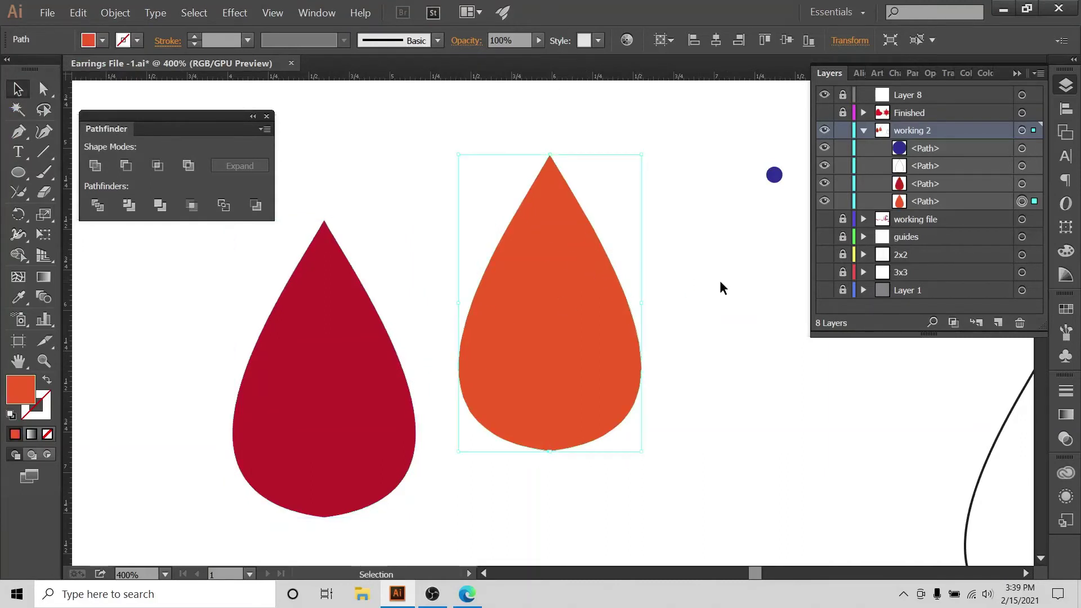
pyautogui.press('a')
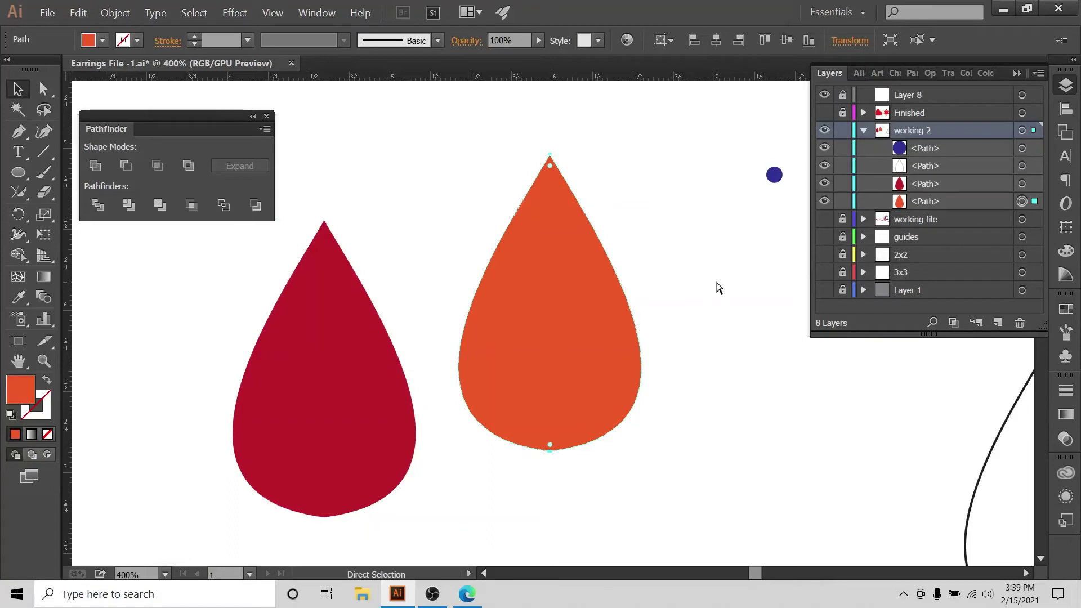
pyautogui.press('v')
pyautogui.hotkey('ctrl', 'c')
pyautogui.hotkey('ctrl', 'f')
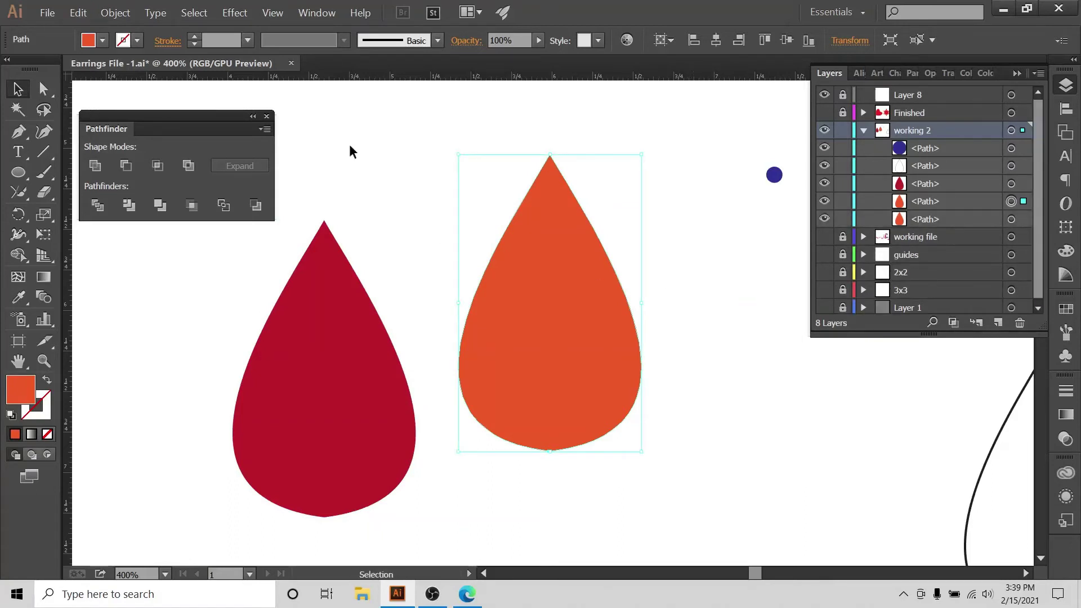
pyautogui.click(103, 41)
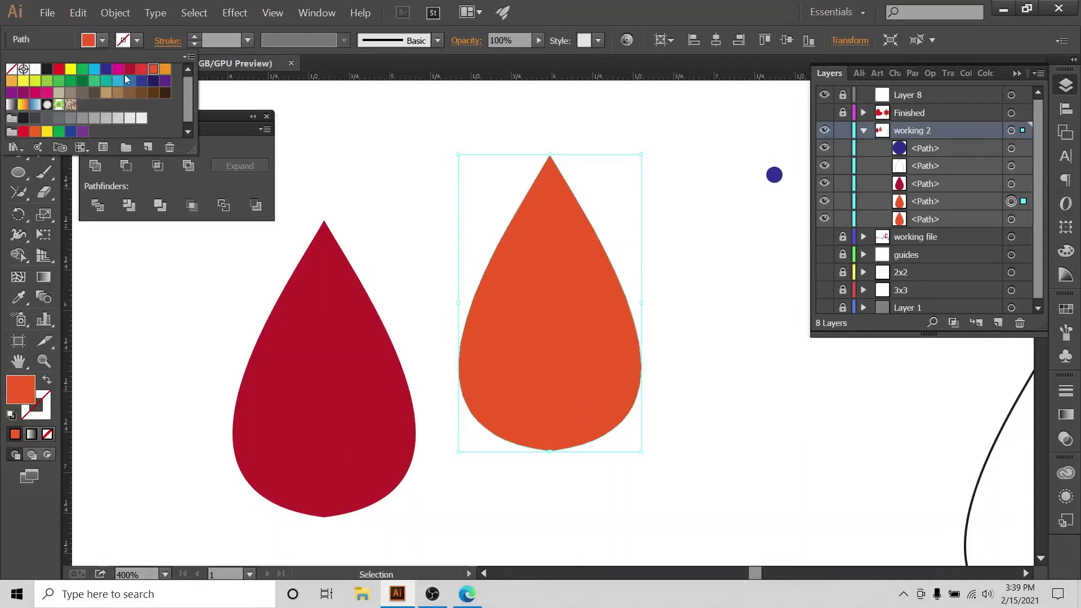
pyautogui.click(152, 82)
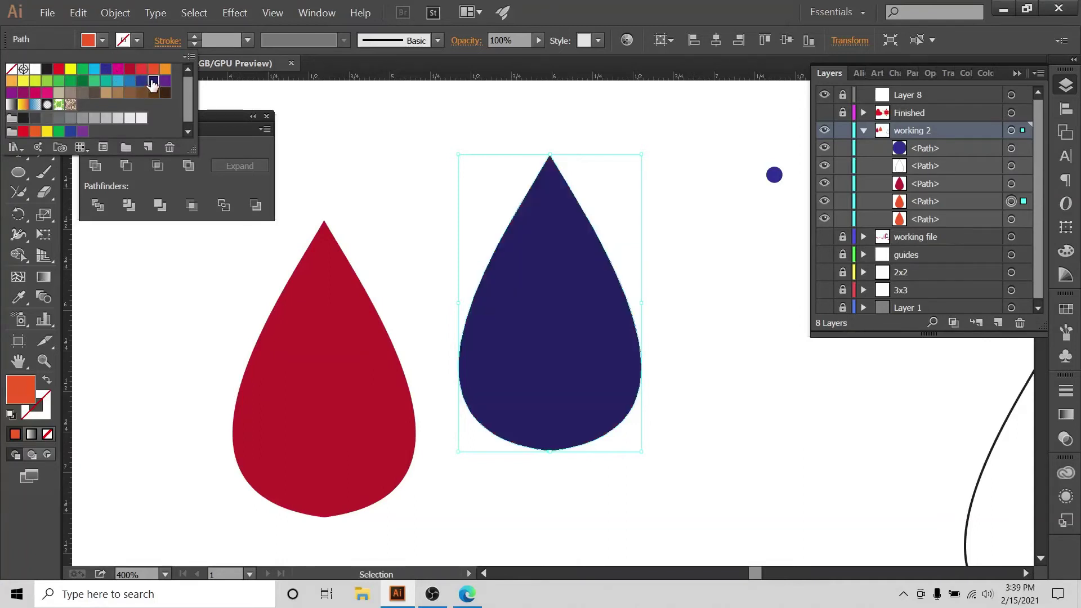
# - Delete the dark red teardrop and scale the navy teardrop proportionally about its centre, leaving an orange border all around
pyautogui.click(274, 320)
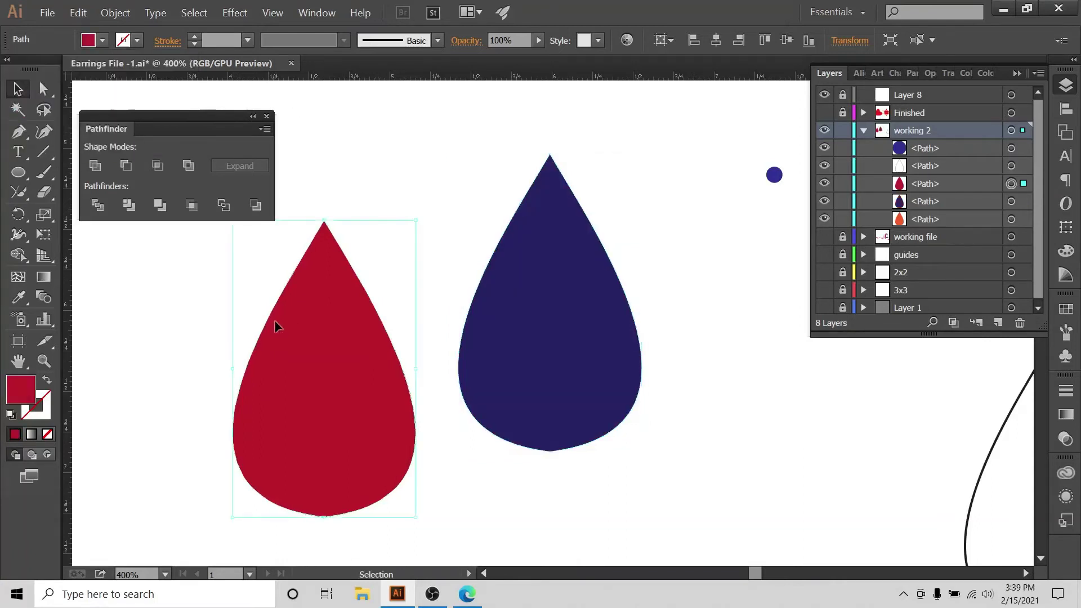
pyautogui.press('Delete')
pyautogui.click(566, 289)
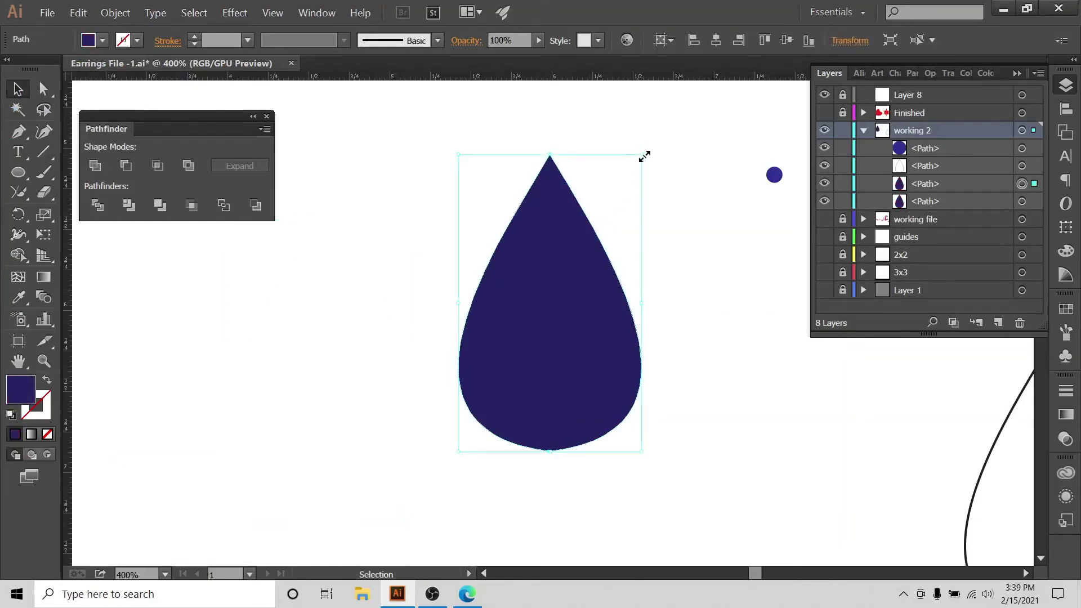
pyautogui.moveTo(641, 154); pyautogui.dragTo(617, 193)
pyautogui.click(661, 251)
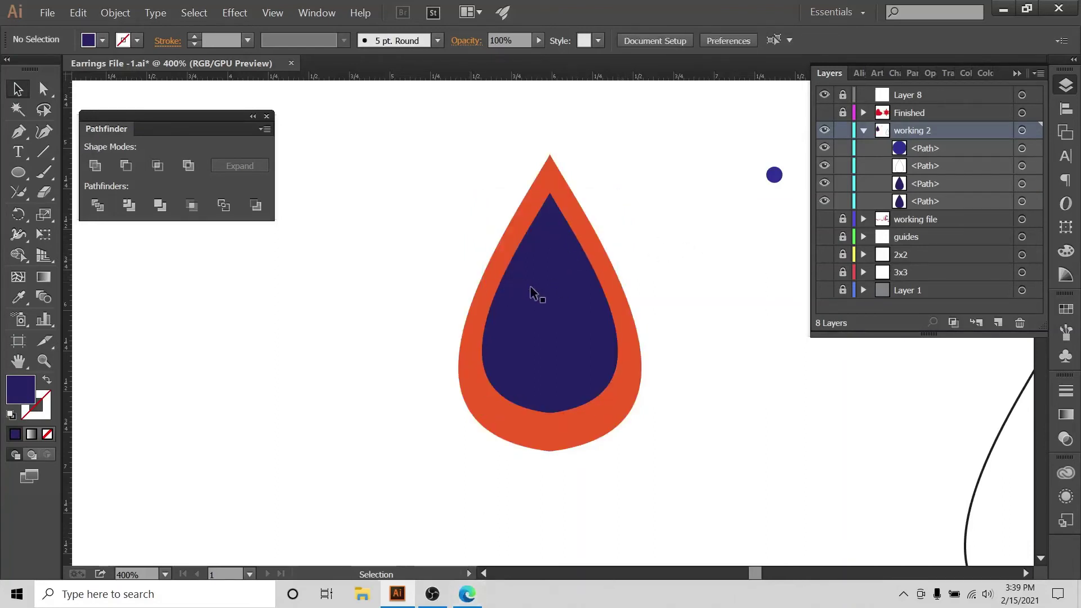
# - Copy the navy teardrop in place and fill the copy with the light blue swatch
pyautogui.click(540, 309)
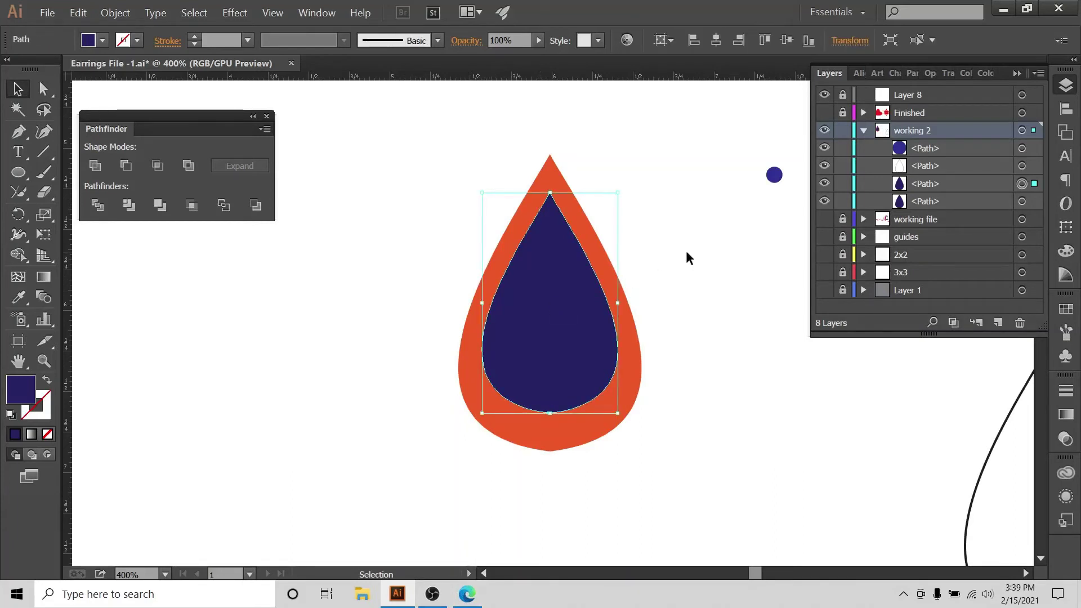
pyautogui.press('a')
pyautogui.press('v')
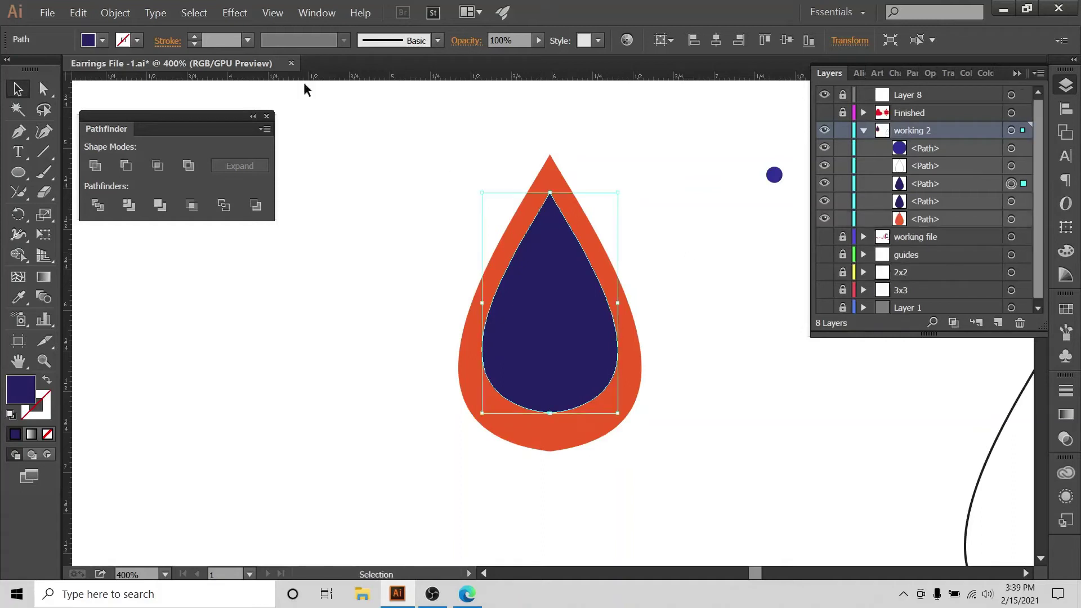
pyautogui.click(103, 40)
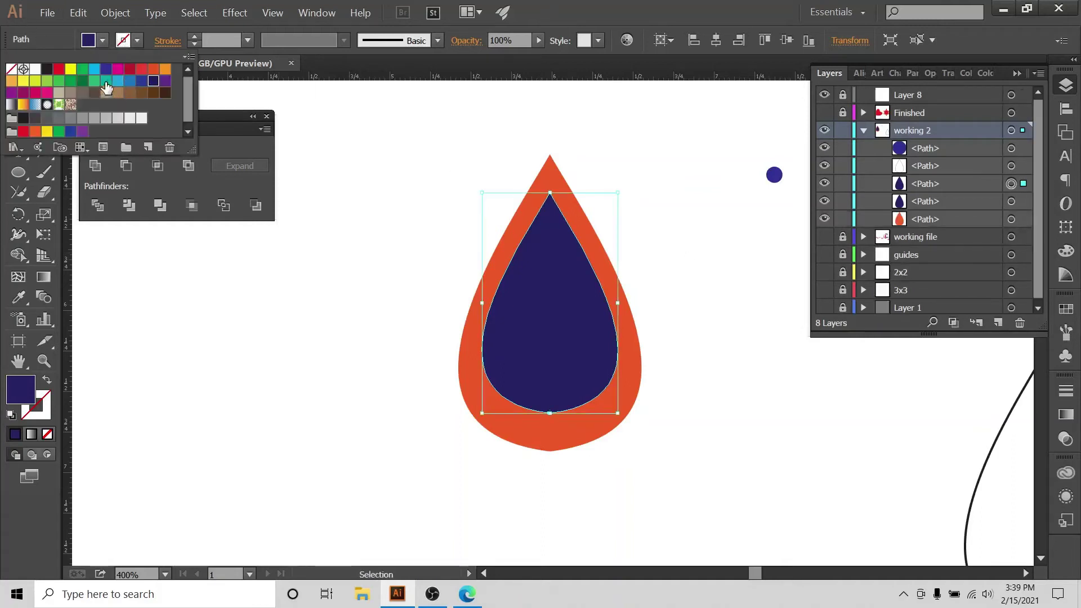
pyautogui.click(118, 82)
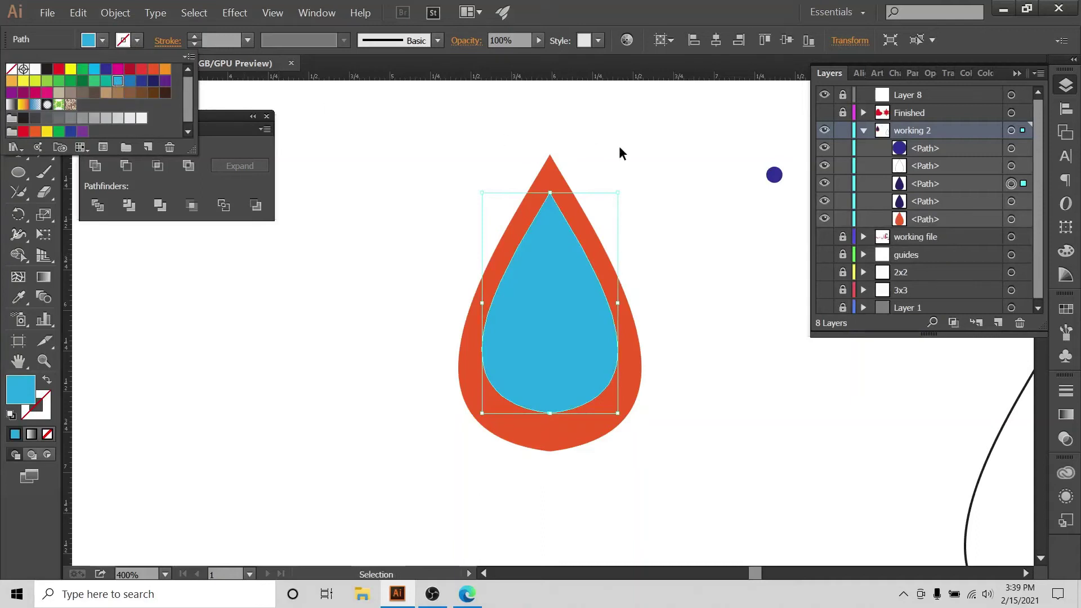
# - Scale the light blue teardrop proportionally about its centre so it sits well inside the navy teardrop
pyautogui.click(619, 193)
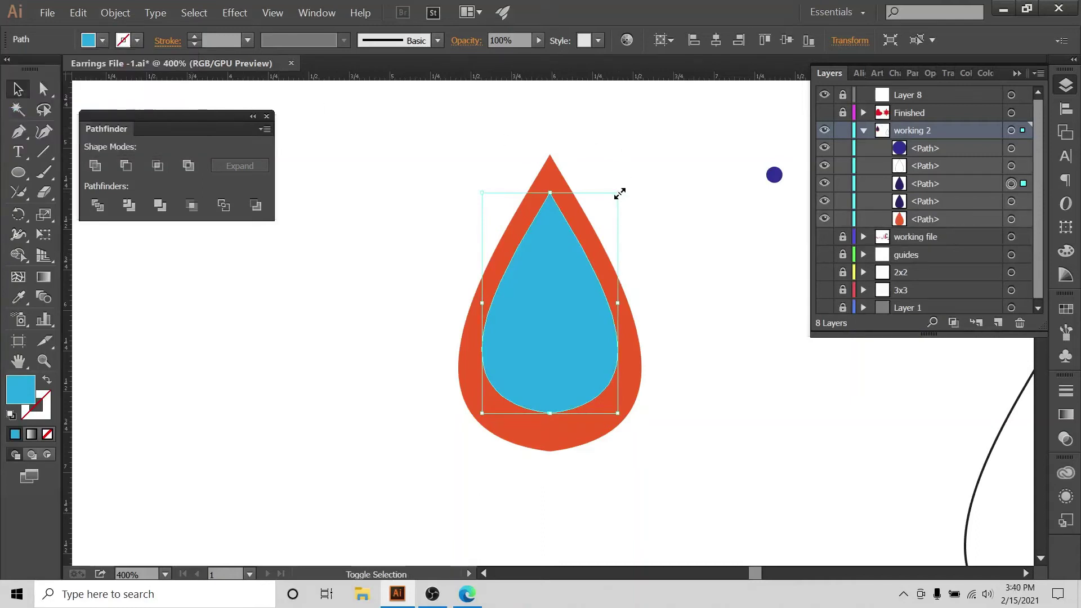
pyautogui.hotkey('ctrl', 'shift', 'b')
pyautogui.moveTo(617, 193); pyautogui.dragTo(589, 229)
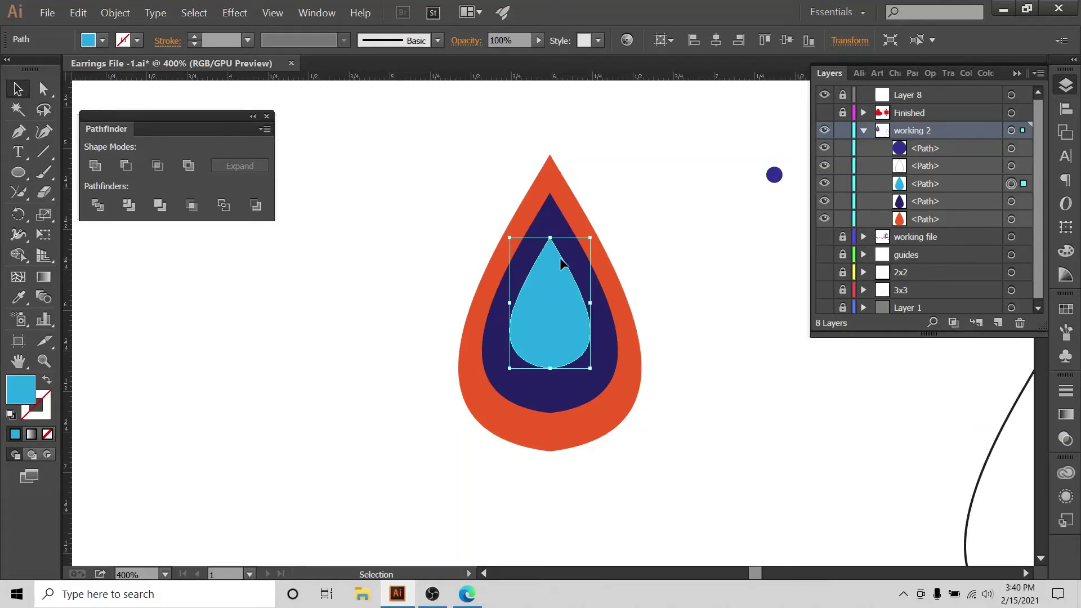
pyautogui.click(635, 183)
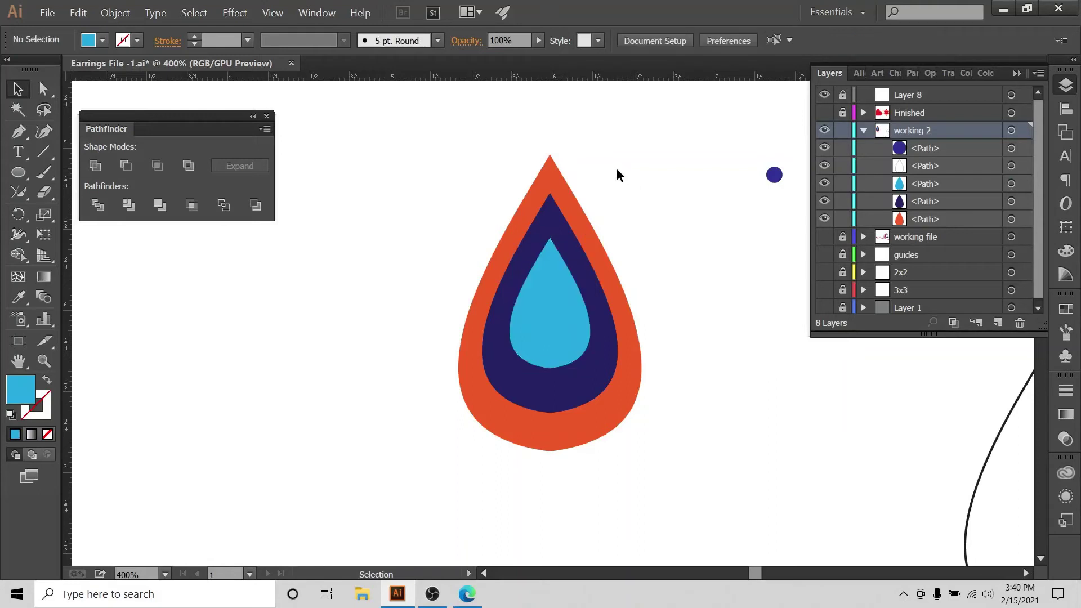
# - Examine the three stacked teardrops by hiding and reshowing the orange, navy and light blue paths one at a time
pyautogui.click(604, 423)
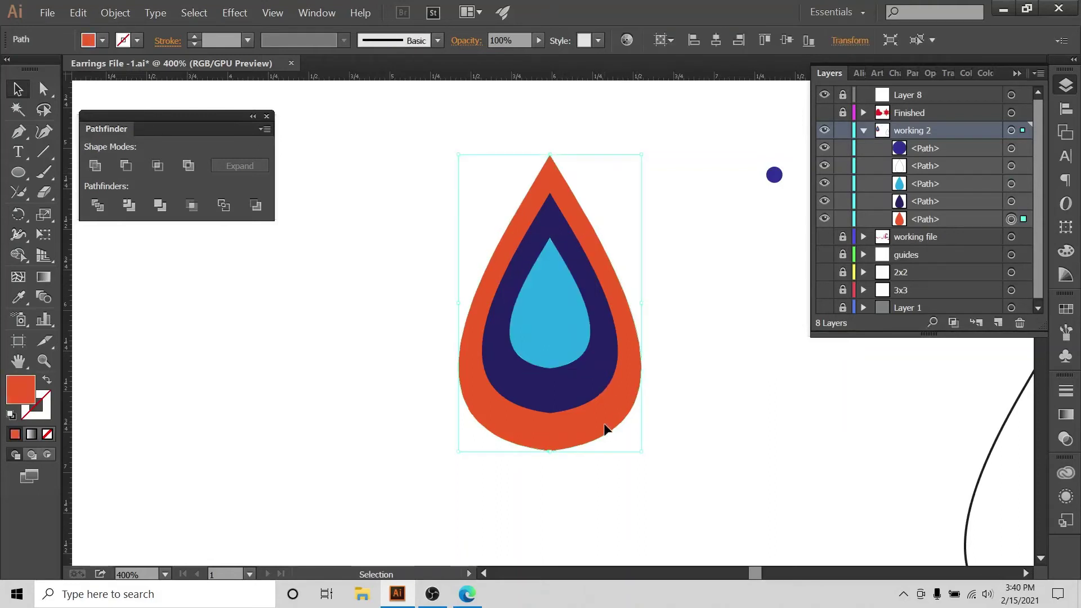
pyautogui.moveTo(671, 316); pyautogui.dragTo(630, 377)
pyautogui.click(825, 220)
pyautogui.click(825, 219)
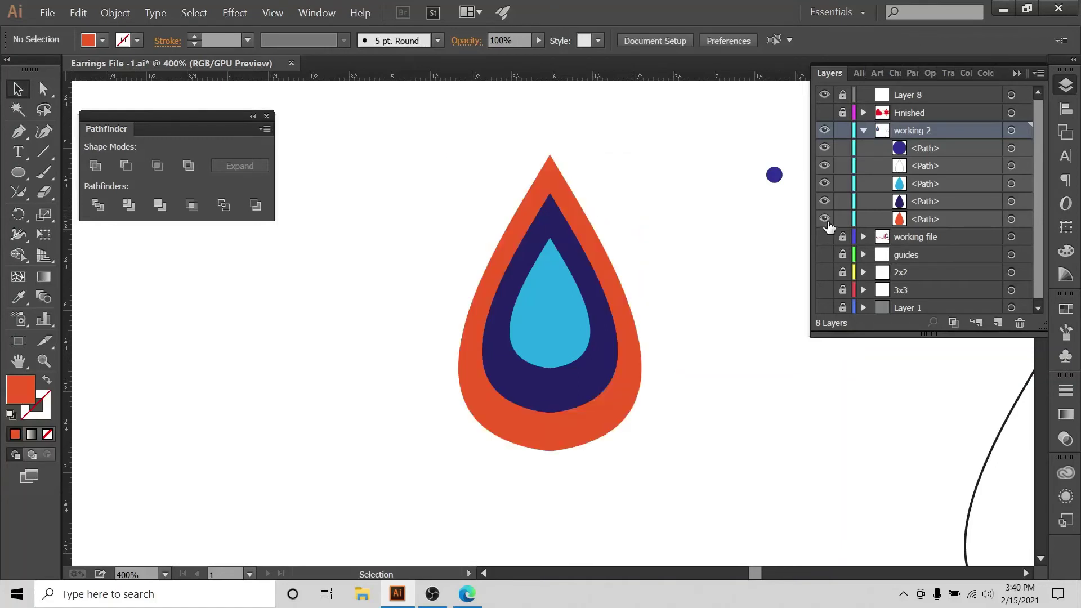
pyautogui.click(825, 219)
pyautogui.click(825, 219)
pyautogui.click(823, 202)
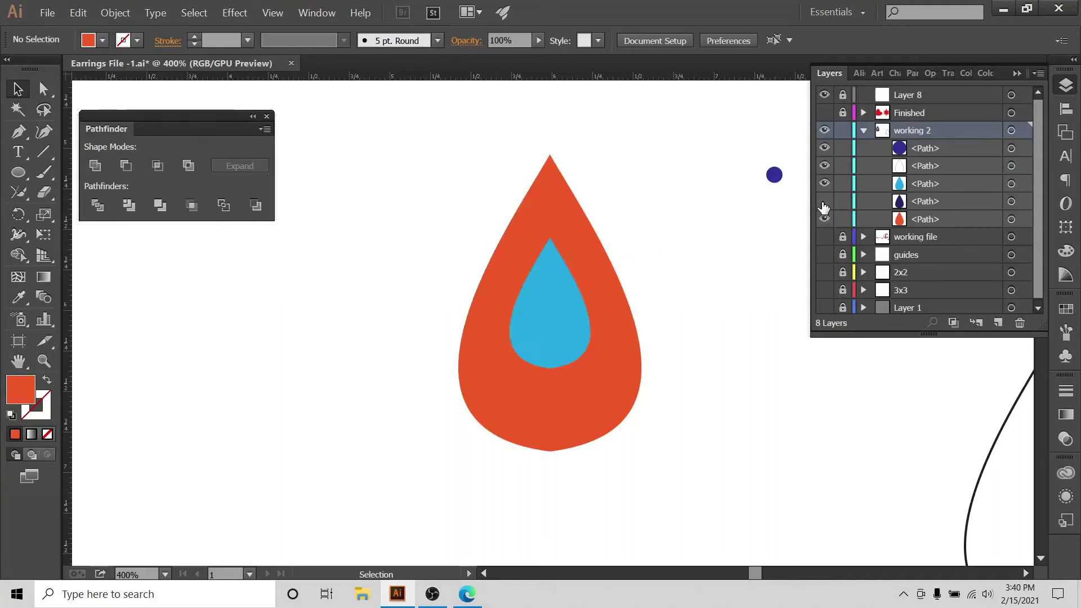
pyautogui.click(824, 201)
pyautogui.click(823, 201)
pyautogui.click(824, 202)
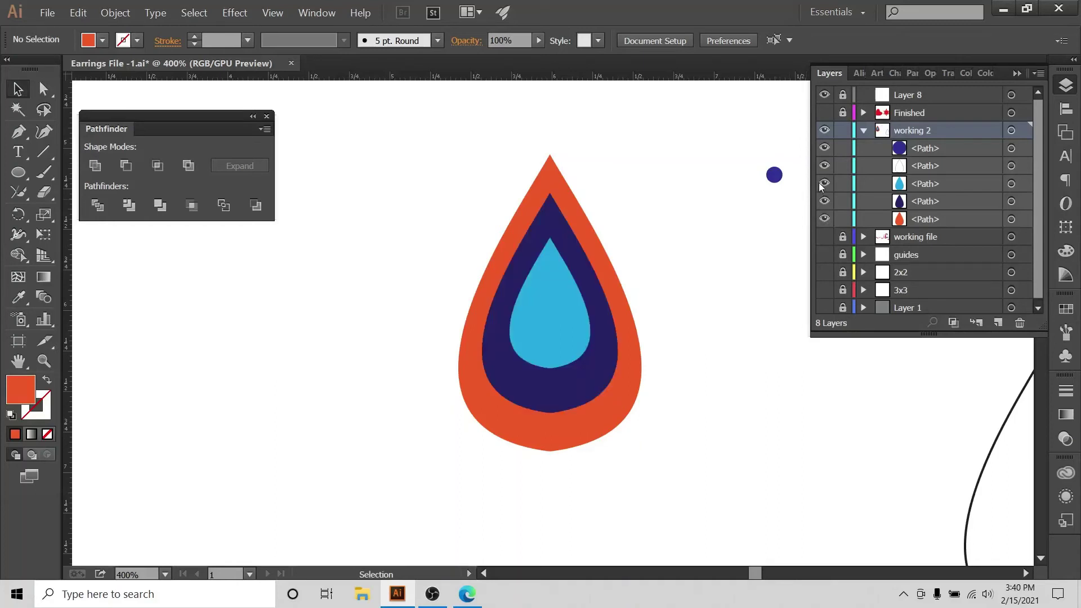
pyautogui.click(824, 183)
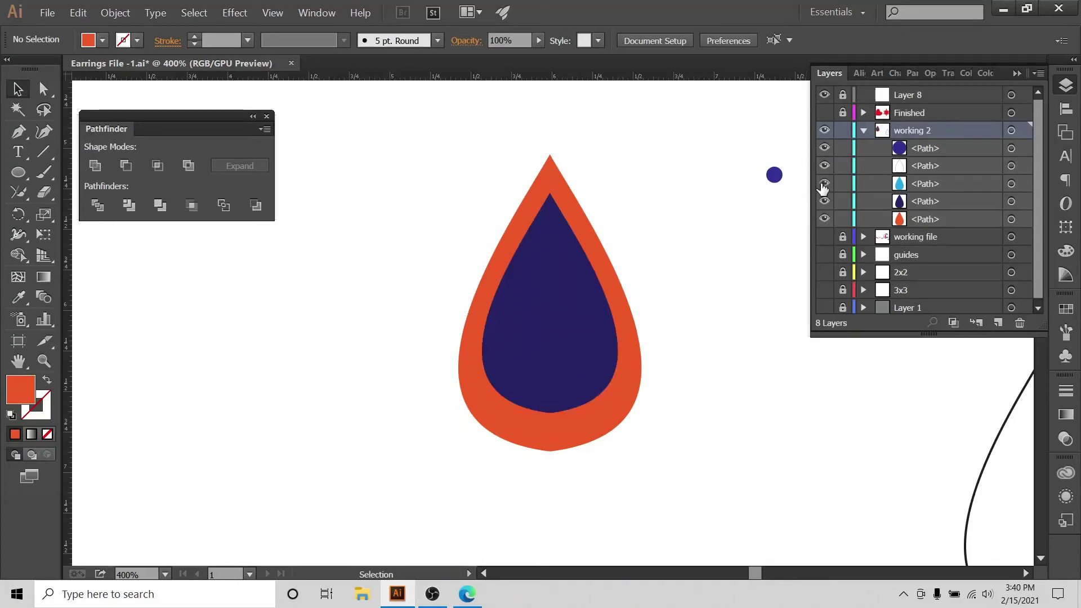
pyautogui.click(823, 184)
# - Select all three teardrops and set the alignment reference to Align to Selection
pyautogui.moveTo(651, 168); pyautogui.dragTo(379, 434)
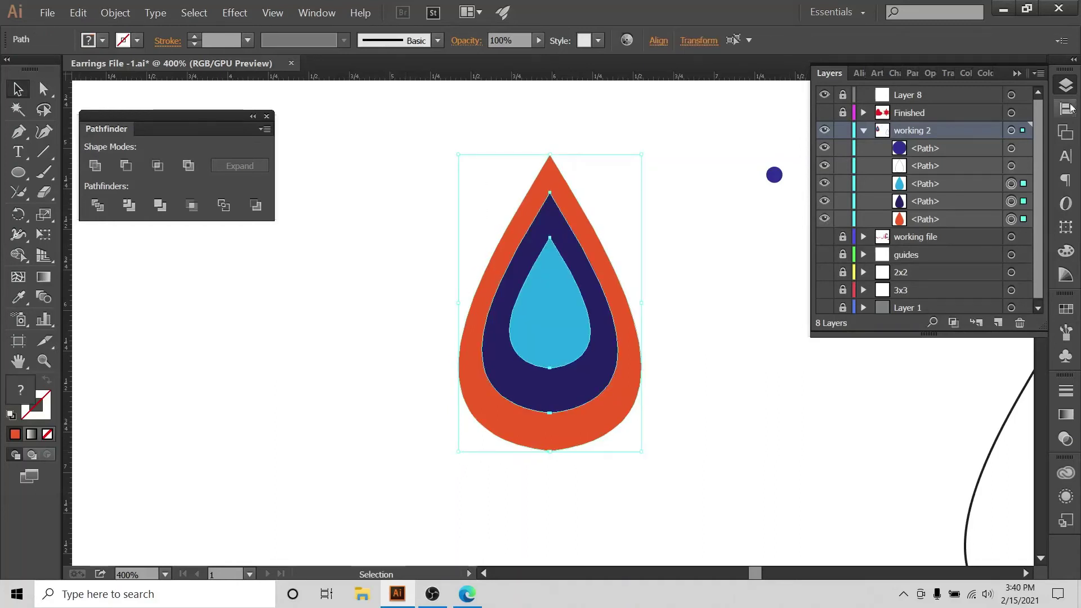
pyautogui.click(315, 13)
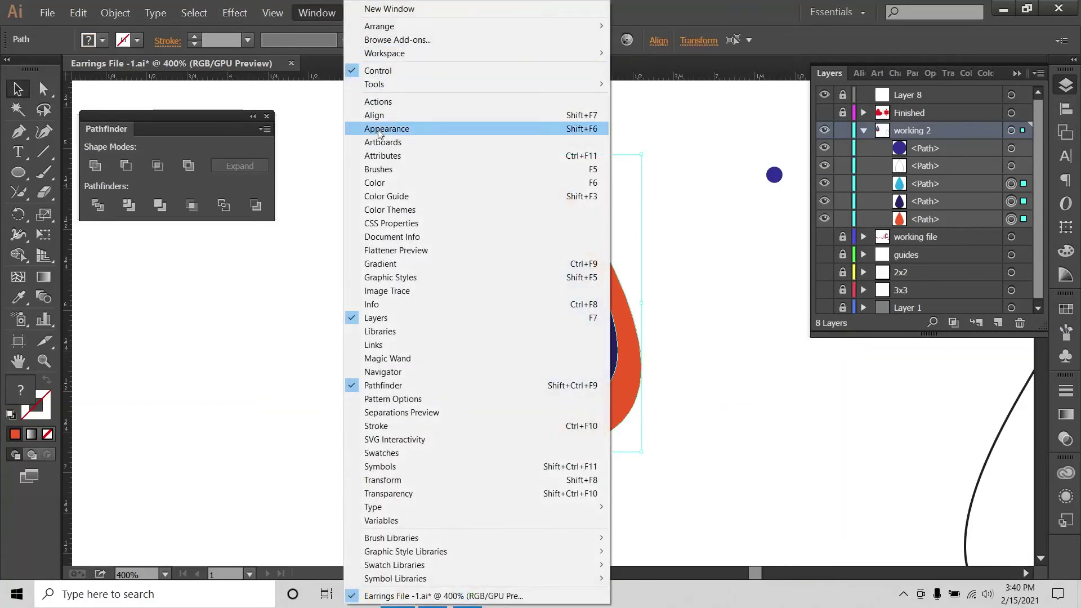
pyautogui.click(1064, 111)
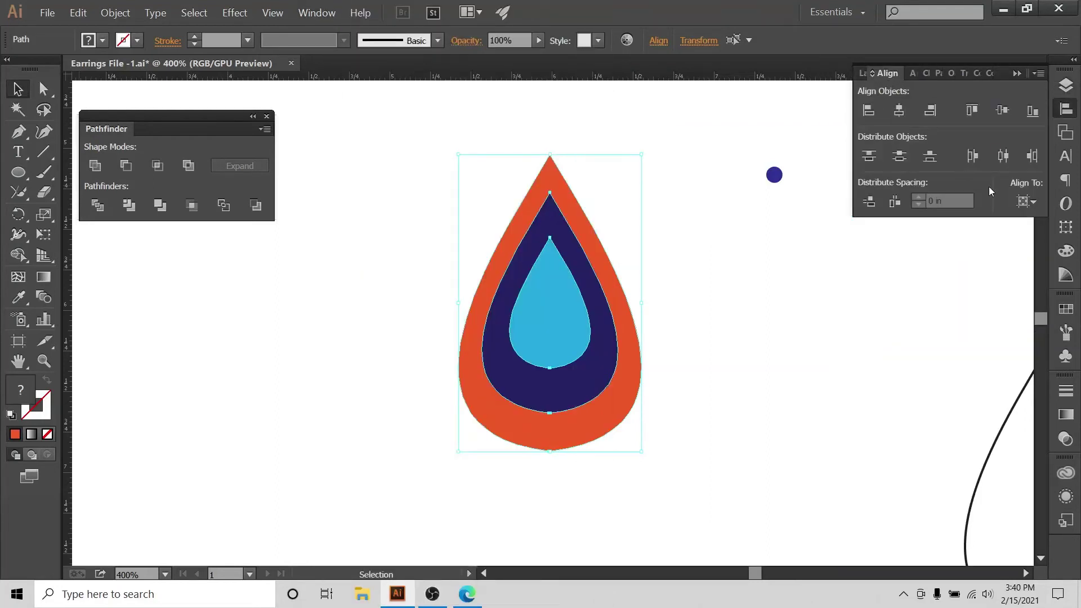
pyautogui.click(1021, 202)
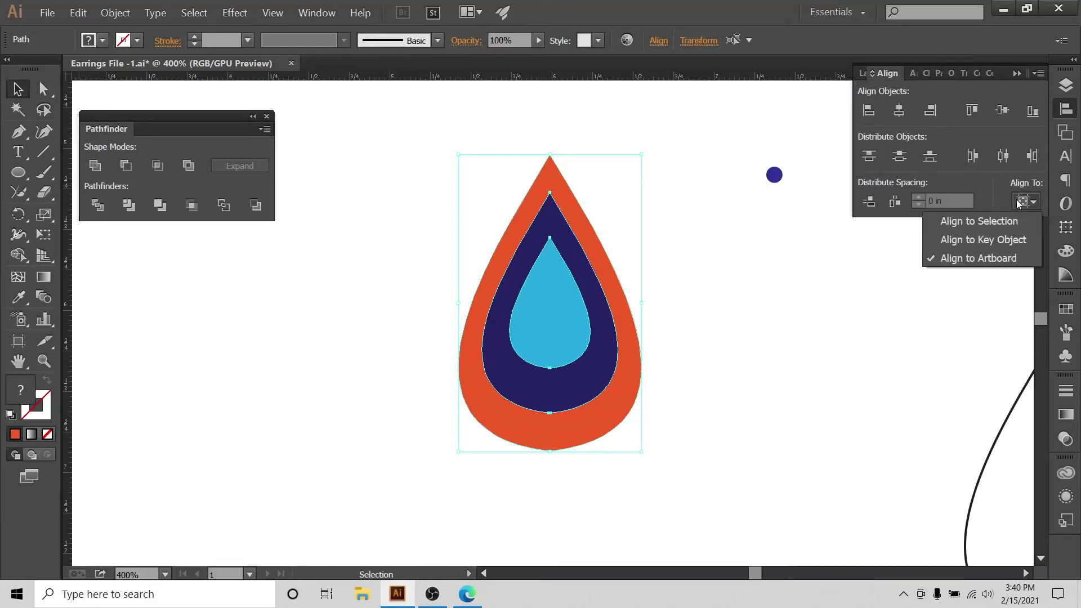
pyautogui.click(970, 224)
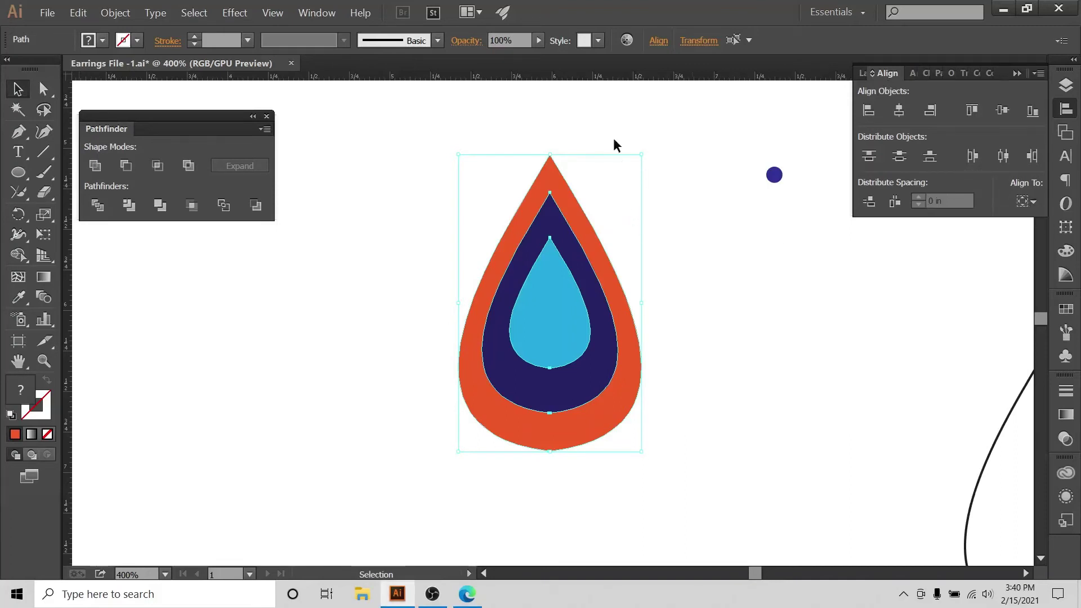
# - Align the three teardrops on their horizontal centres and by their top edges so their tips coincide
pyautogui.click(609, 117)
pyautogui.moveTo(564, 116); pyautogui.dragTo(500, 338)
pyautogui.click(899, 111)
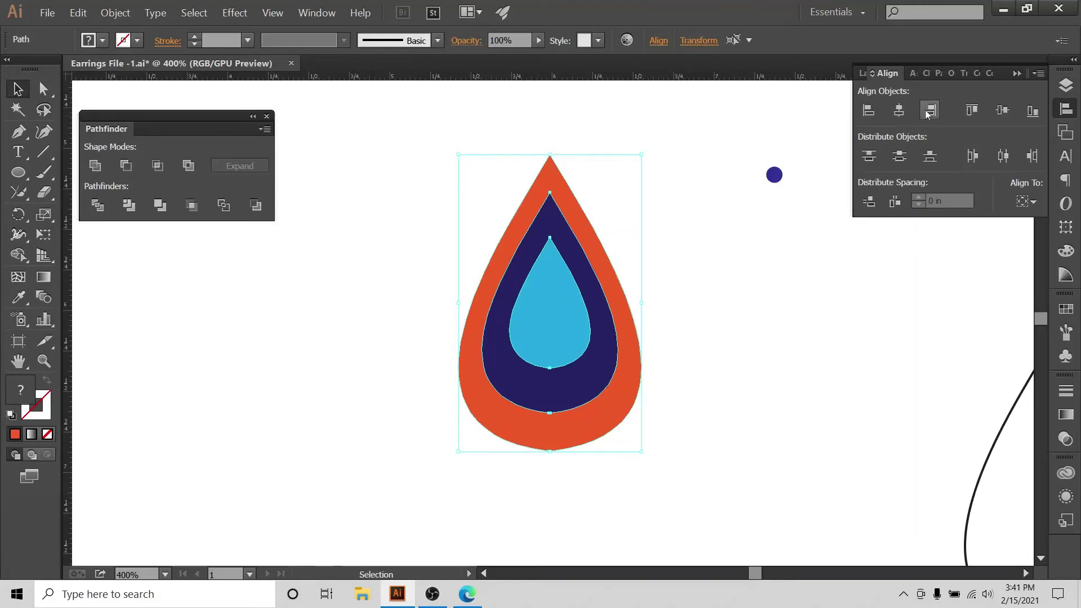
pyautogui.click(970, 111)
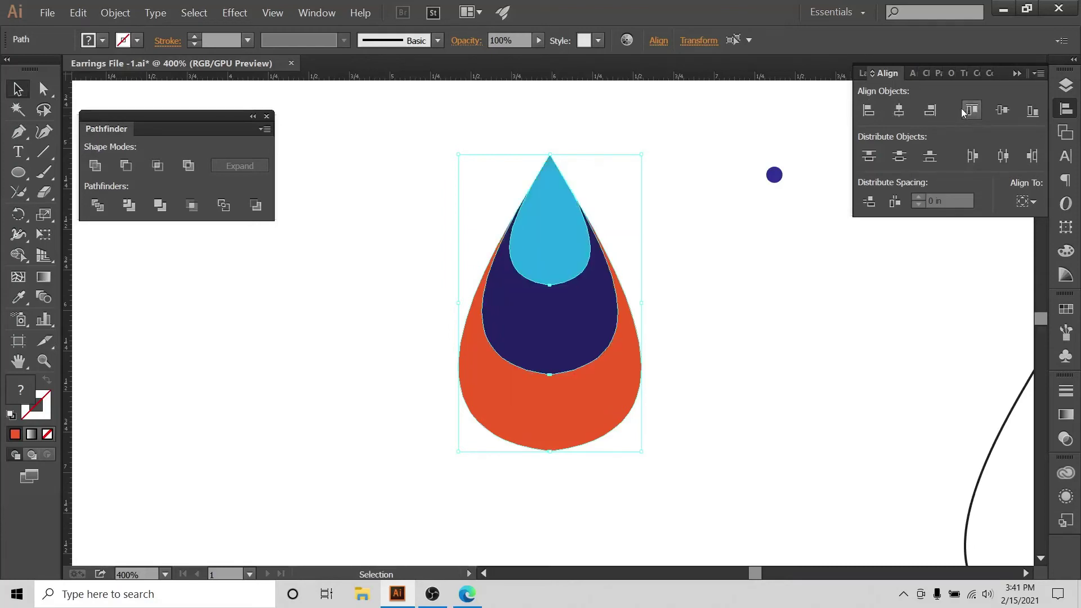
pyautogui.click(595, 107)
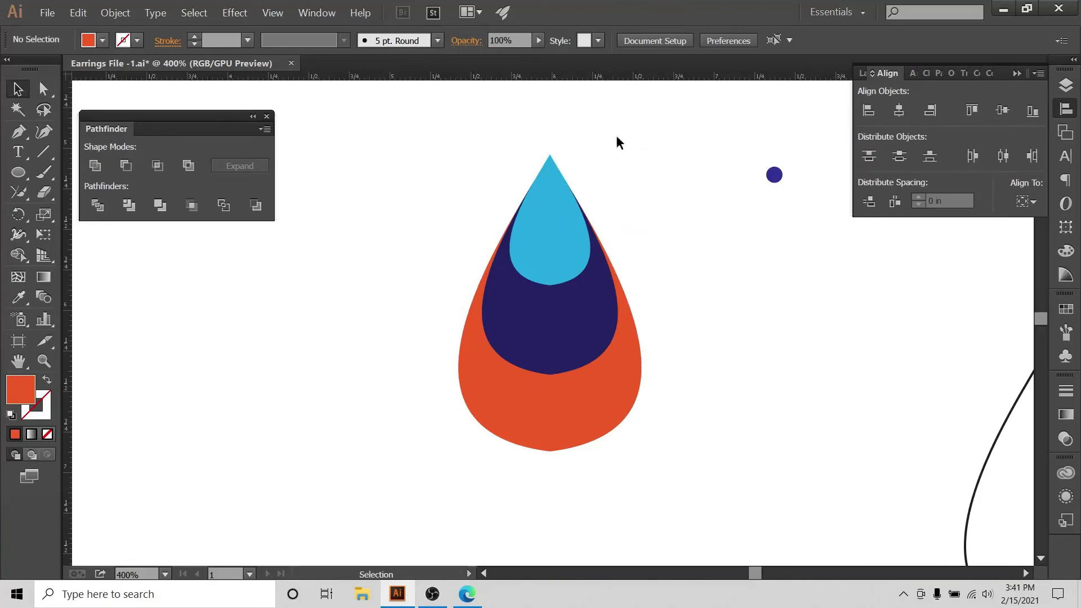
# - Hide the orange, navy and light blue teardrop paths, and show only the orange one again
pyautogui.click(1065, 86)
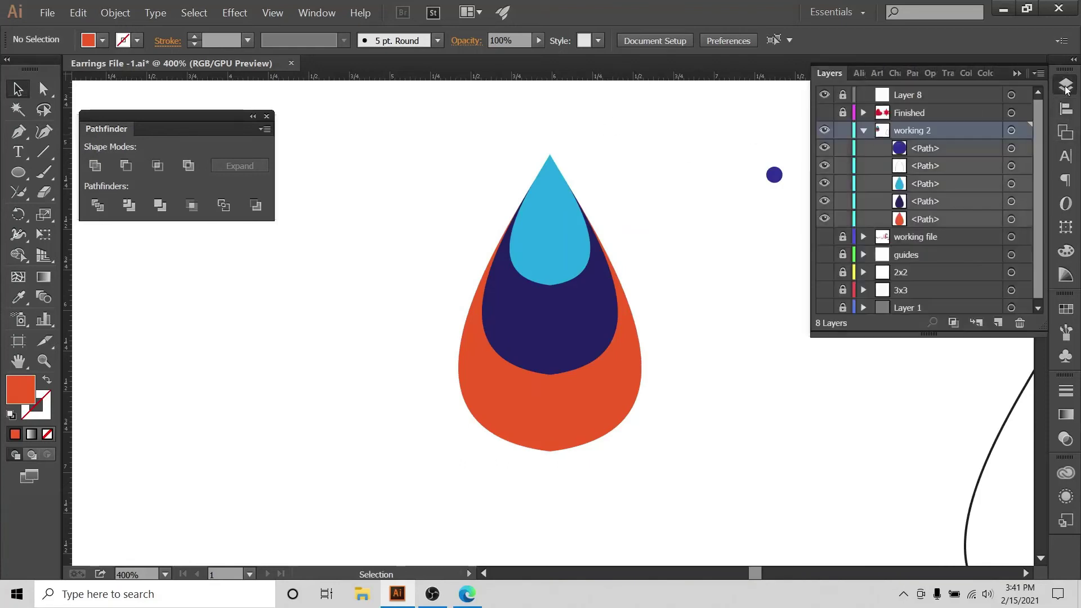
pyautogui.click(825, 219)
pyautogui.click(825, 201)
pyautogui.click(825, 184)
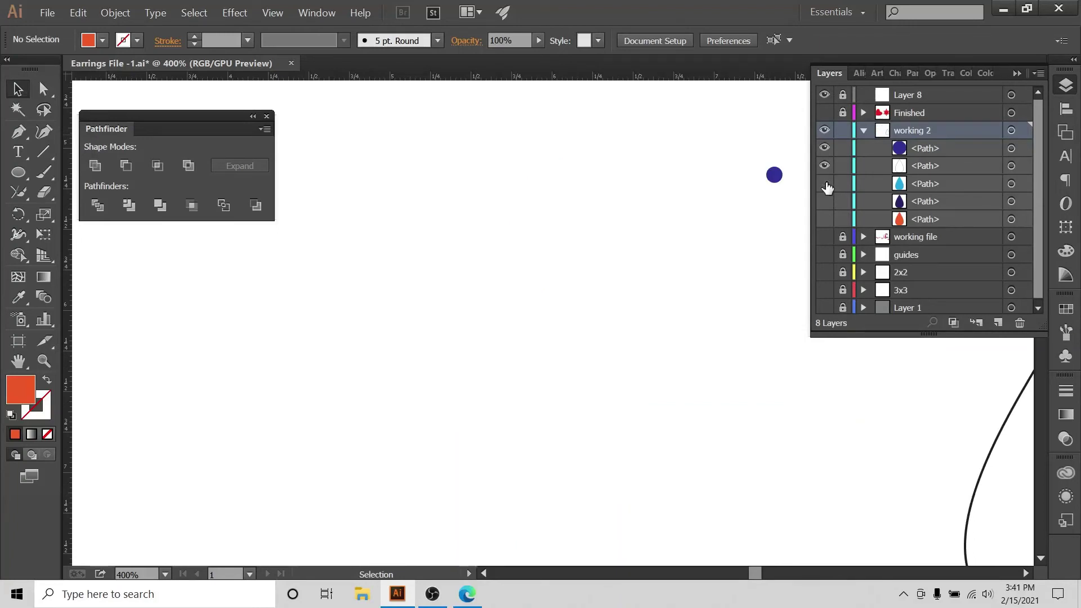
pyautogui.click(823, 219)
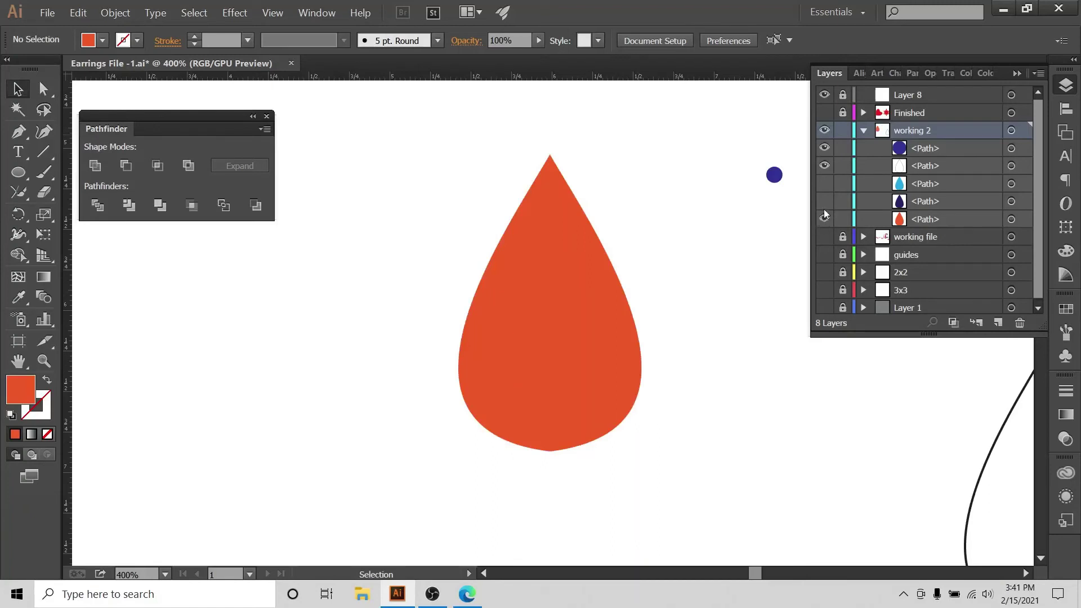
# - Show the navy and light blue teardrop paths again and open the alignment options
pyautogui.click(824, 203)
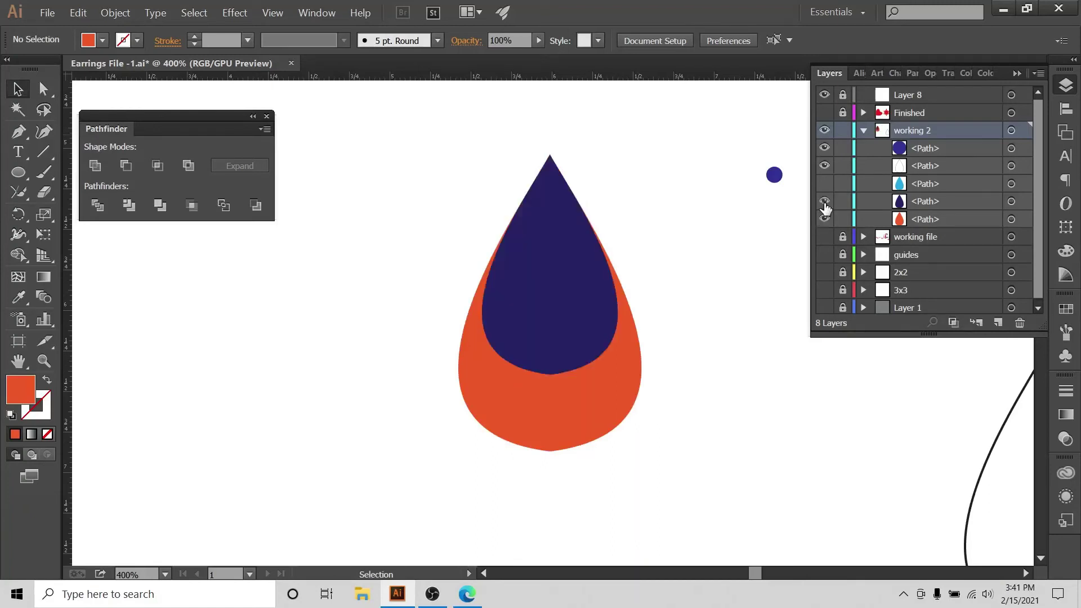
pyautogui.click(824, 183)
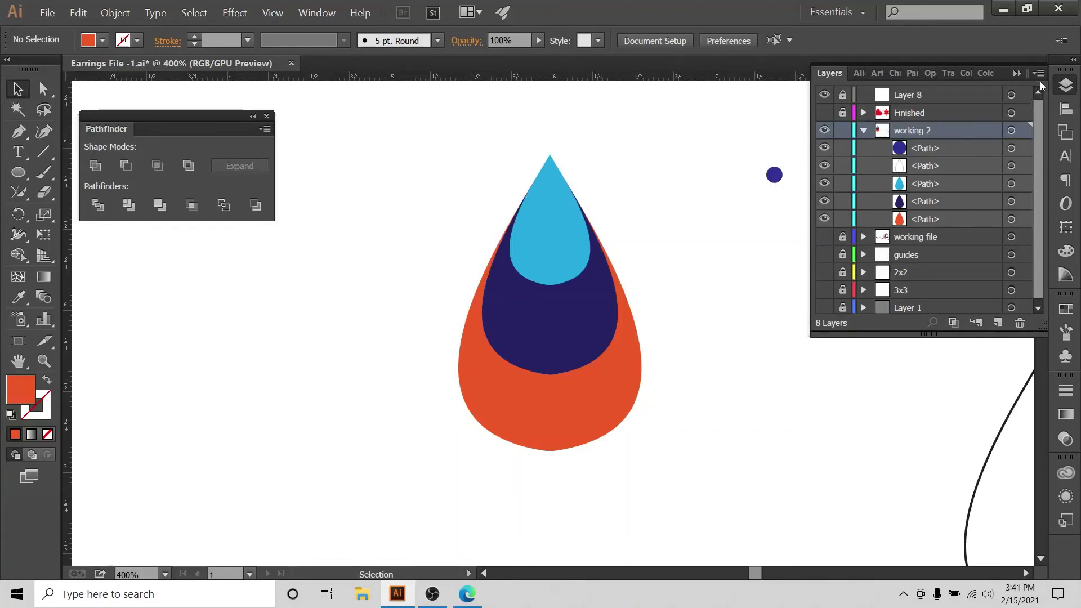
pyautogui.click(1065, 109)
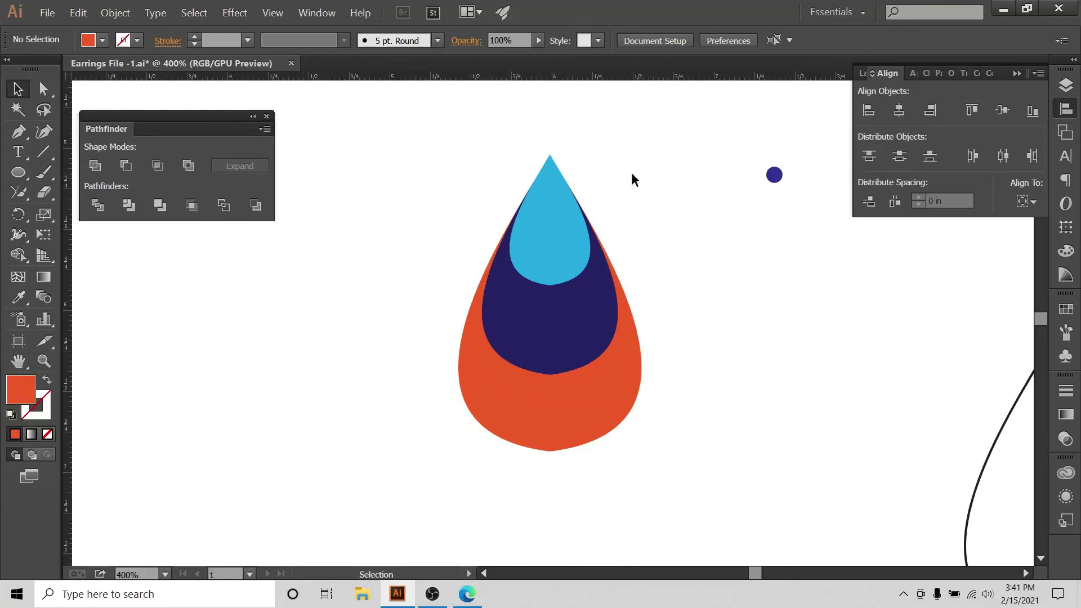
# - Recolour the small hole circle beside the teardrops with a dark purple fill
pyautogui.moveTo(721, 147); pyautogui.dragTo(784, 210)
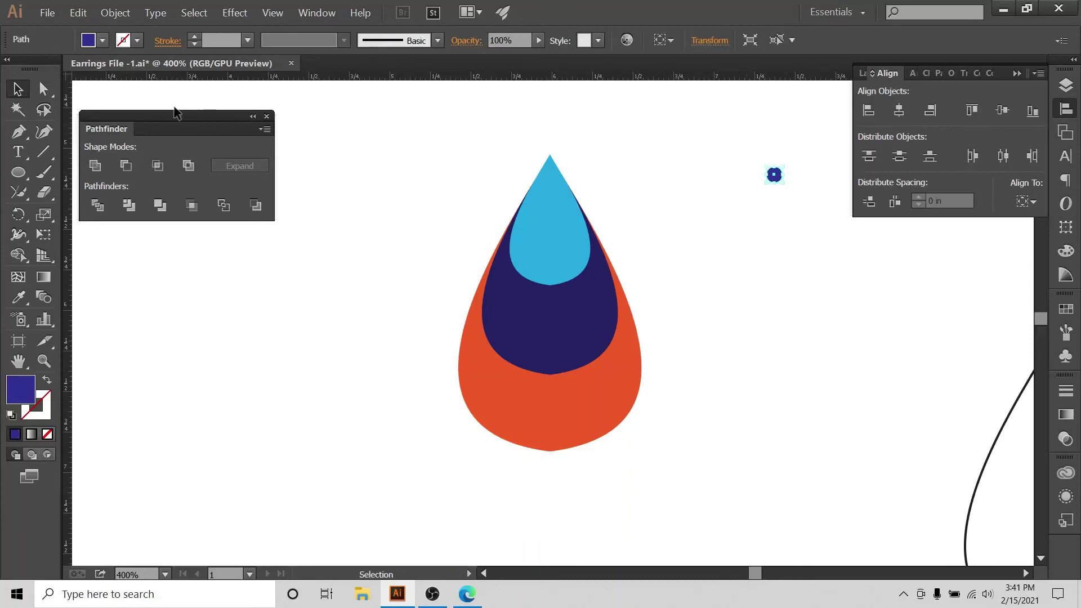
pyautogui.click(100, 41)
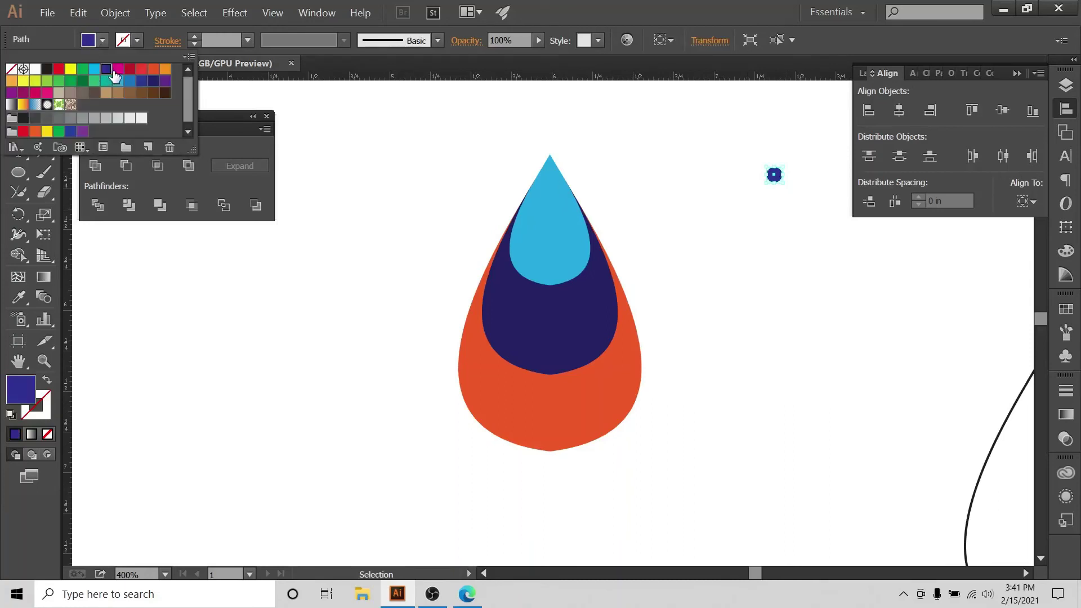
pyautogui.click(117, 69)
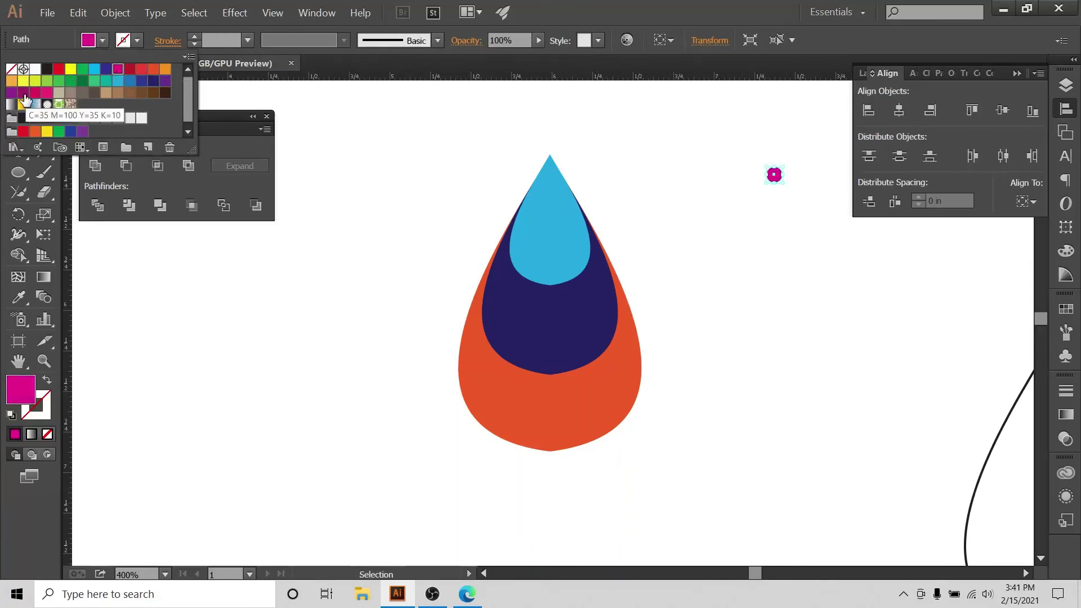
pyautogui.click(71, 69)
pyautogui.click(165, 80)
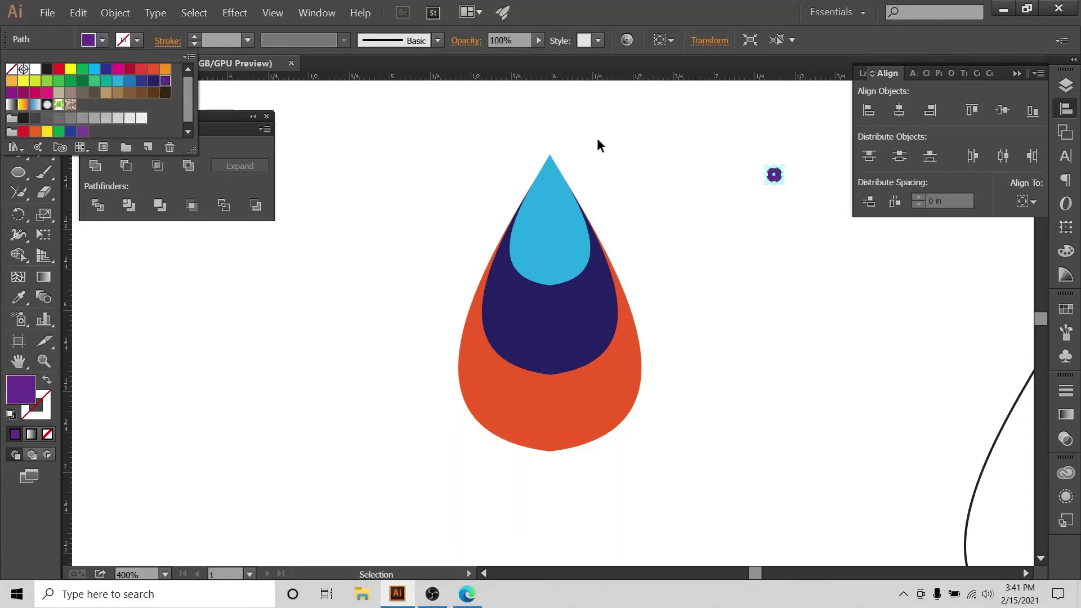
pyautogui.click(625, 148)
pyautogui.click(663, 163)
# - Arrange the purple circle in front of the teardrops
pyautogui.click(774, 176)
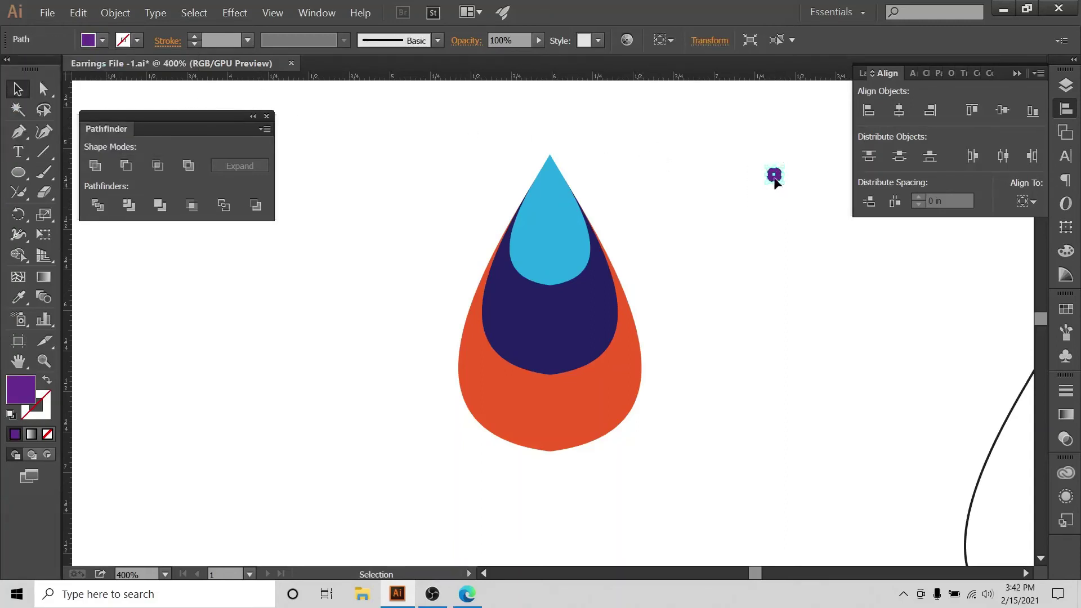
pyautogui.rightClick(774, 177)
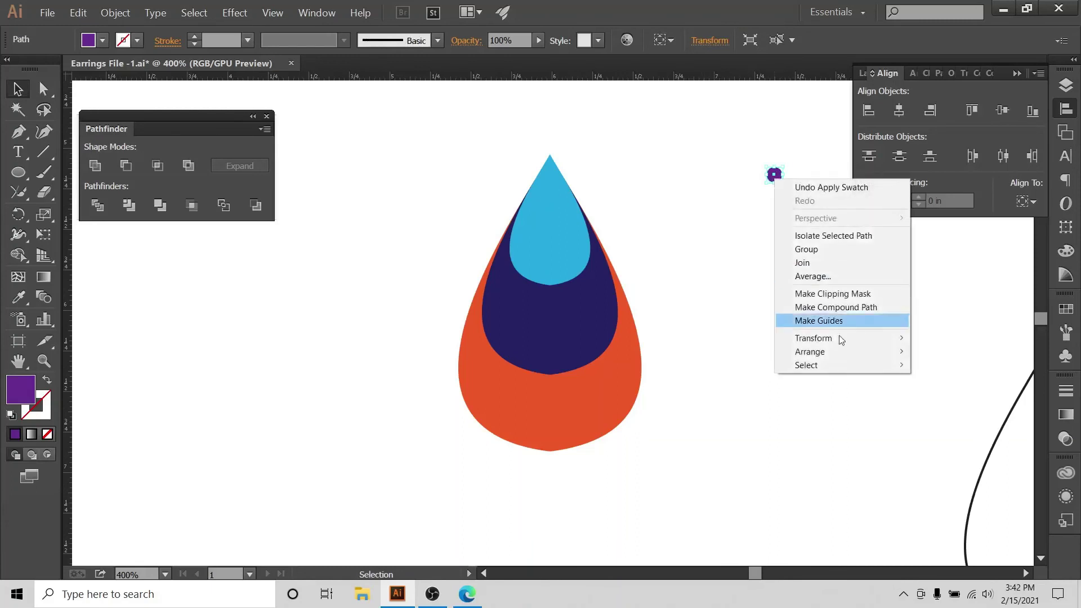
pyautogui.moveTo(839, 350)
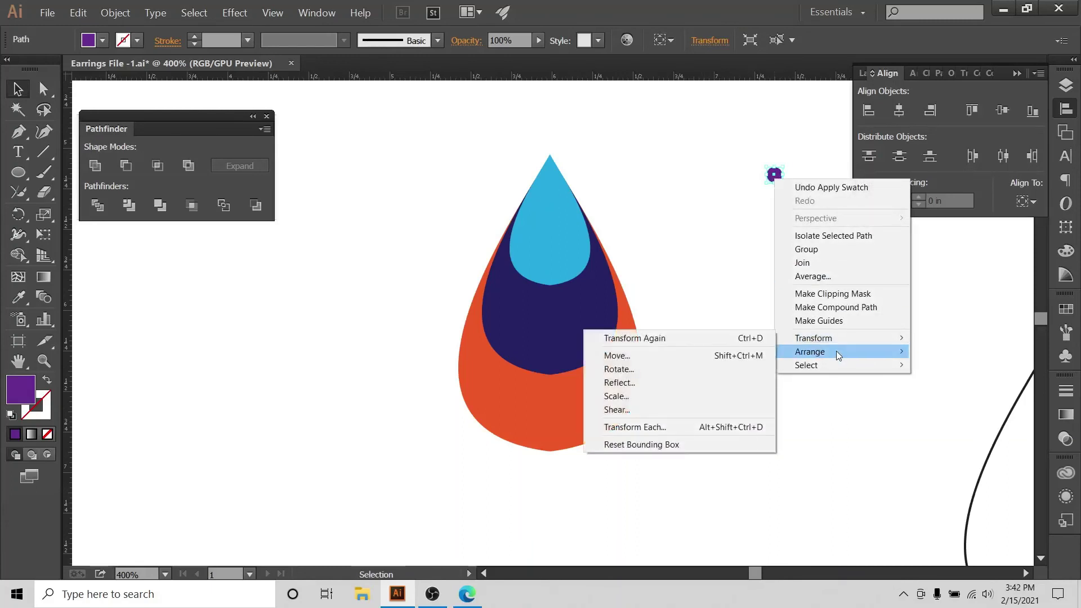
pyautogui.click(714, 359)
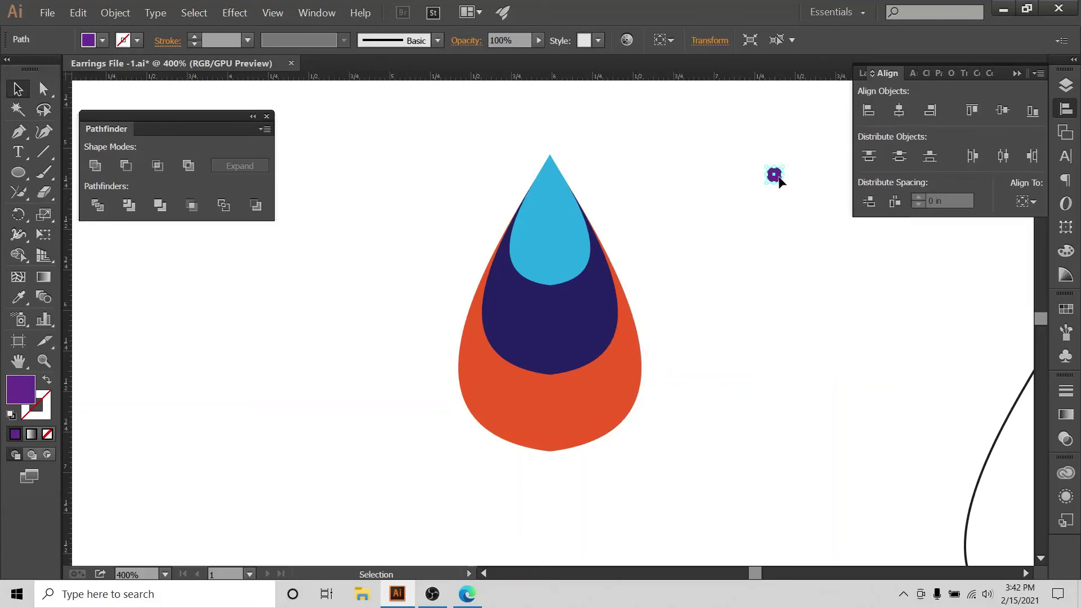
# - Place the purple circle on the light blue teardrop just below its tip and compare it with the stacked earring photo in the browser
pyautogui.moveTo(775, 176); pyautogui.dragTo(551, 183)
pyautogui.click(623, 170)
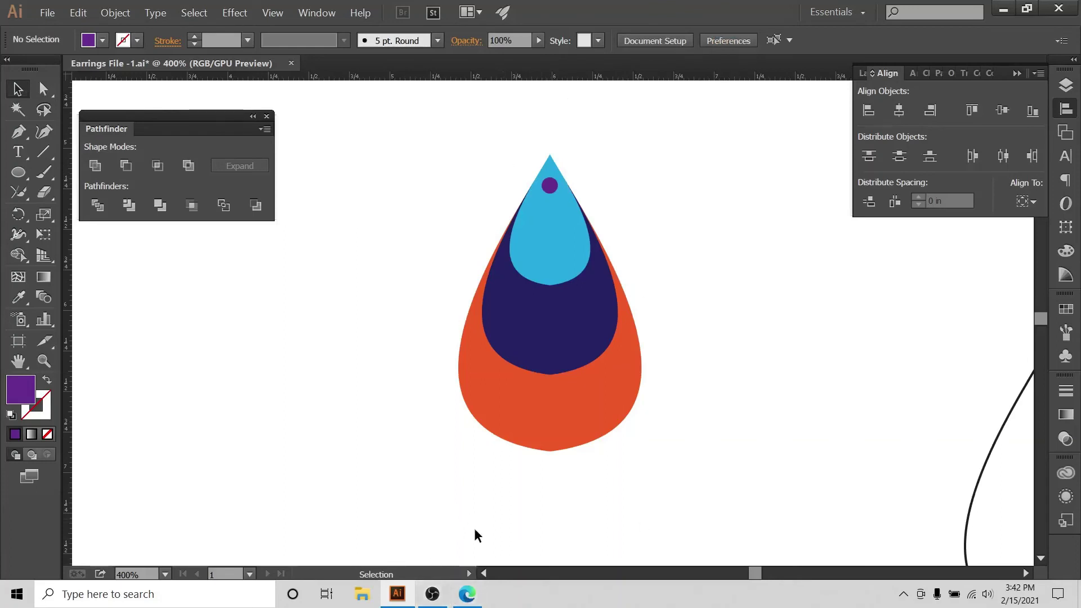
pyautogui.click(467, 594)
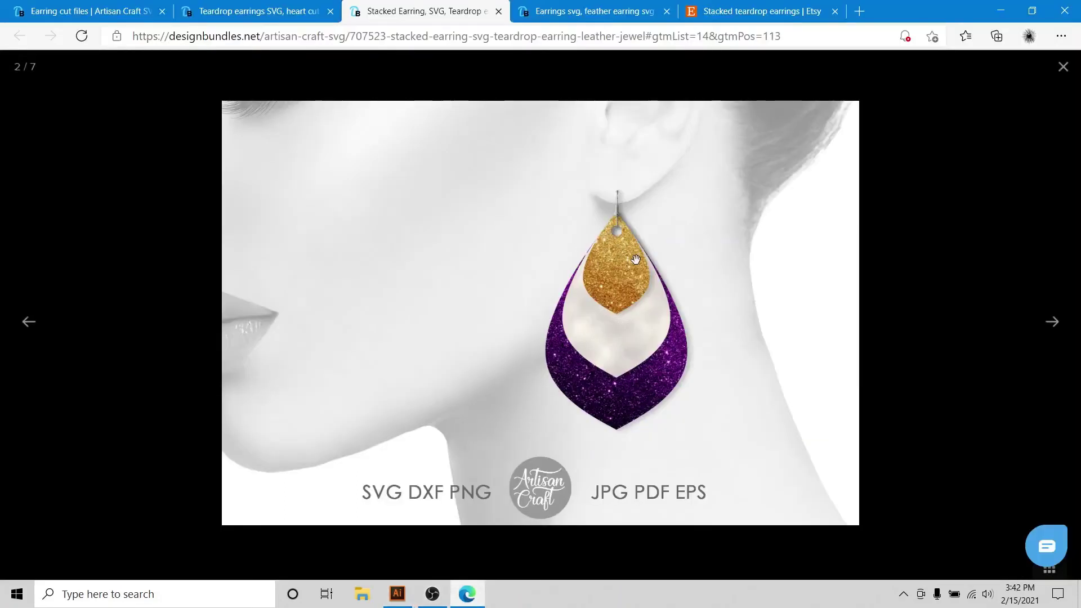
pyautogui.click(403, 599)
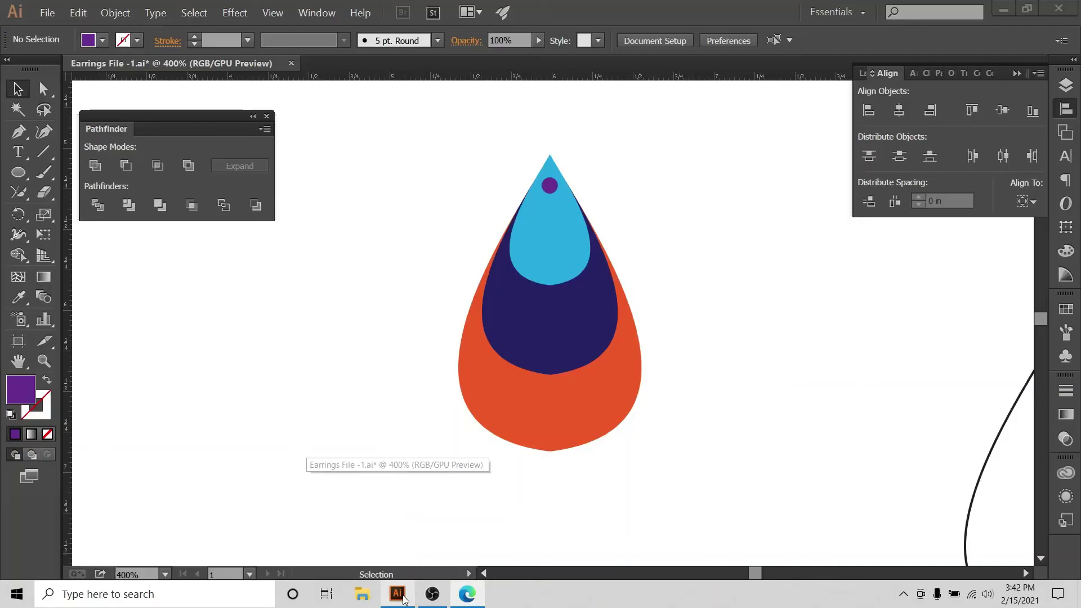
# - Align the purple circle and the three teardrops on their horizontal centres, relative to the selection
pyautogui.moveTo(628, 535); pyautogui.dragTo(628, 534)
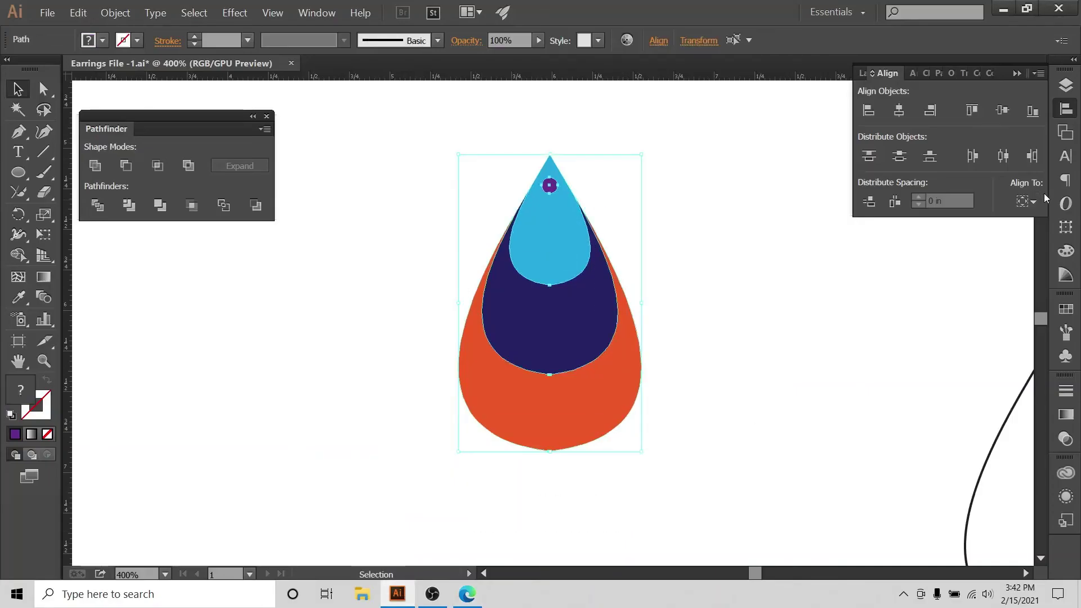
pyautogui.click(1026, 201)
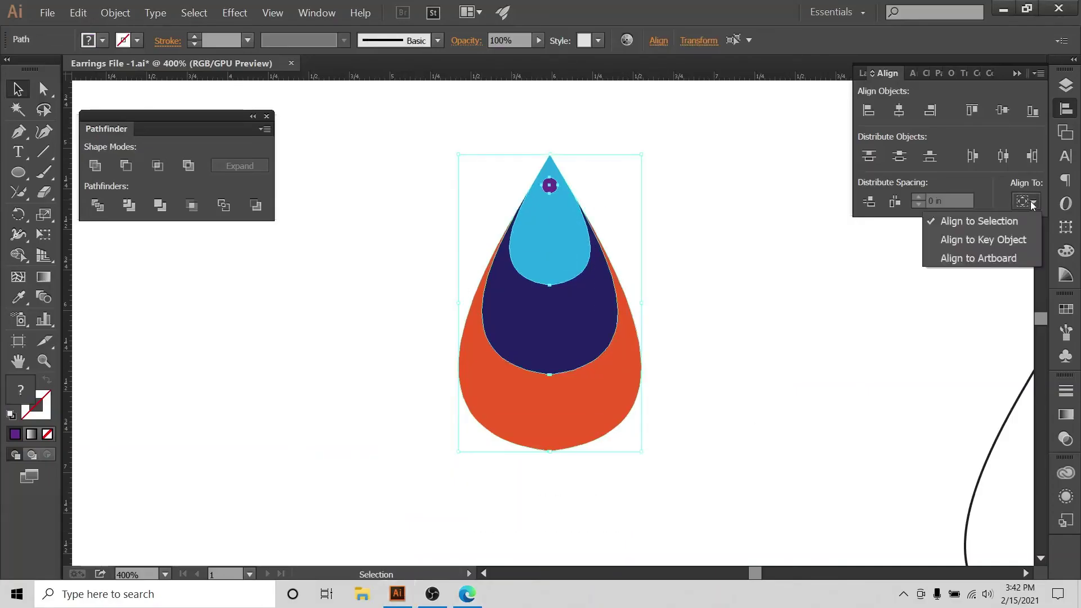
pyautogui.click(902, 124)
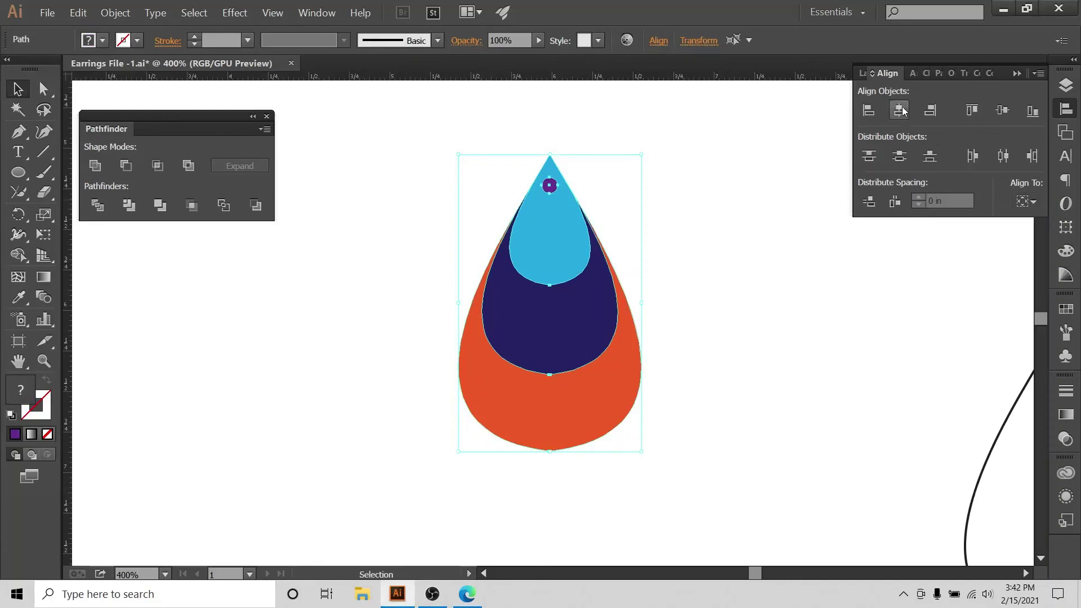
pyautogui.click(712, 145)
pyautogui.moveTo(683, 118); pyautogui.dragTo(508, 404)
pyautogui.click(777, 133)
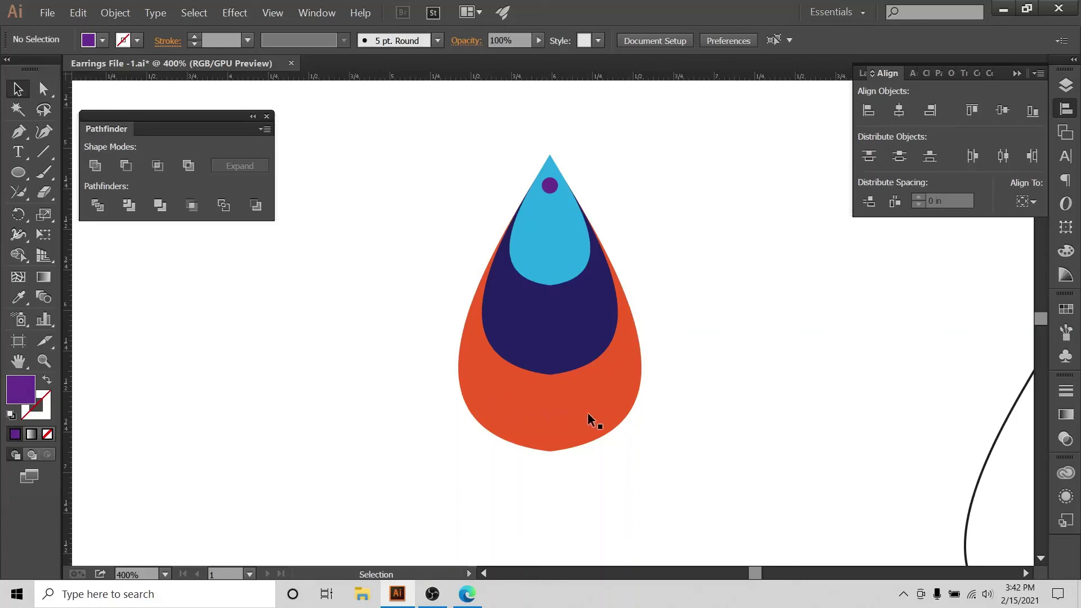
# - Examine the teardrops under the circle by selecting the navy and light blue ones in turn
pyautogui.click(572, 366)
pyautogui.click(567, 332)
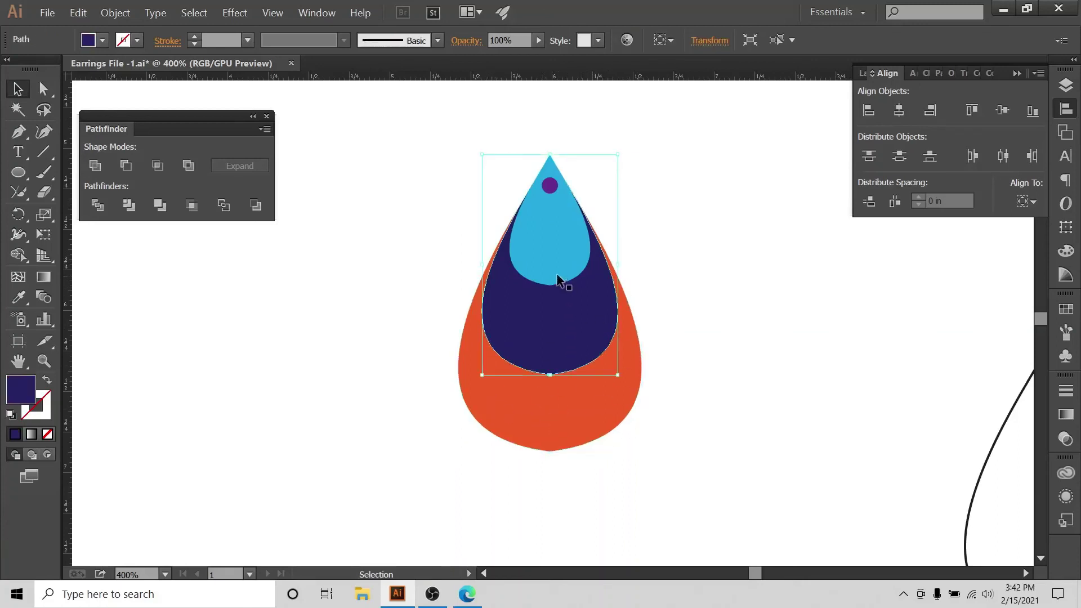
pyautogui.click(556, 277)
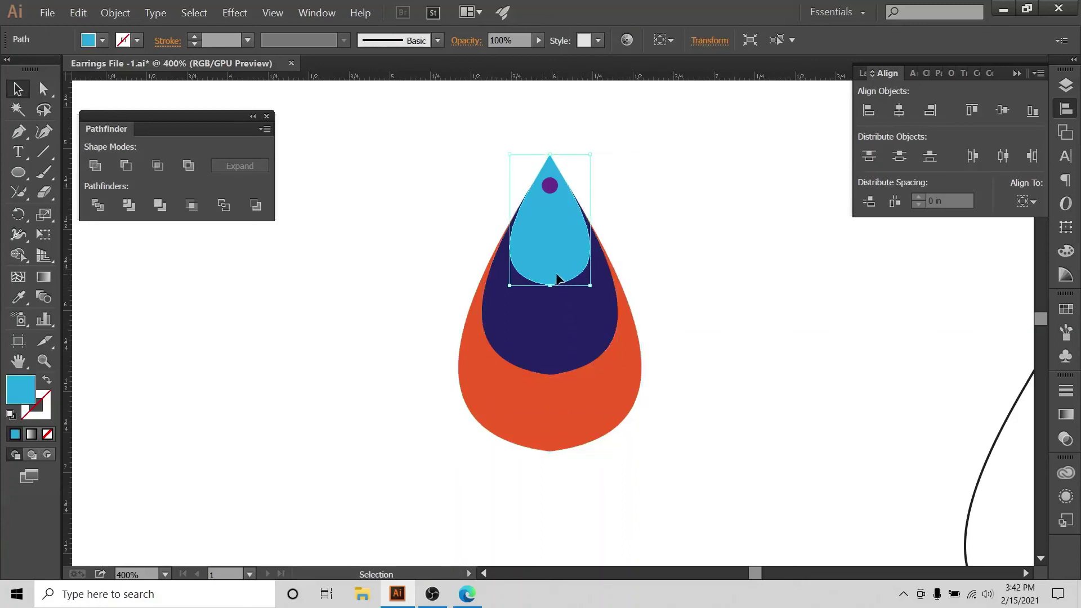
pyautogui.click(817, 254)
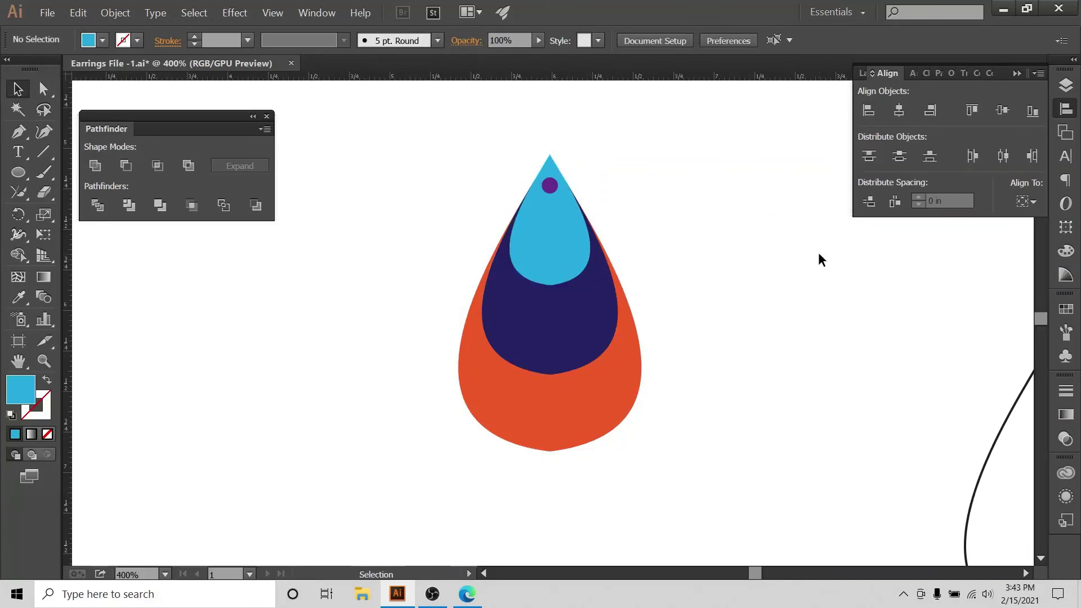
# - Try cutting the three stacked teardrops with the purple circle using Divide Objects Below
pyautogui.click(549, 185)
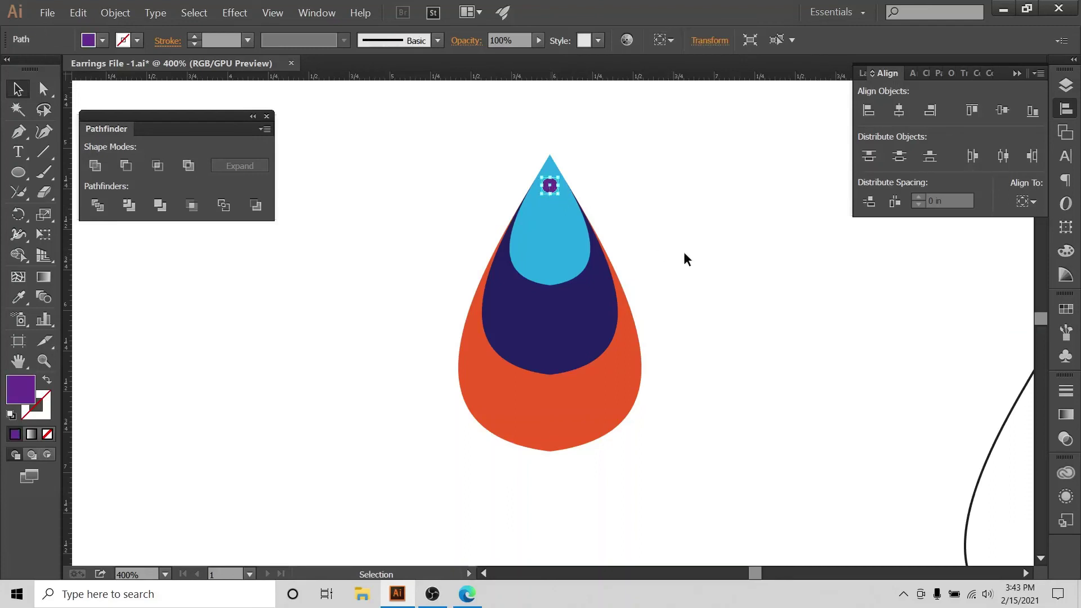
pyautogui.click(116, 13)
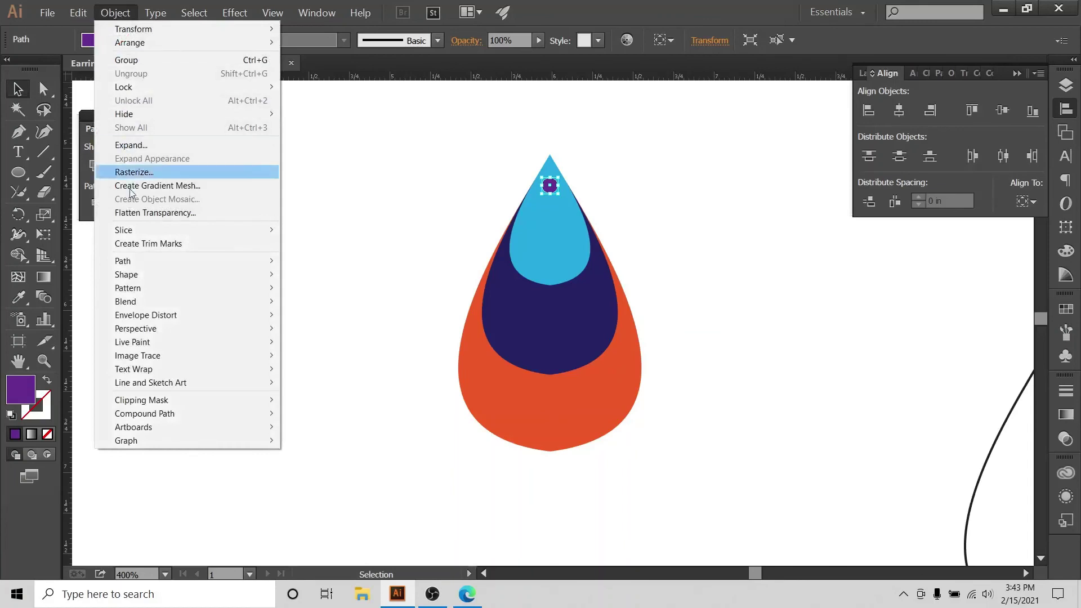
pyautogui.moveTo(149, 262)
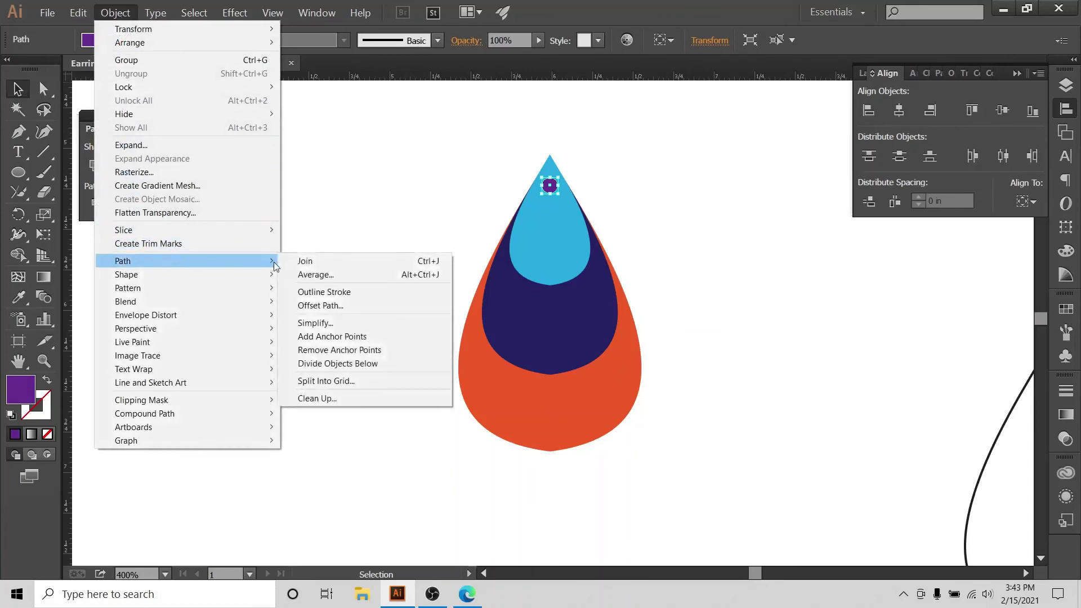
pyautogui.click(346, 366)
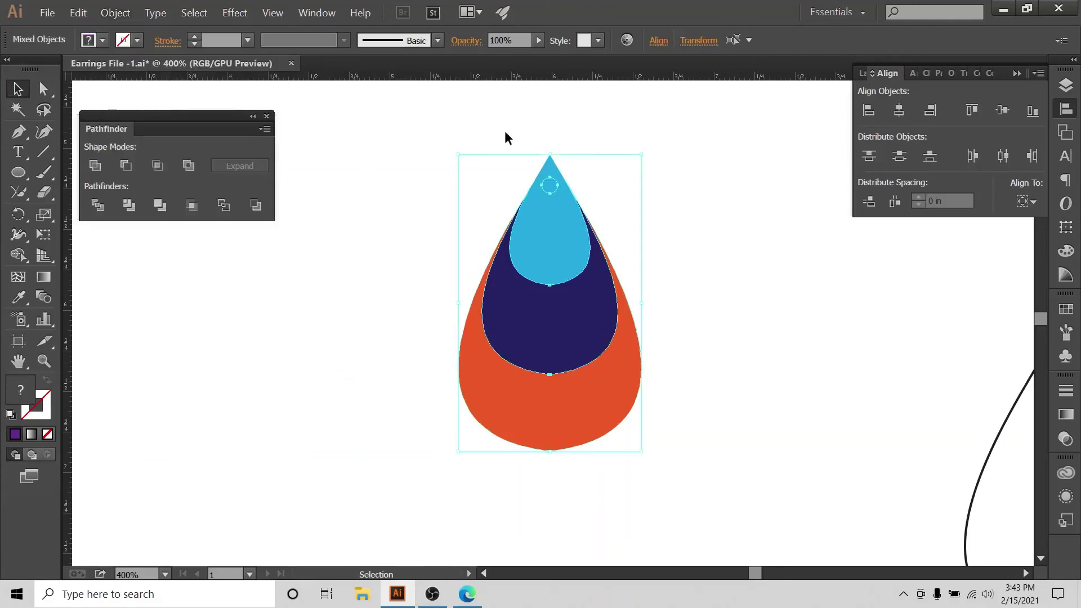
pyautogui.click(575, 117)
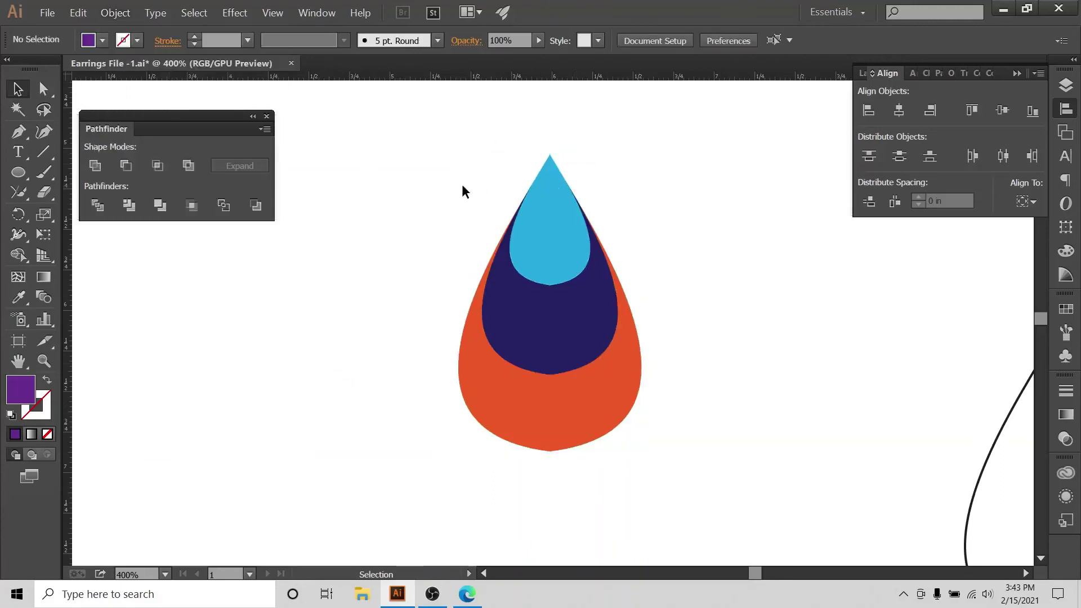
# - Select the restored purple circle and apply Divide Objects Below to cut its outline through all three teardrops
pyautogui.click(550, 190)
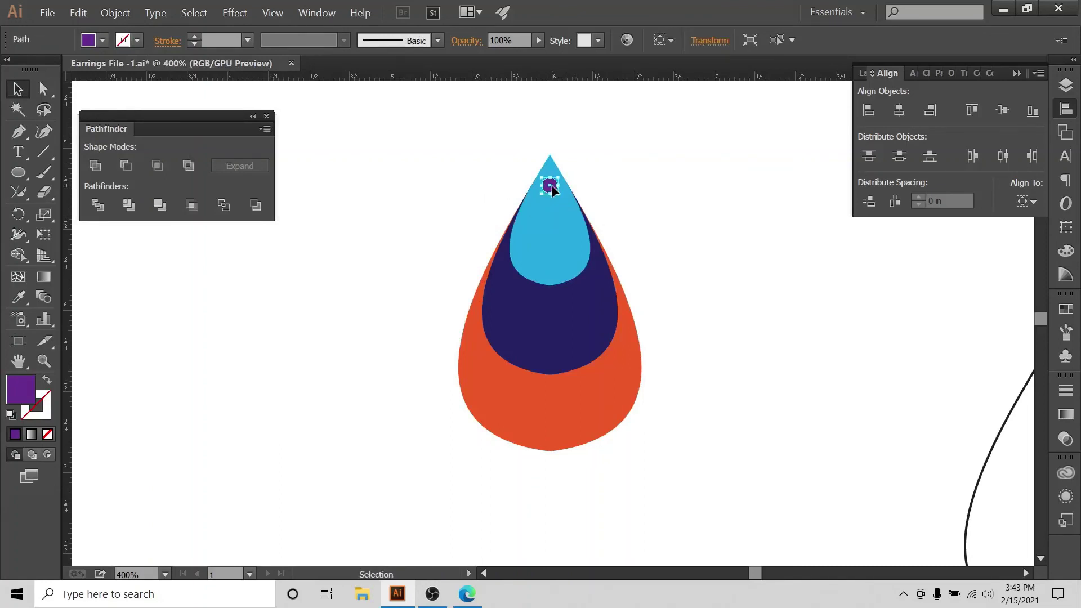
pyautogui.click(116, 12)
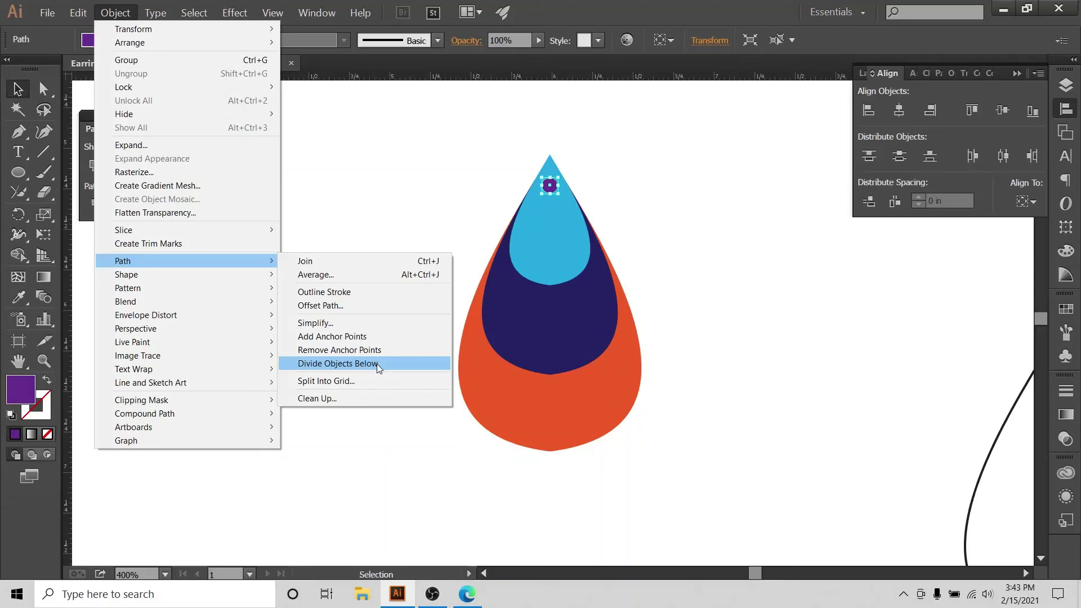
pyautogui.click(377, 364)
pyautogui.click(531, 172)
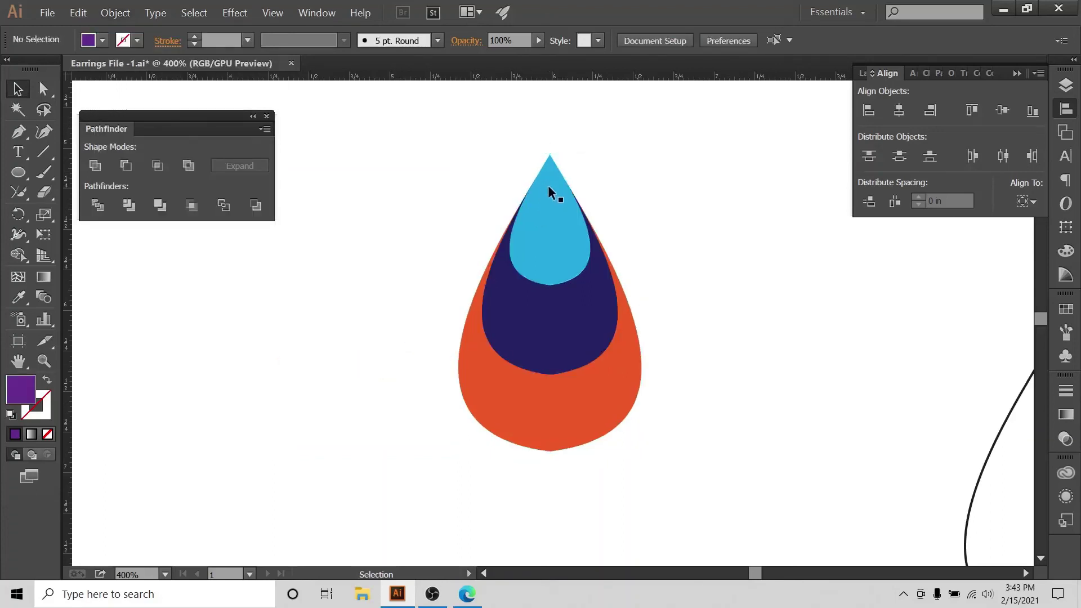
# - Delete the circular piece cut out of the light blue teardrop near its tip
pyautogui.click(549, 185)
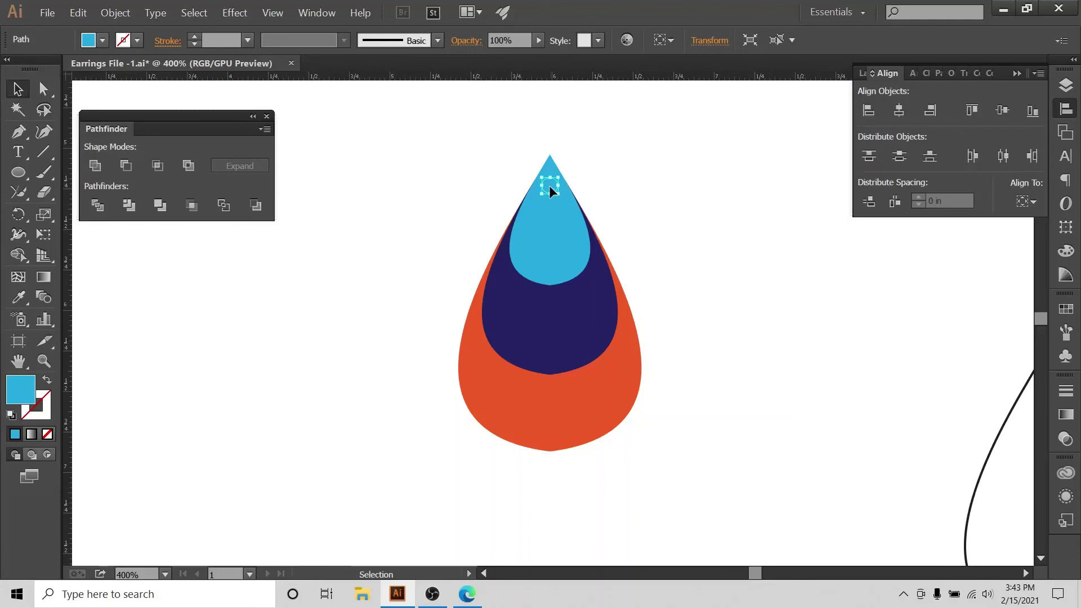
pyautogui.click(613, 176)
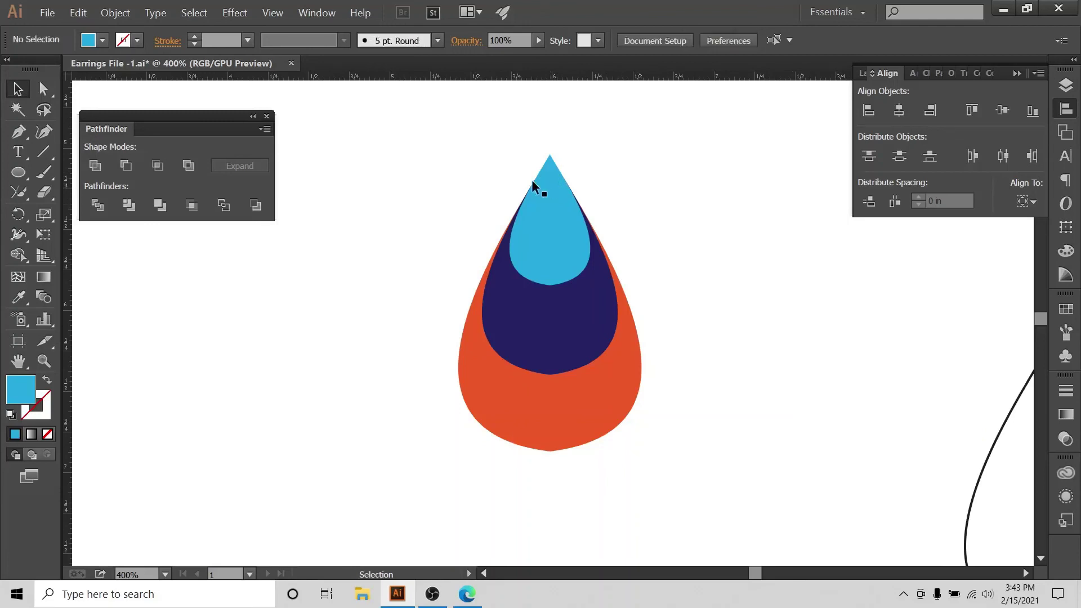
pyautogui.click(550, 184)
pyautogui.hotkey('ctrl', 'shift', ']')
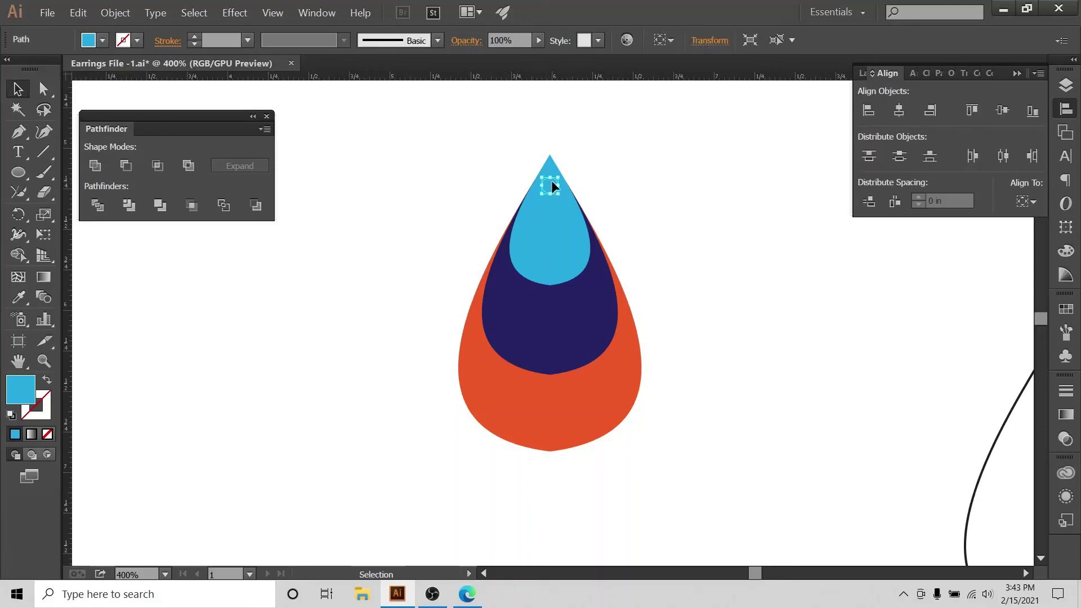
pyautogui.click(626, 177)
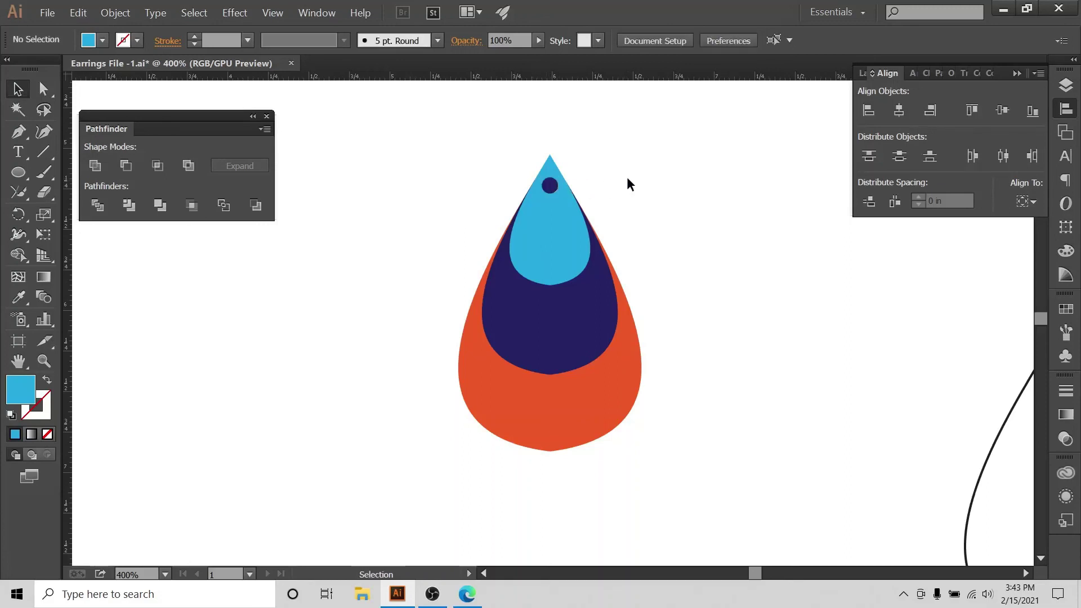
# - Delete the navy and orange circular cut-outs beneath to open the earring hole through the whole stack
pyautogui.click(550, 185)
pyautogui.hotkey('ctrl', 'shift', '[')
pyautogui.click(677, 239)
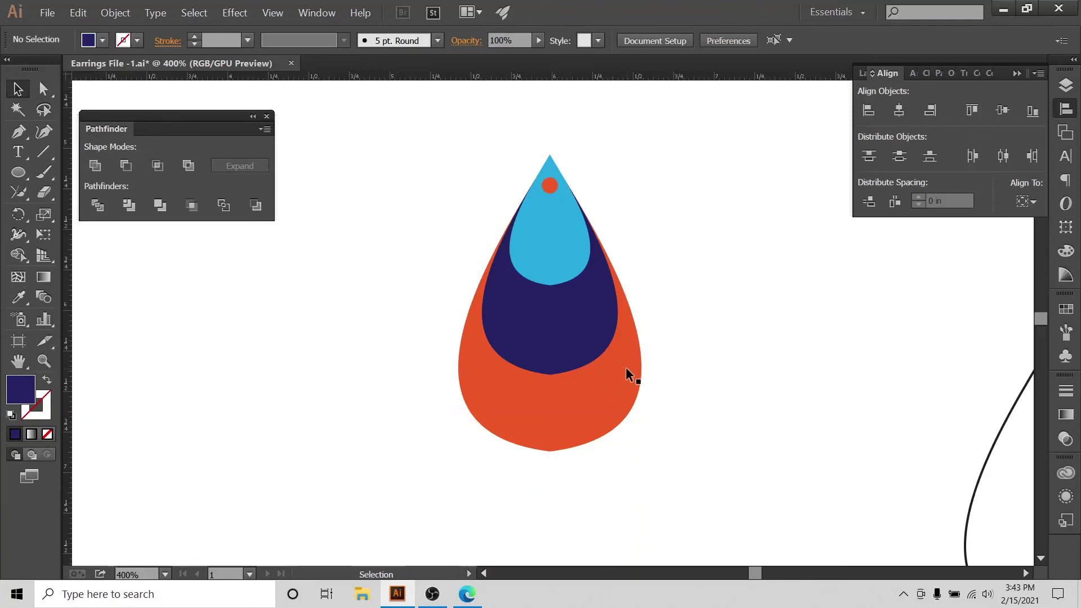
pyautogui.click(553, 181)
pyautogui.click(636, 190)
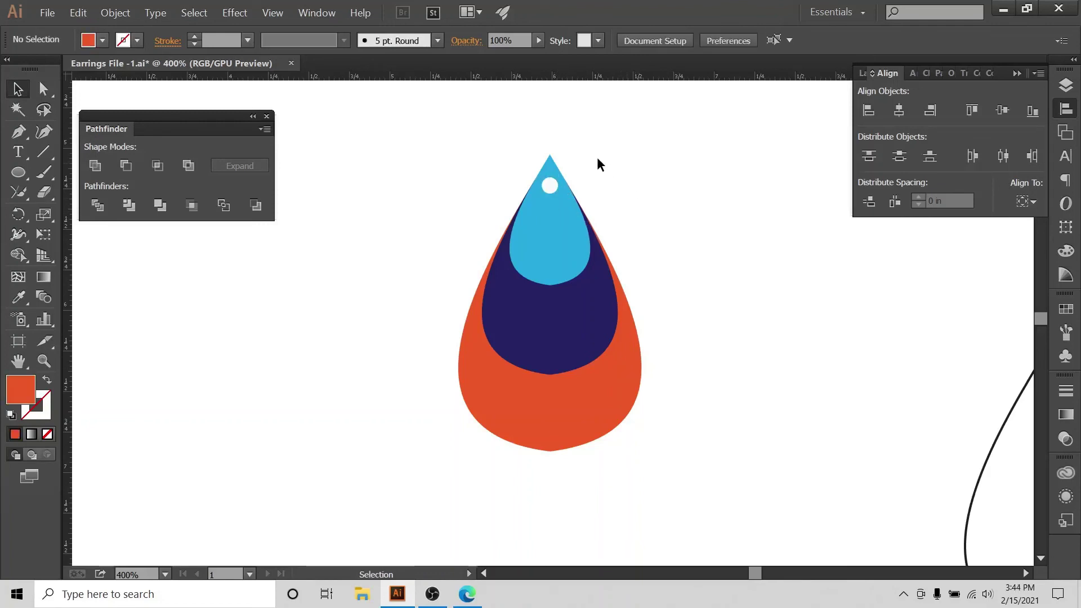
# - Move the light blue and navy teardrops off the stack to inspect each layer's hole, and undo both moves
pyautogui.moveTo(554, 198); pyautogui.dragTo(383, 326)
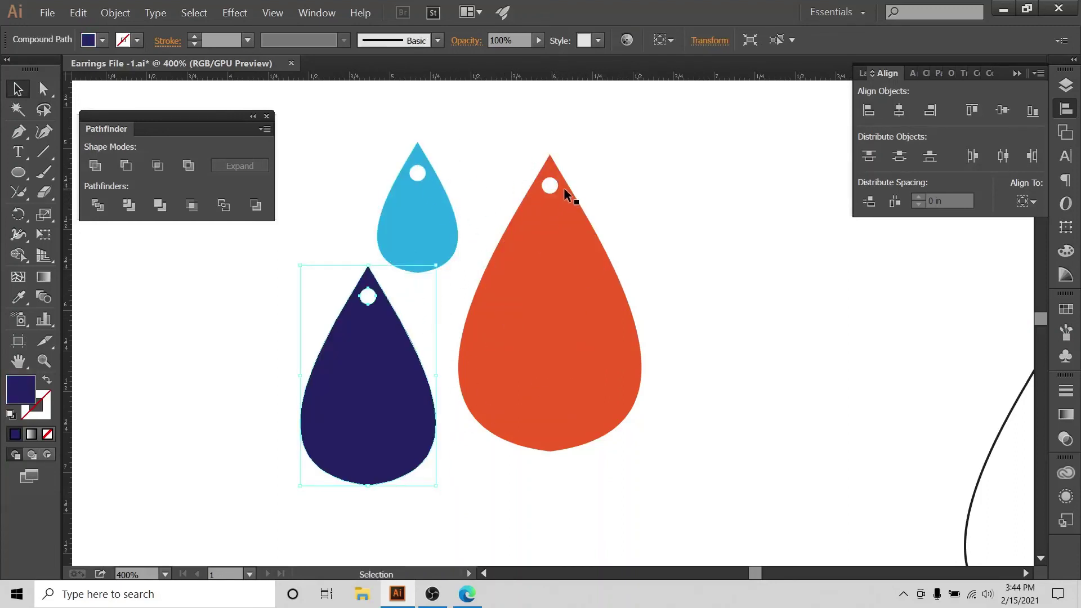
pyautogui.hotkey('ctrl', 'z')
pyautogui.hotkey('ctrl', 'z')
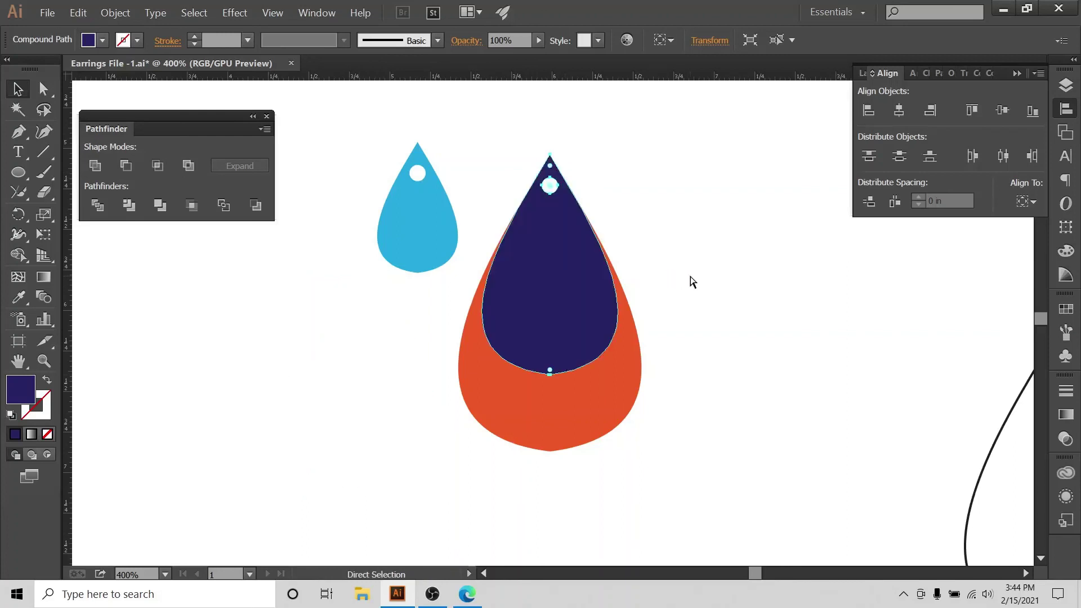
pyautogui.click(622, 191)
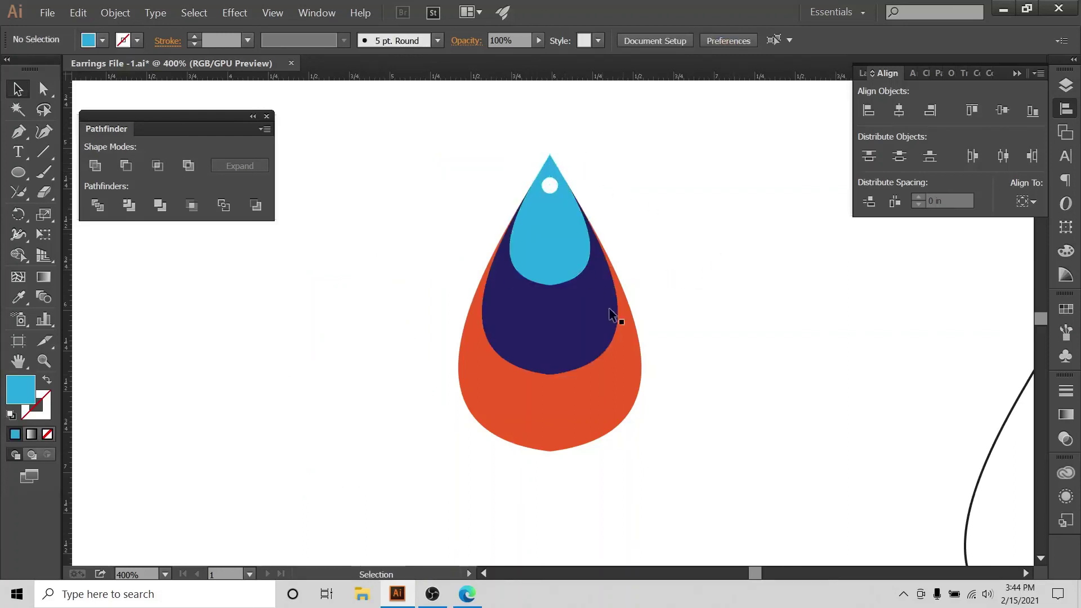
# - Switch to Edge and look through the heart cut-out teardrop earring listing's images back to the first one
pyautogui.click(467, 593)
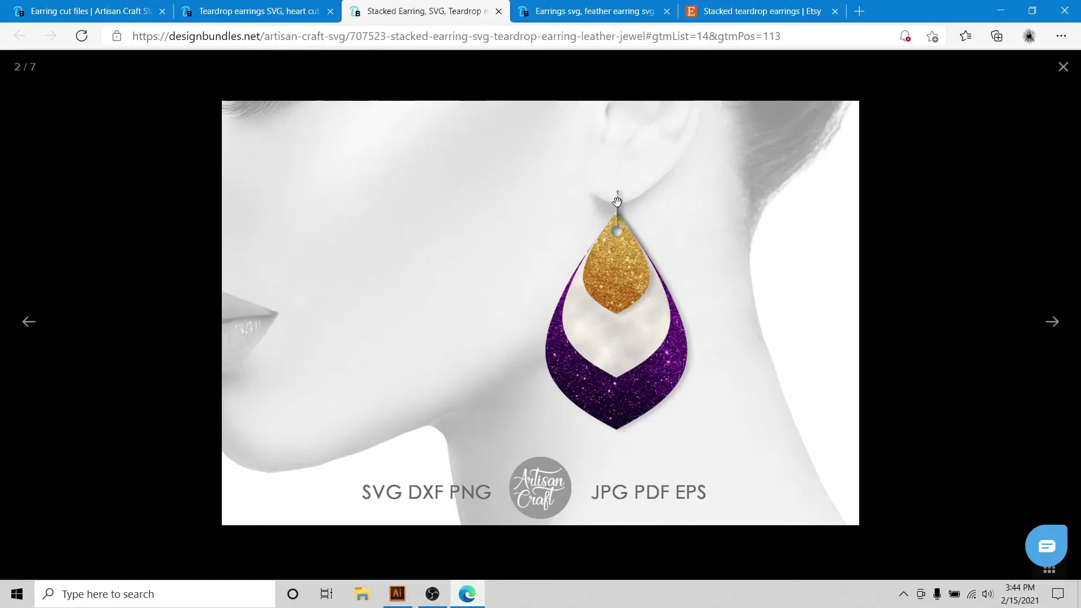
pyautogui.click(248, 11)
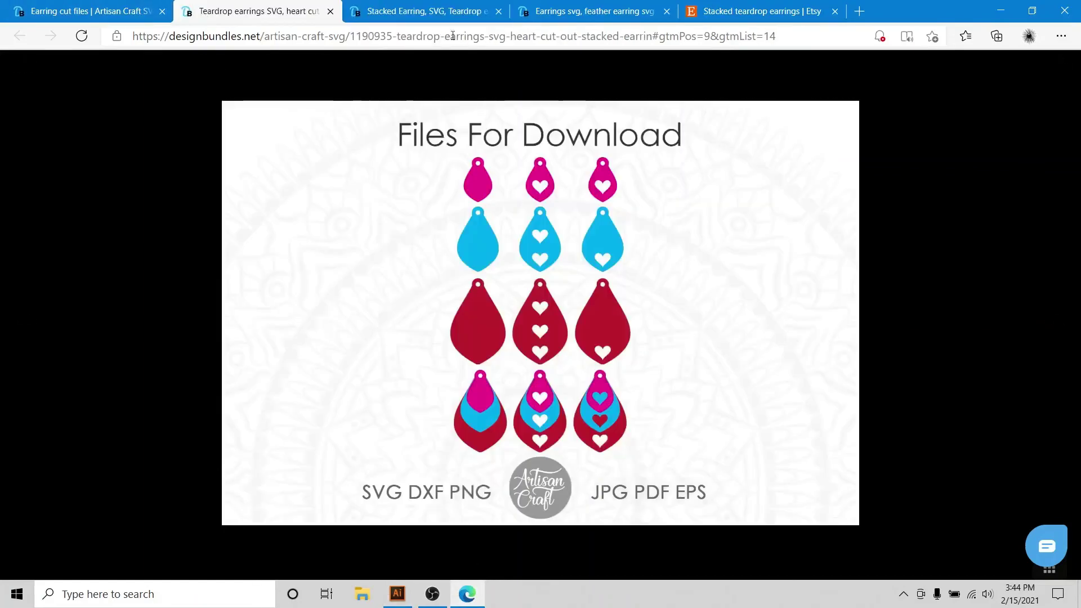
pyautogui.click(29, 321)
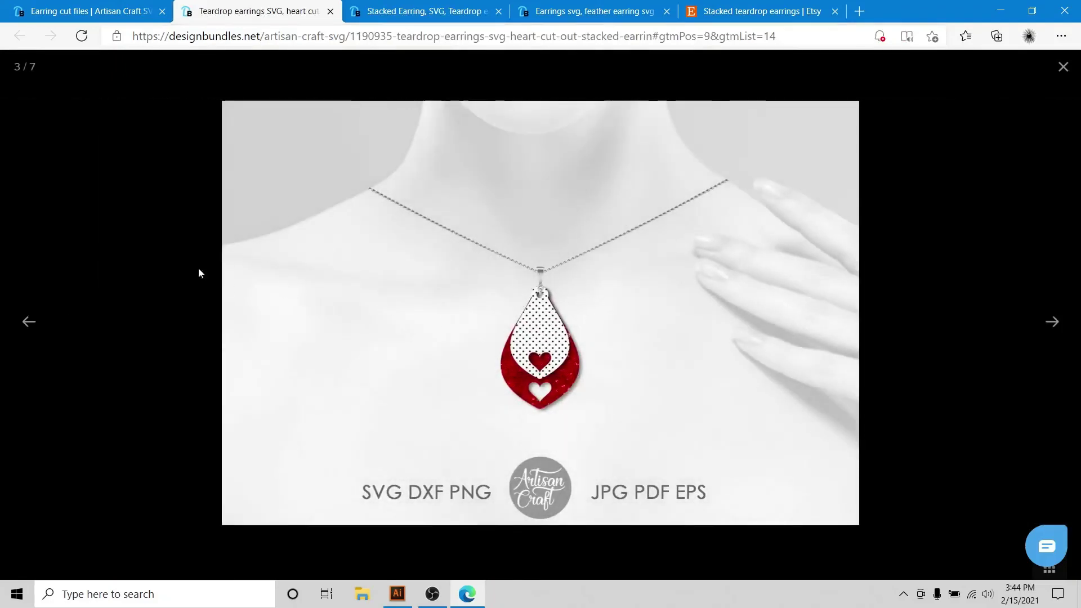
pyautogui.click(29, 322)
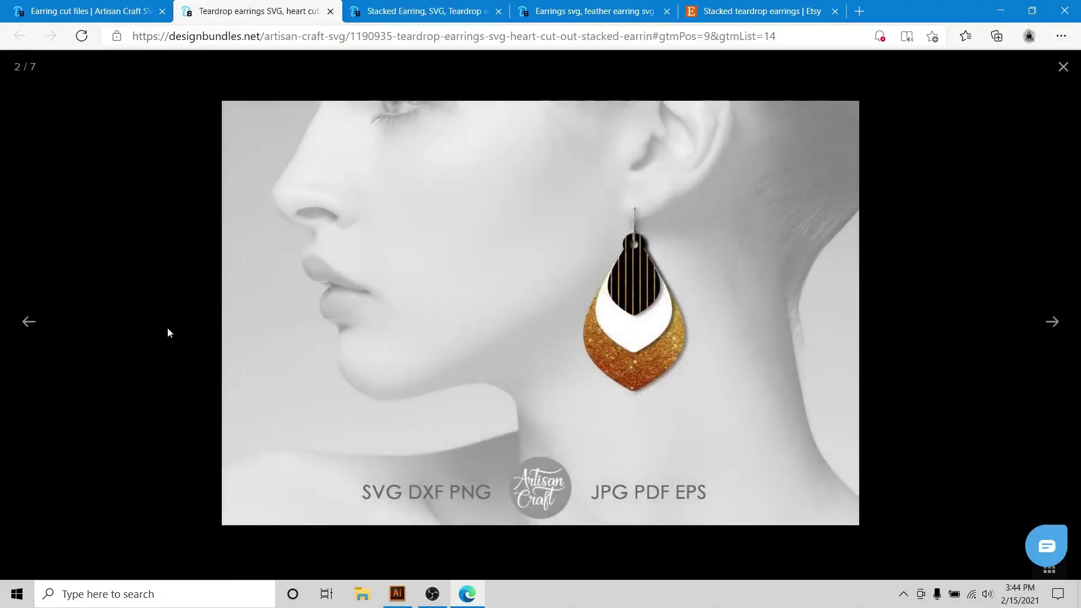
pyautogui.click(27, 321)
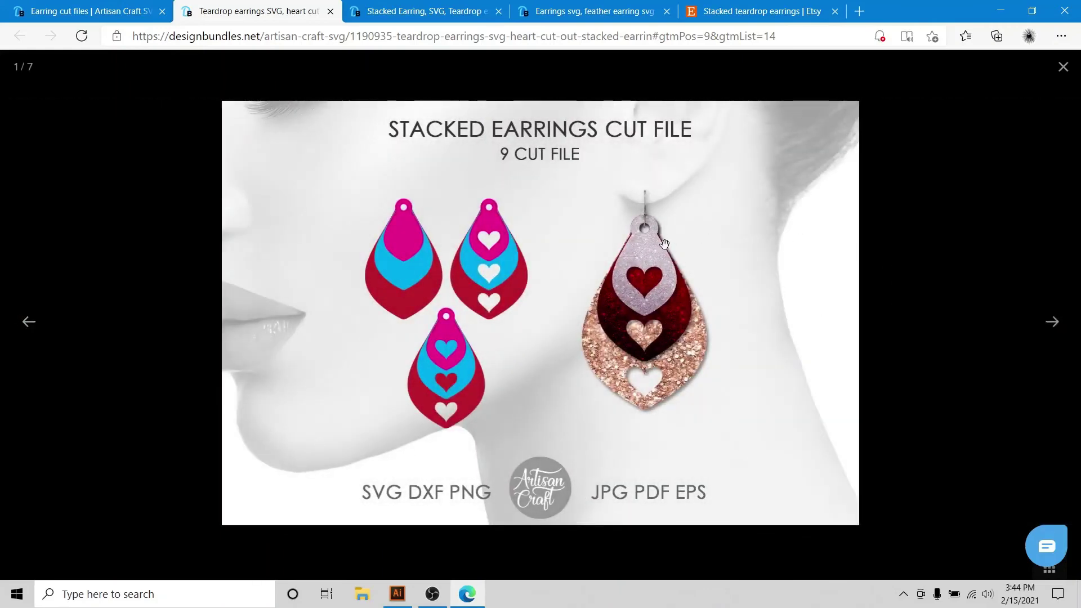
# - View the feather earring listing's stacked designs with and without slits, and switch back to Illustrator
pyautogui.click(605, 5)
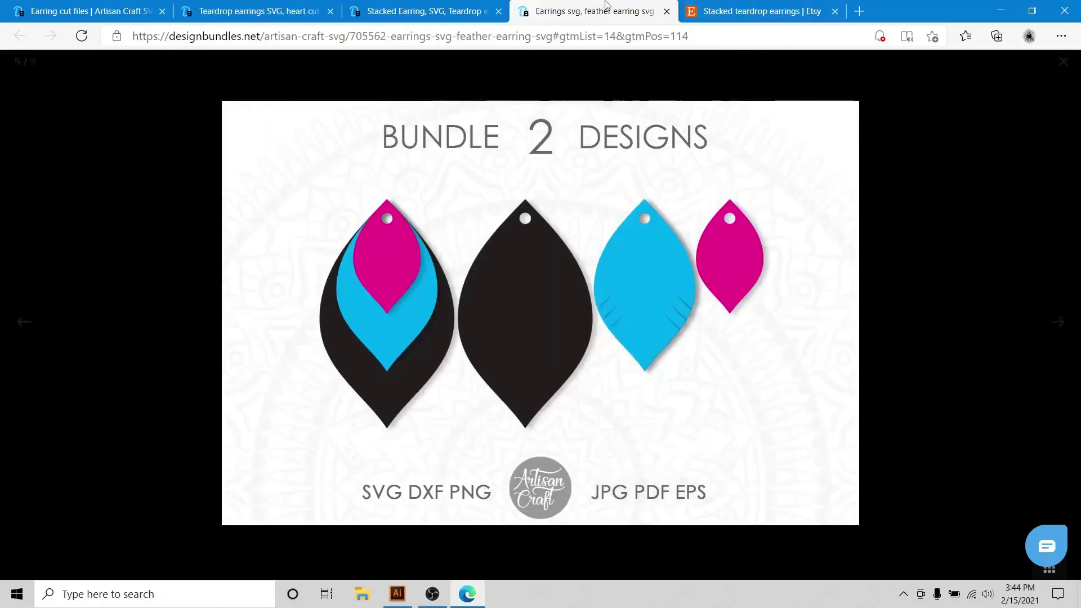
pyautogui.click(1053, 323)
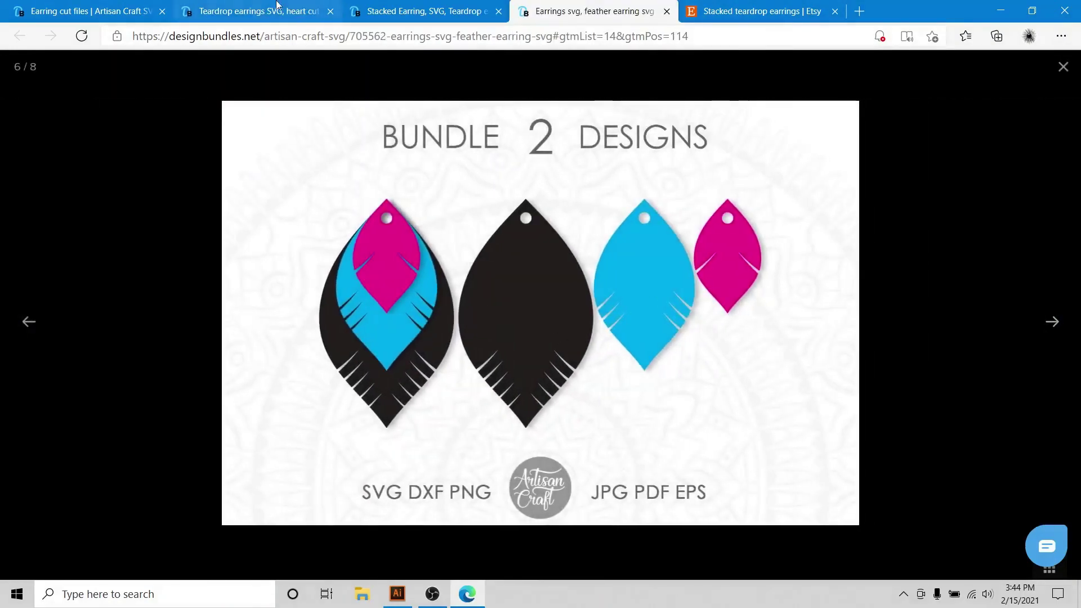
pyautogui.click(406, 600)
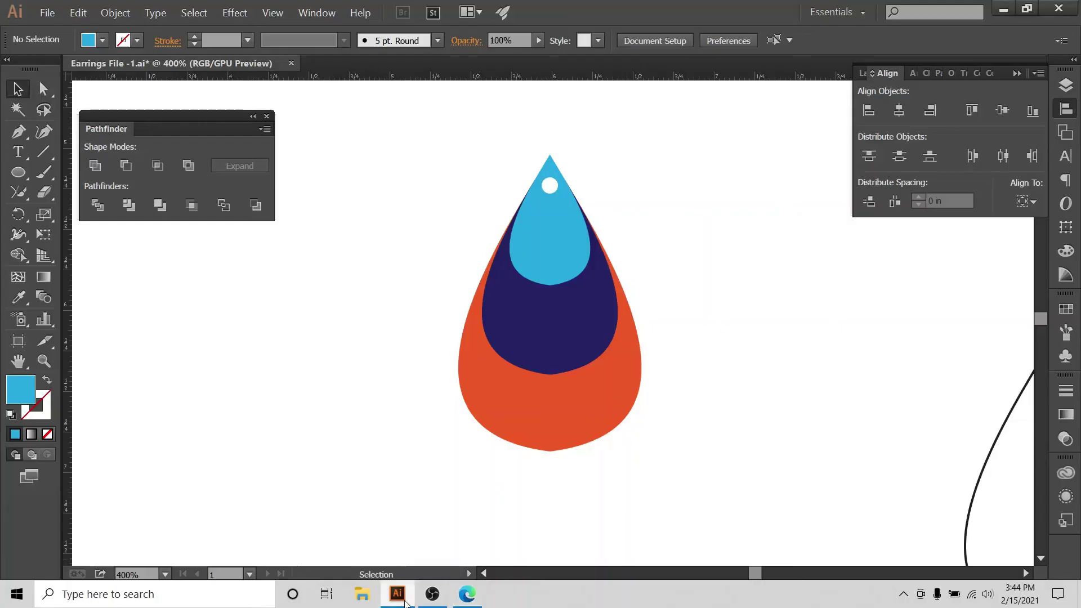
pyautogui.moveTo(439, 162); pyautogui.dragTo(625, 472)
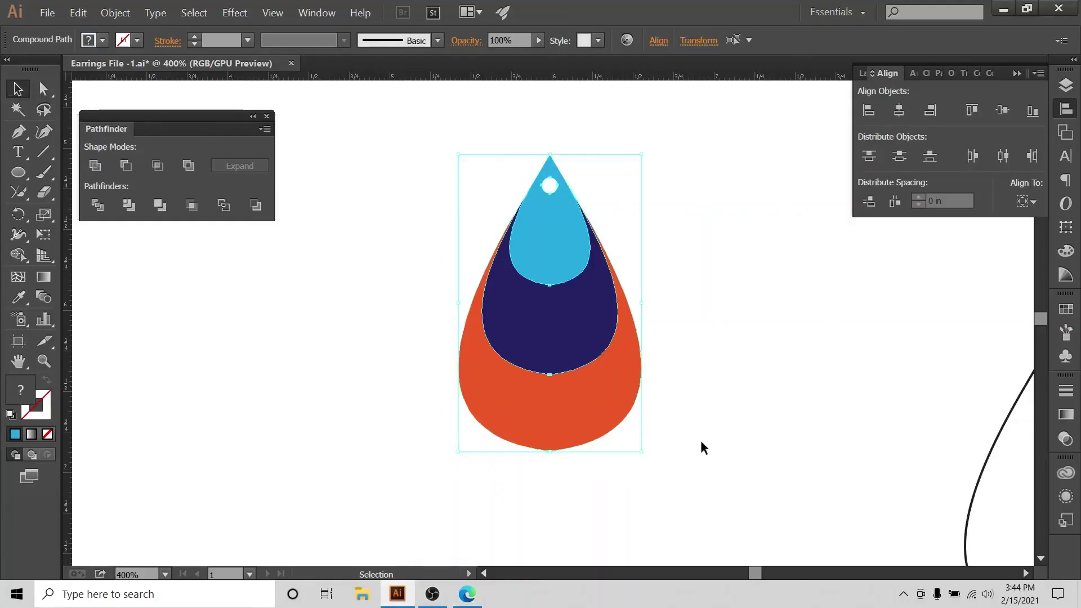
pyautogui.click(732, 416)
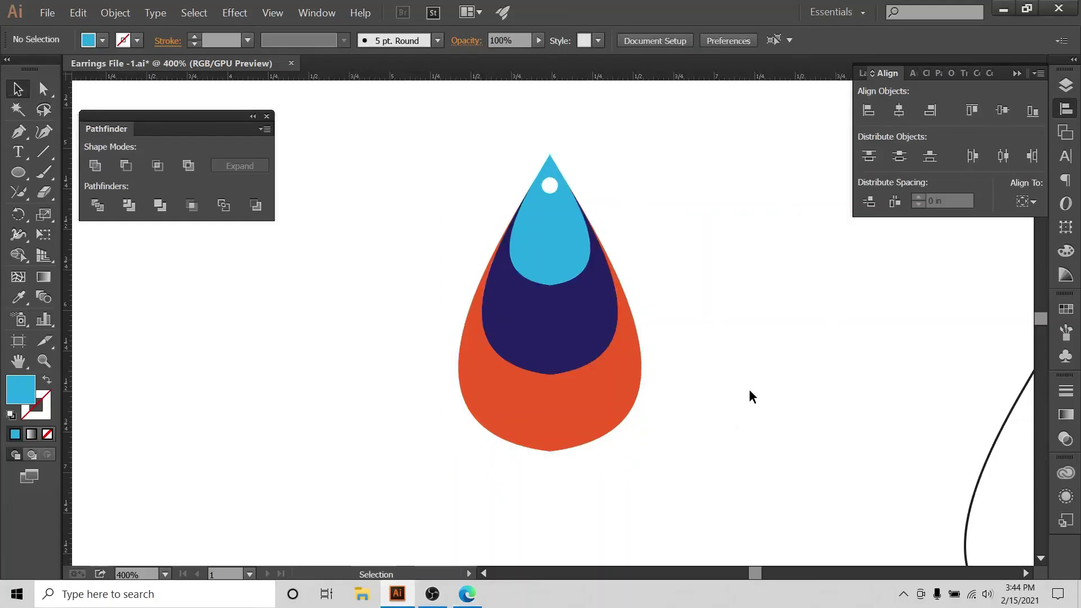